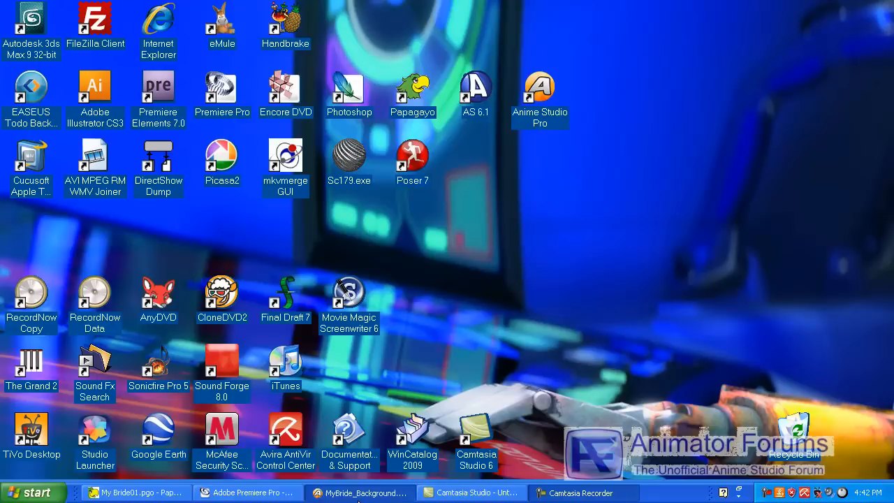
Minimise the Anime Studio window and bring up the My Bride01.pgo project in Papagayo
{"action": "left_click", "coordinate": [387, 492]}
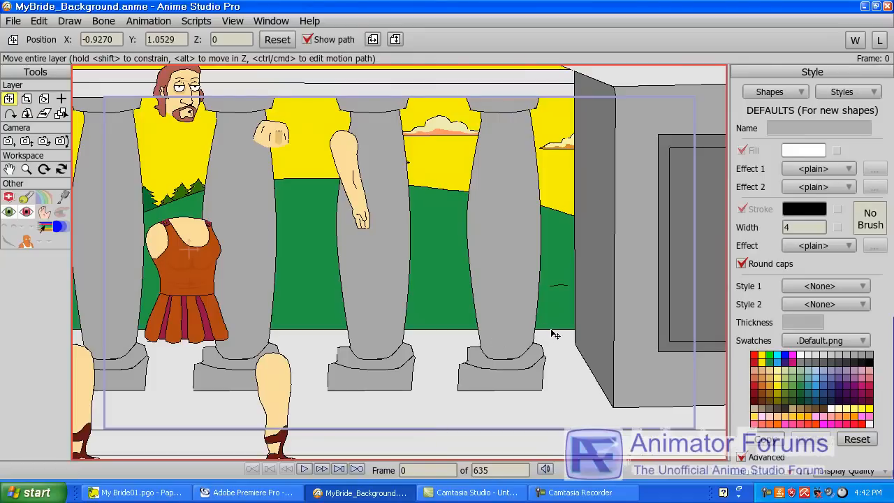
{"action": "left_click", "coordinate": [865, 6]}
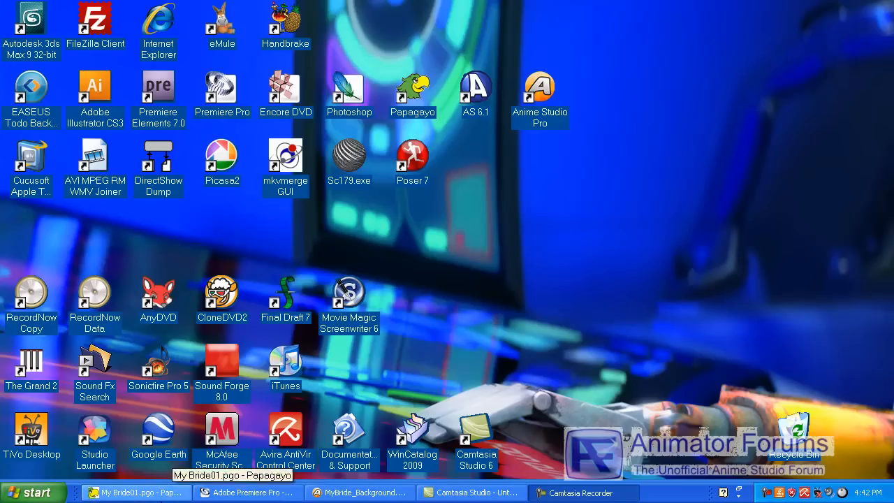
{"action": "left_click", "coordinate": [161, 492]}
{"action": "left_click_drag", "start_coordinate": [355, 47], "coordinate": [362, 21]}
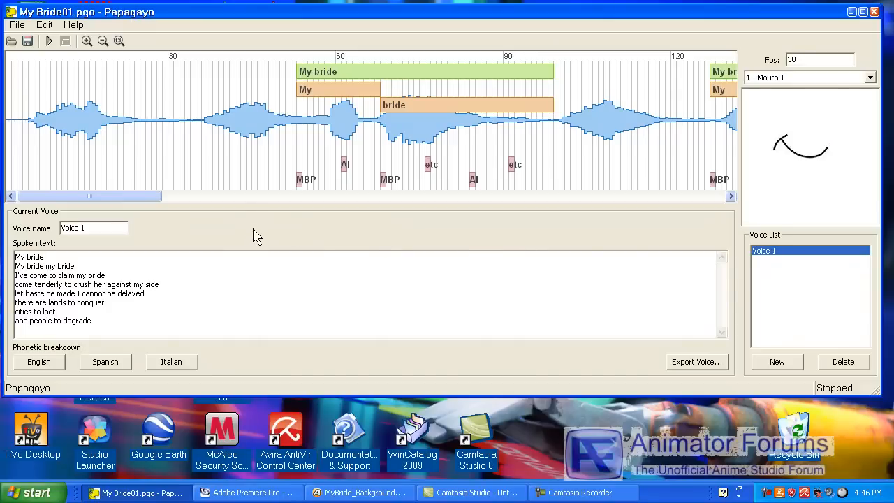
Play the voice track to preview the mouth shapes, and check the last phrases of the timeline
{"action": "left_click", "coordinate": [49, 41]}
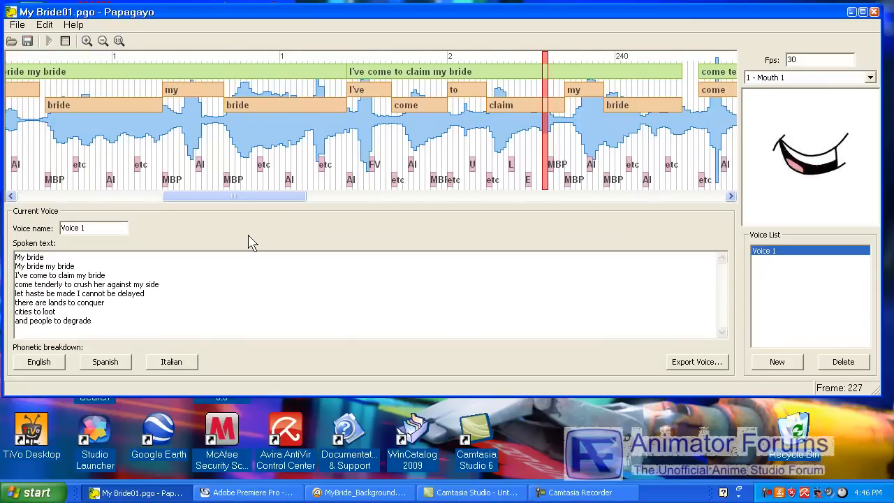
{"action": "left_click", "coordinate": [65, 43]}
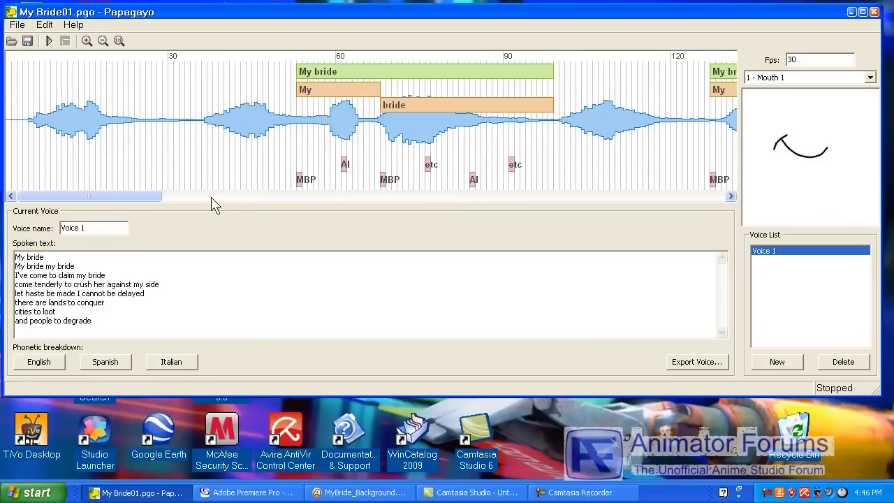
{"action": "left_click_drag", "start_coordinate": [154, 195], "coordinate": [723, 196]}
{"action": "left_click", "coordinate": [457, 56]}
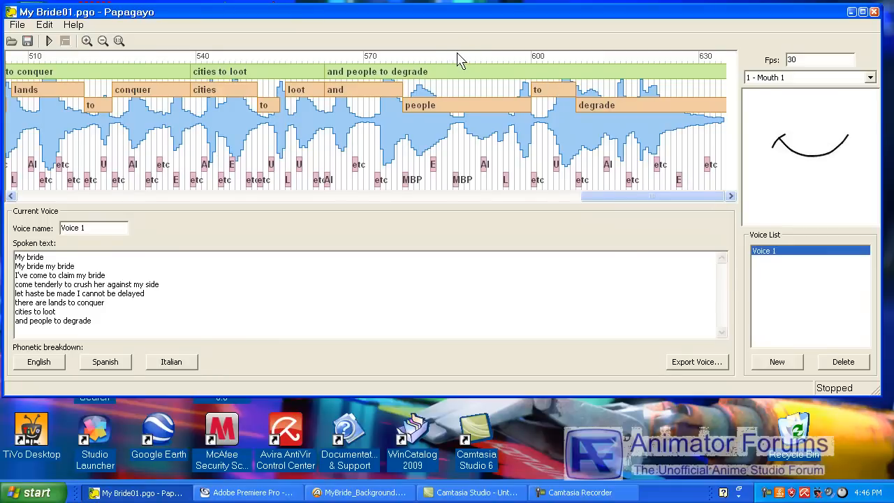
{"action": "left_click", "coordinate": [49, 40]}
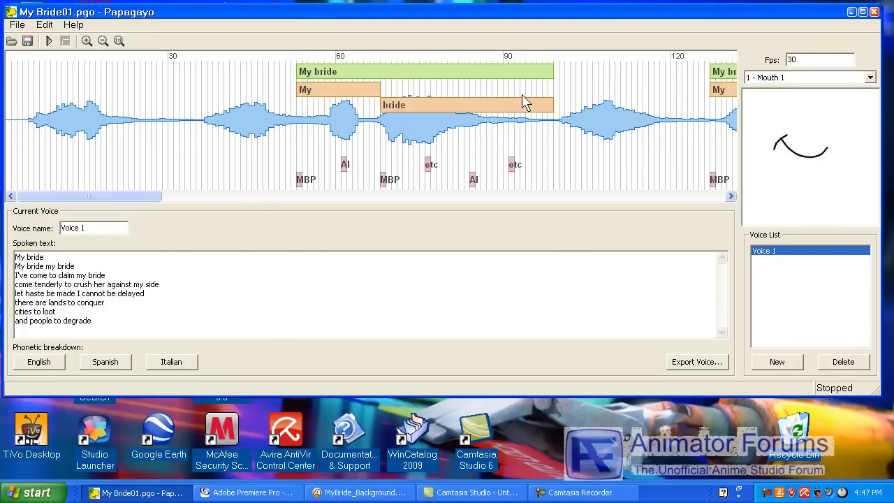
Shorten the word "bride" in the first phrase so that it ends at about frame 95
{"action": "left_click_drag", "start_coordinate": [273, 139], "coordinate": [280, 183]}
{"action": "left_click_drag", "start_coordinate": [282, 140], "coordinate": [537, 114]}
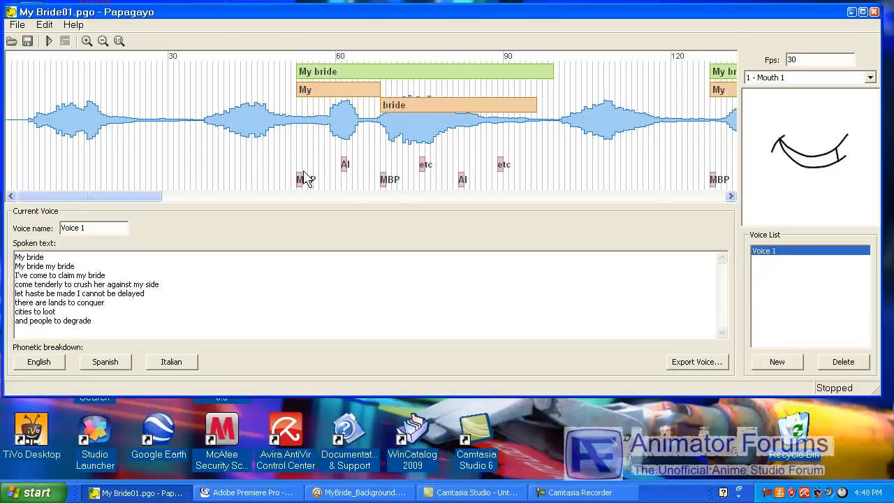
{"action": "left_click_drag", "start_coordinate": [294, 145], "coordinate": [309, 120]}
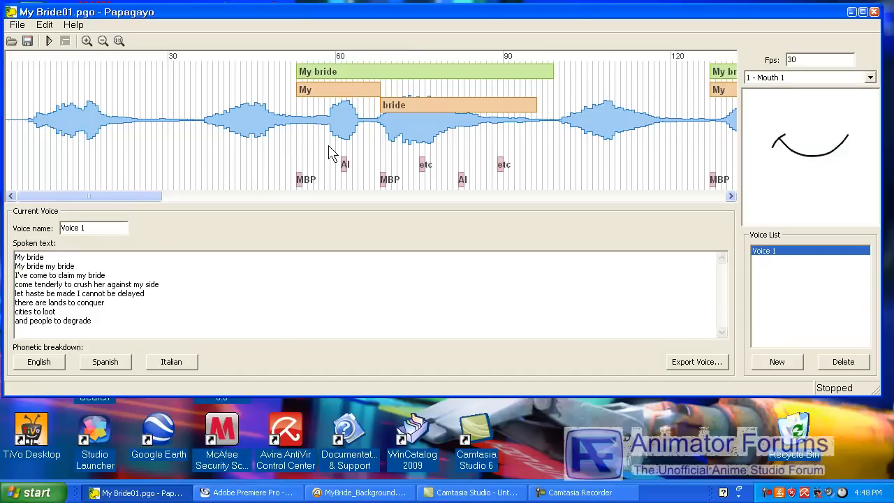
Move the AI phoneme of the first "My" earlier, to about frame 58, and scrub across the word to check the mouth
{"action": "left_click_drag", "start_coordinate": [345, 167], "coordinate": [329, 173]}
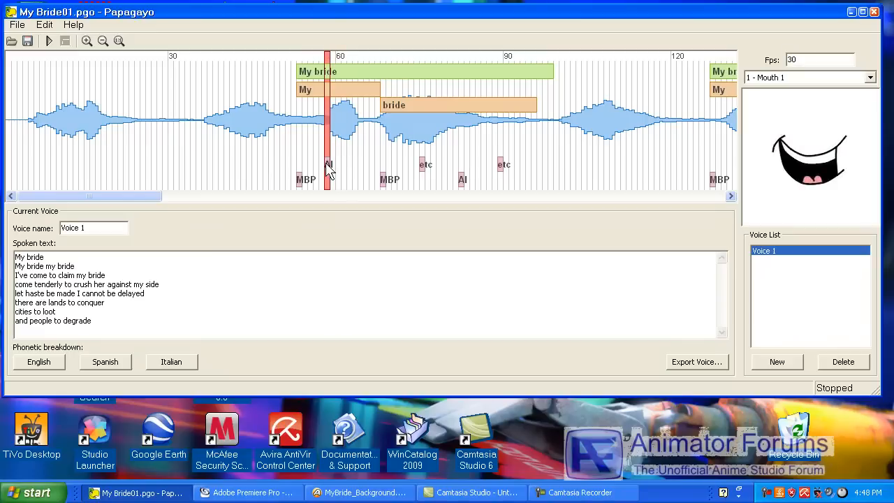
{"action": "left_click_drag", "start_coordinate": [282, 147], "coordinate": [344, 151]}
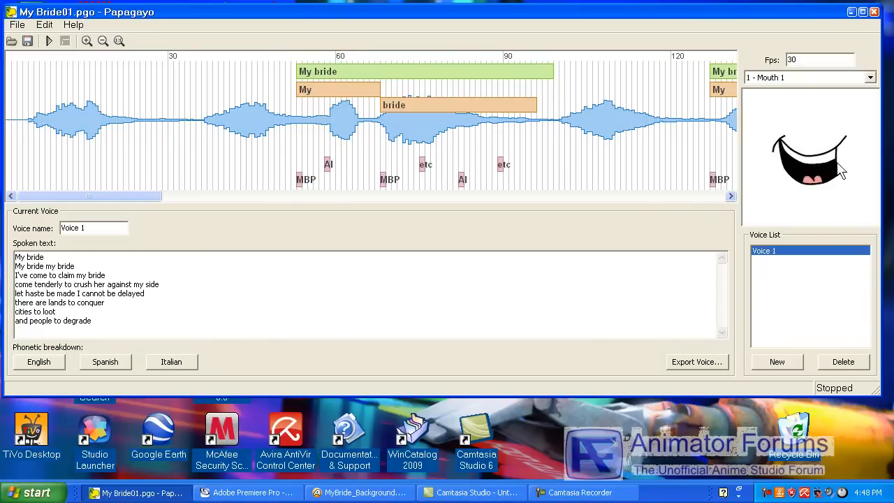
{"action": "mouse_move", "coordinate": [293, 146]}
{"action": "left_mouse_down"}
{"action": "mouse_move", "coordinate": [385, 147]}
{"action": "mouse_move", "coordinate": [302, 142]}
{"action": "left_mouse_up"}
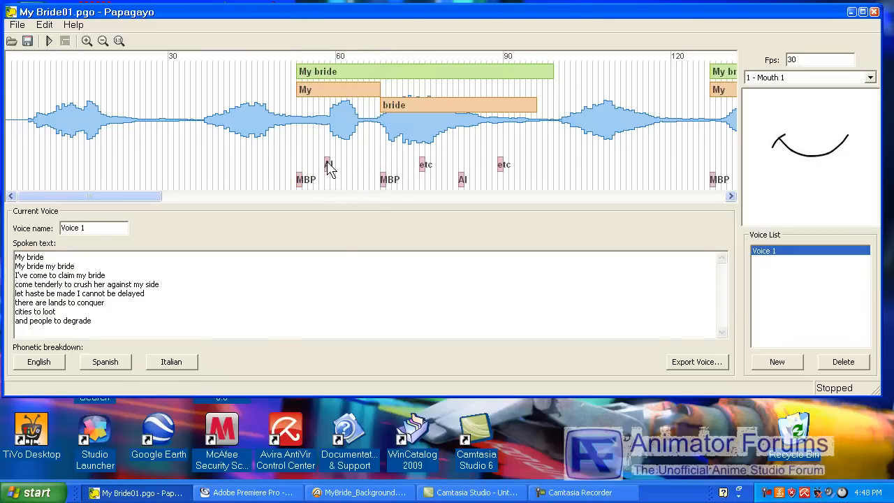
Move the first etc and the AI phoneme of the first "bride" close behind its MBP, and the last etc to about frame 83
{"action": "mouse_move", "coordinate": [351, 147]}
{"action": "left_mouse_down"}
{"action": "mouse_move", "coordinate": [409, 148]}
{"action": "mouse_move", "coordinate": [369, 147]}
{"action": "mouse_move", "coordinate": [394, 140]}
{"action": "left_mouse_up"}
{"action": "left_click_drag", "start_coordinate": [423, 171], "coordinate": [389, 169]}
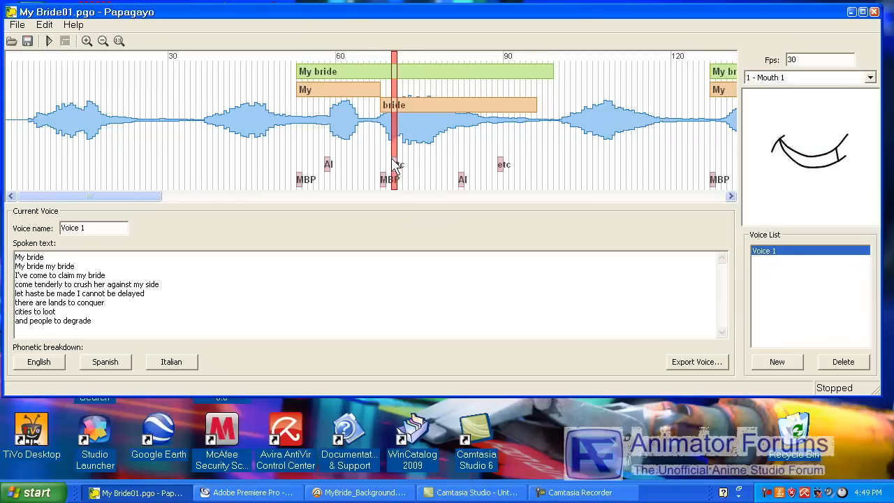
{"action": "left_click_drag", "start_coordinate": [462, 180], "coordinate": [402, 171]}
{"action": "mouse_move", "coordinate": [349, 148]}
{"action": "left_mouse_down"}
{"action": "mouse_move", "coordinate": [497, 154]}
{"action": "mouse_move", "coordinate": [415, 150]}
{"action": "mouse_move", "coordinate": [473, 149]}
{"action": "mouse_move", "coordinate": [480, 168]}
{"action": "mouse_move", "coordinate": [467, 169]}
{"action": "left_mouse_up"}
{"action": "left_click", "coordinate": [352, 151]}
{"action": "mouse_move", "coordinate": [351, 150]}
{"action": "left_mouse_down"}
{"action": "mouse_move", "coordinate": [541, 154]}
{"action": "mouse_move", "coordinate": [345, 156]}
{"action": "left_mouse_up"}
{"action": "left_click", "coordinate": [399, 73]}
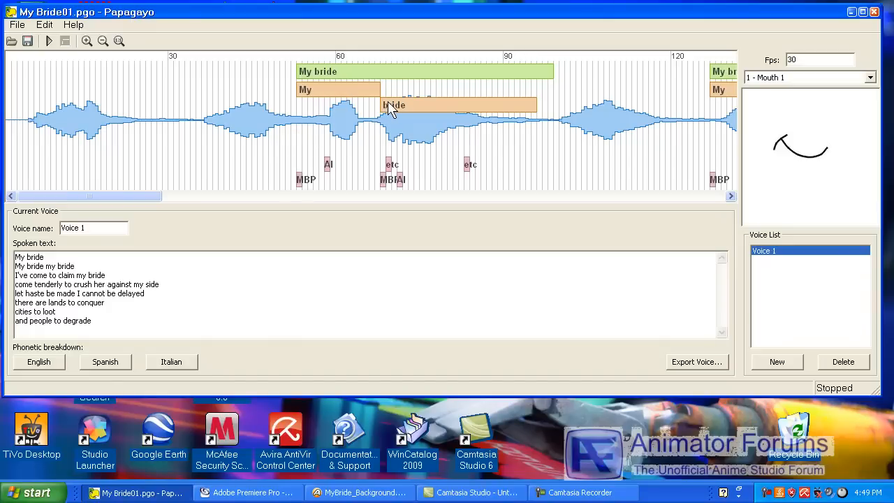
Try starting the first "bride" at about frame 74, and return its start to the end of "My"
{"action": "left_click_drag", "start_coordinate": [392, 105], "coordinate": [425, 105]}
{"action": "left_click_drag", "start_coordinate": [271, 144], "coordinate": [517, 181]}
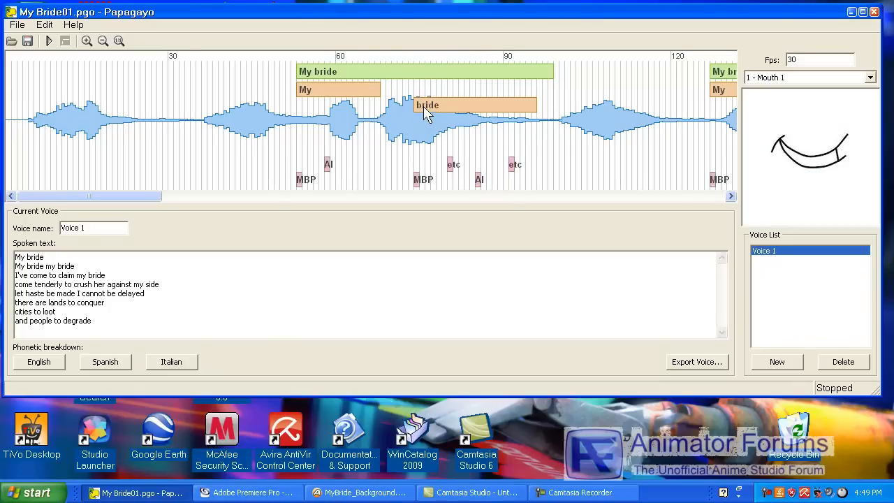
{"action": "left_click_drag", "start_coordinate": [425, 111], "coordinate": [384, 115]}
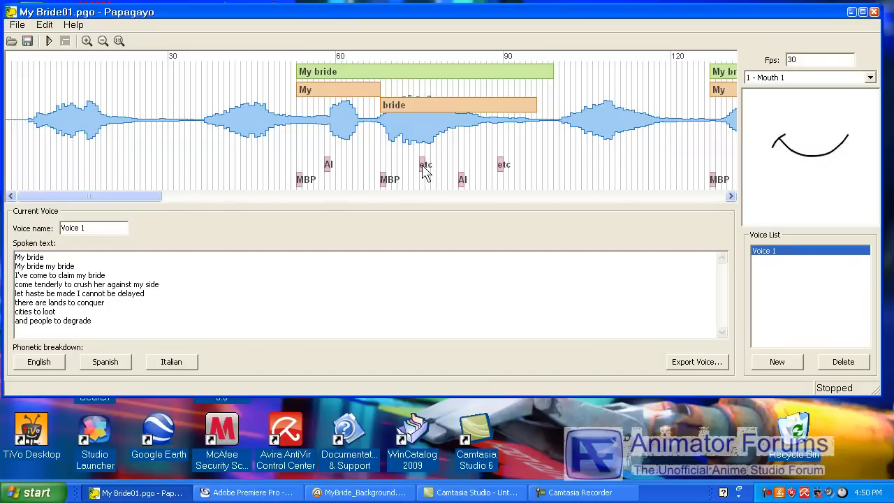
Place the first etc and the AI phoneme of the first "bride" directly after its MBP again
{"action": "left_click_drag", "start_coordinate": [422, 172], "coordinate": [389, 171]}
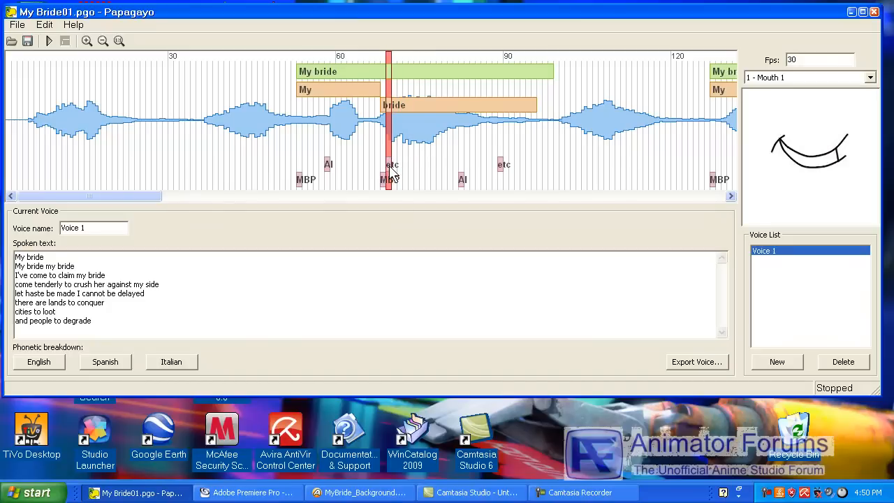
{"action": "left_click_drag", "start_coordinate": [463, 184], "coordinate": [392, 186]}
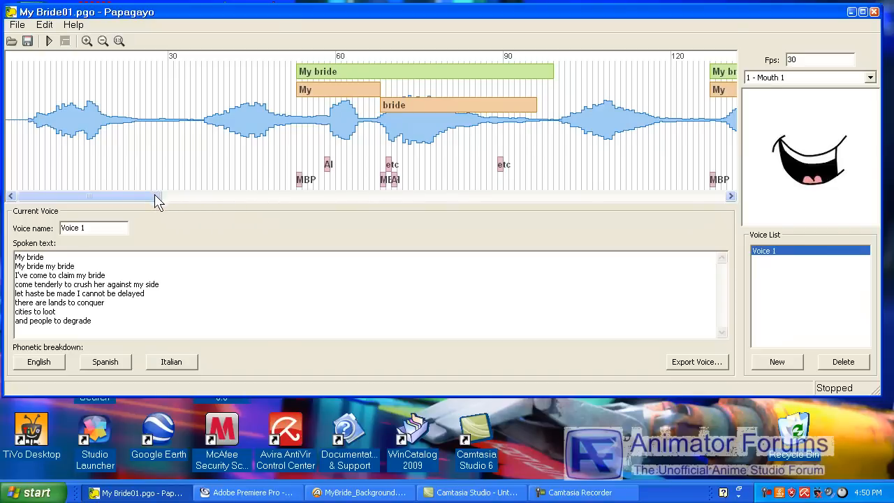
Move the FV phoneme of "I've" to about frame 194 and the AI phoneme of the second phrase's first "My" to about frame 129
{"action": "left_click_drag", "start_coordinate": [157, 202], "coordinate": [280, 214]}
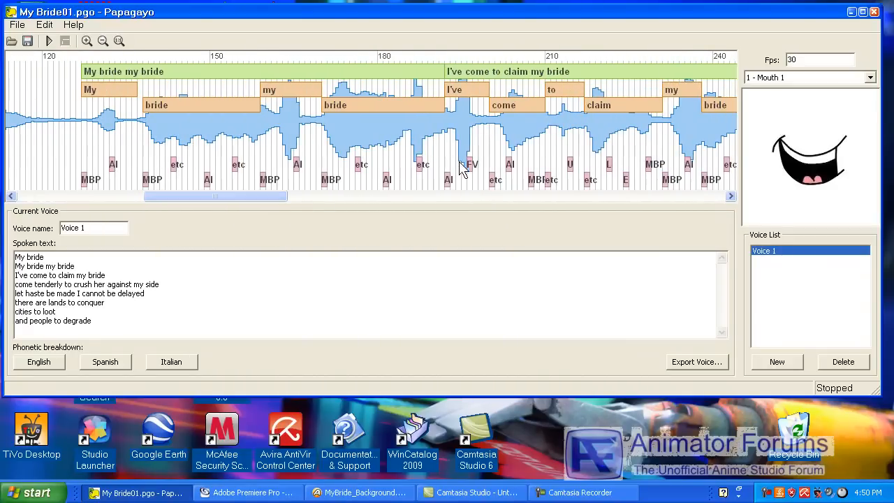
{"action": "left_click_drag", "start_coordinate": [472, 169], "coordinate": [457, 157]}
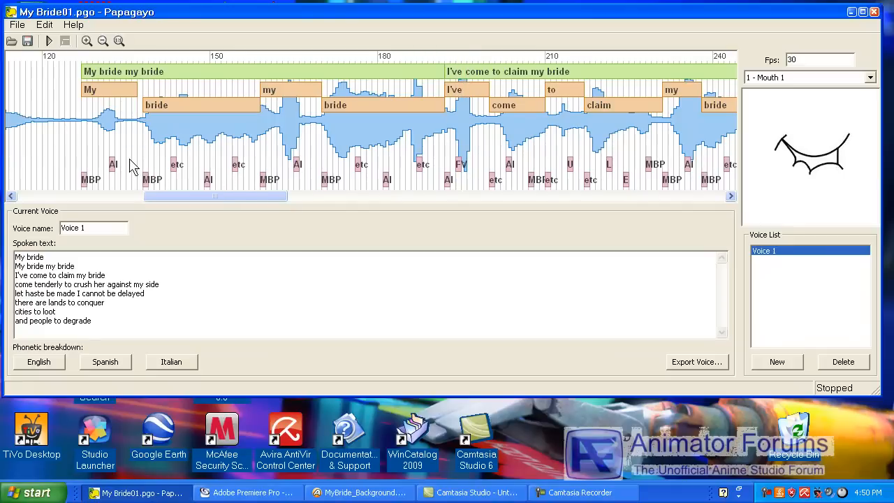
{"action": "mouse_move", "coordinate": [74, 154]}
{"action": "left_mouse_down"}
{"action": "mouse_move", "coordinate": [103, 151]}
{"action": "mouse_move", "coordinate": [101, 167]}
{"action": "mouse_move", "coordinate": [120, 148]}
{"action": "left_mouse_up"}
{"action": "left_click", "coordinate": [57, 143]}
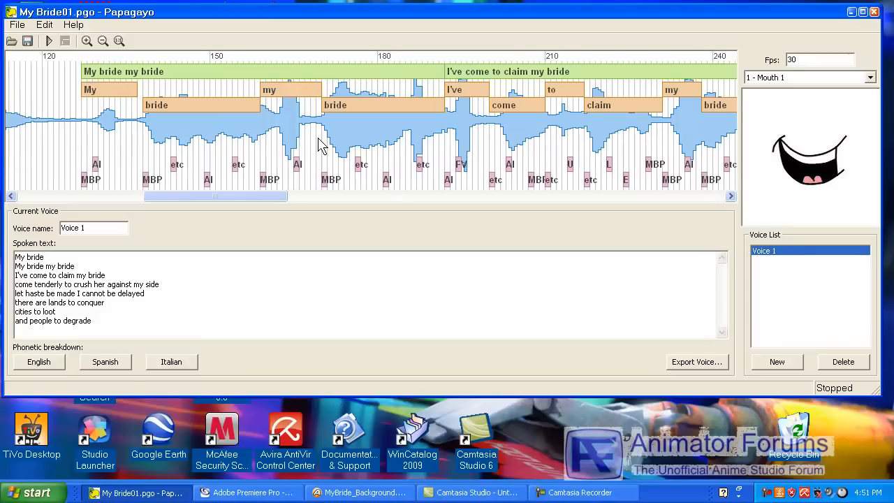
Open MyBride03Final.pgo without saving the changes to the current project
{"action": "left_click_drag", "start_coordinate": [271, 197], "coordinate": [145, 207]}
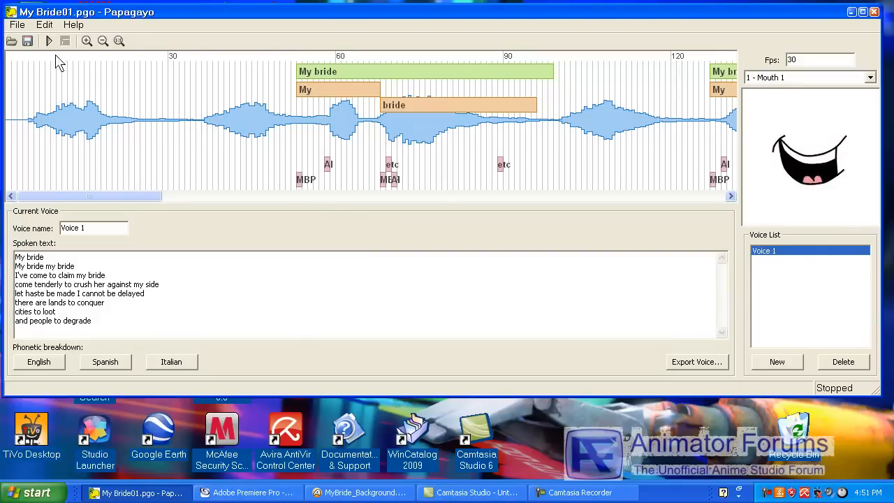
{"action": "left_click", "coordinate": [20, 26]}
{"action": "left_click", "coordinate": [32, 39]}
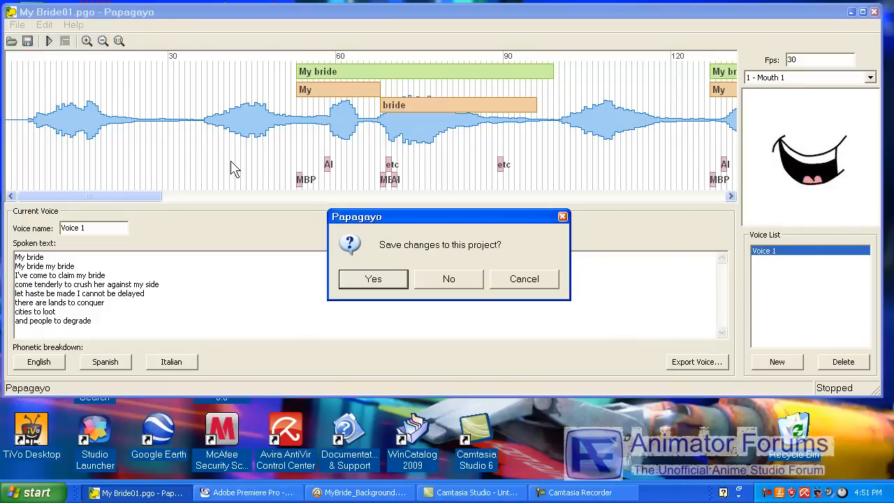
{"action": "left_click", "coordinate": [447, 280]}
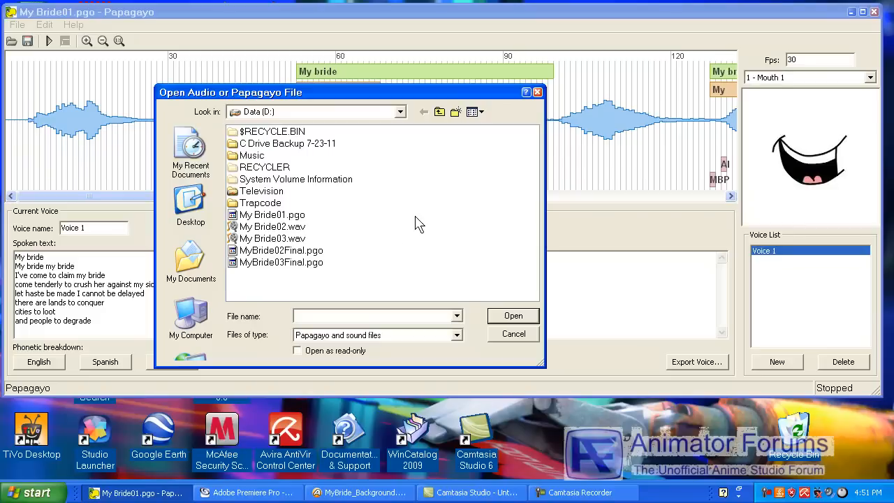
{"action": "double_click", "coordinate": [311, 266]}
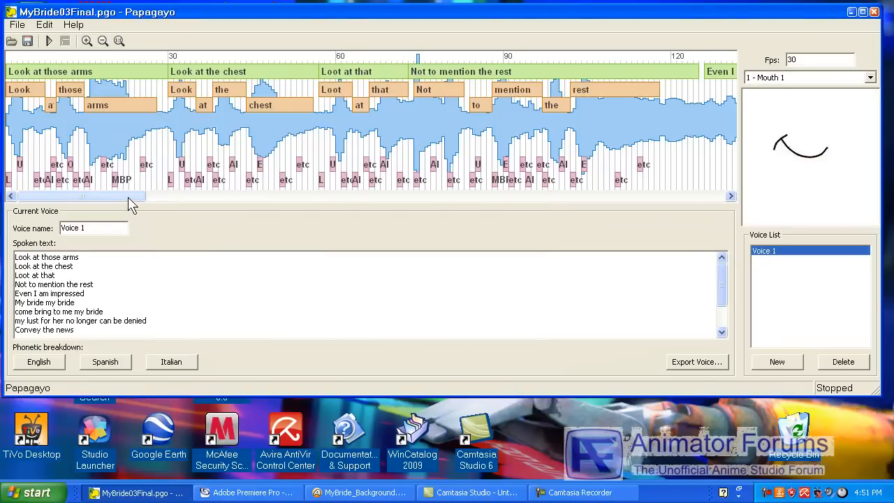
Play the opening phrases of MyBride03Final.pgo to preview its lip sync, and stop the playback
{"action": "left_click_drag", "start_coordinate": [128, 203], "coordinate": [97, 212]}
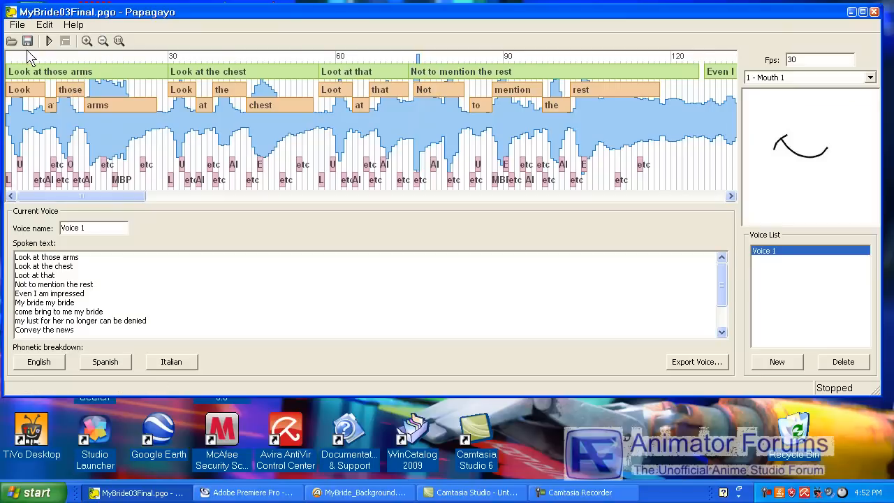
{"action": "left_click", "coordinate": [49, 41]}
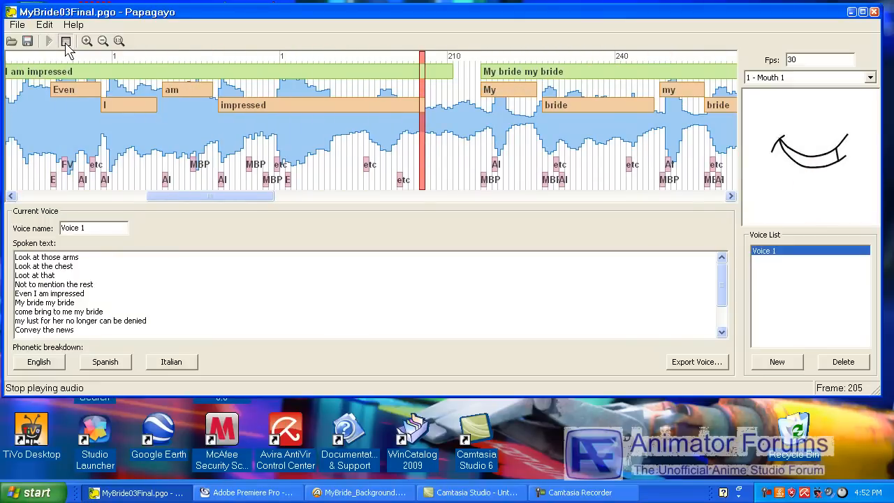
{"action": "left_click", "coordinate": [65, 42]}
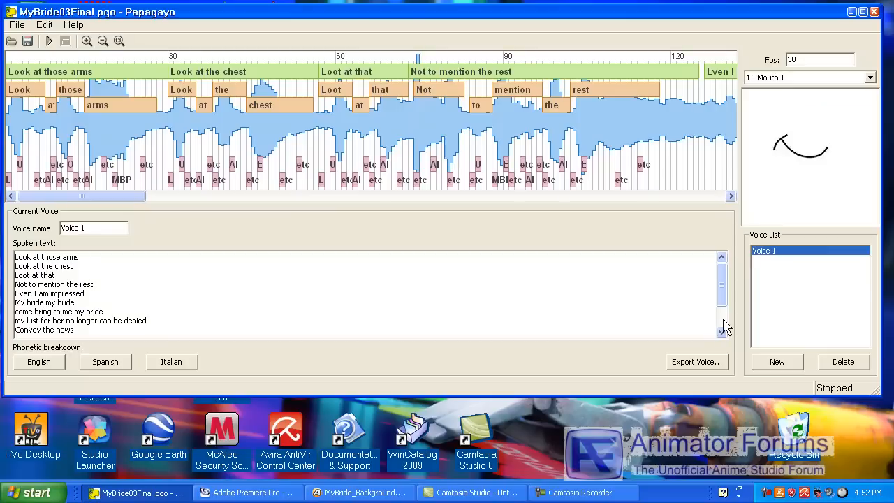
Add a second voice with the spoken text "look at those arms" and break it down into English phonemes
{"action": "left_click", "coordinate": [778, 362]}
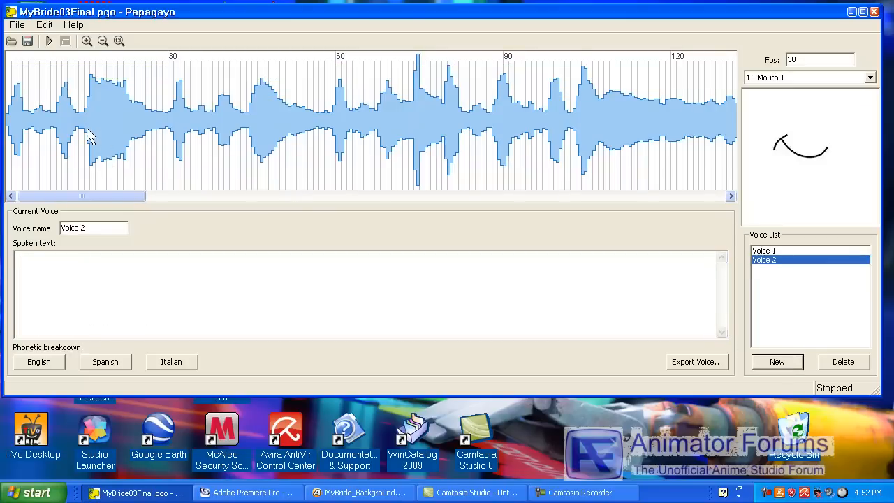
{"action": "left_click", "coordinate": [179, 275]}
{"action": "type", "text": "look at those "}
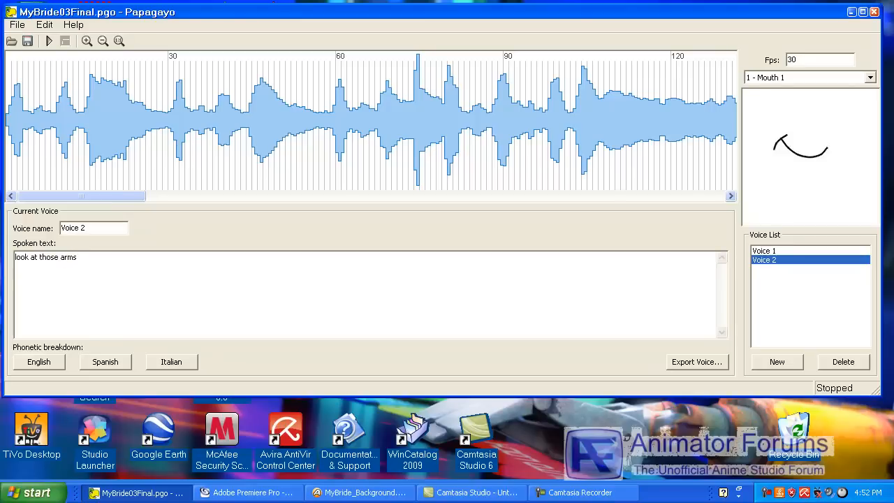
{"action": "type", "text": "arms"}
{"action": "left_click", "coordinate": [60, 364]}
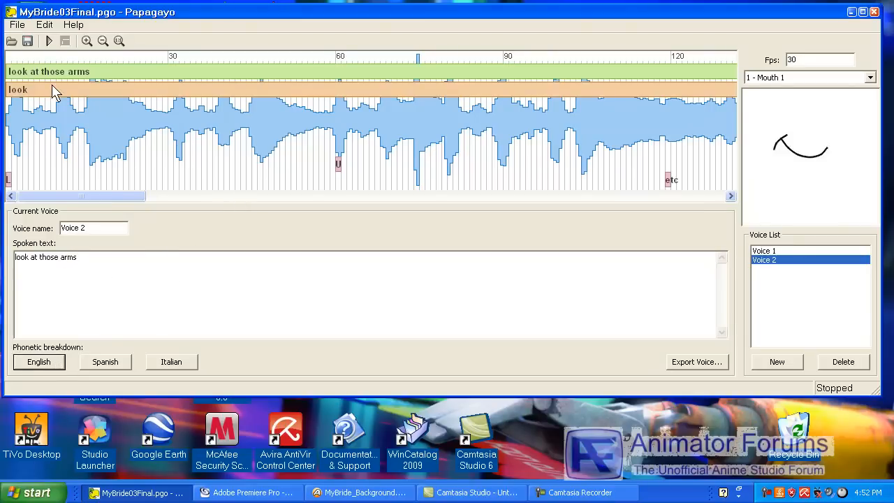
Return to Voice 1 and review its words and phonemes on the timeline
{"action": "left_click", "coordinate": [772, 251]}
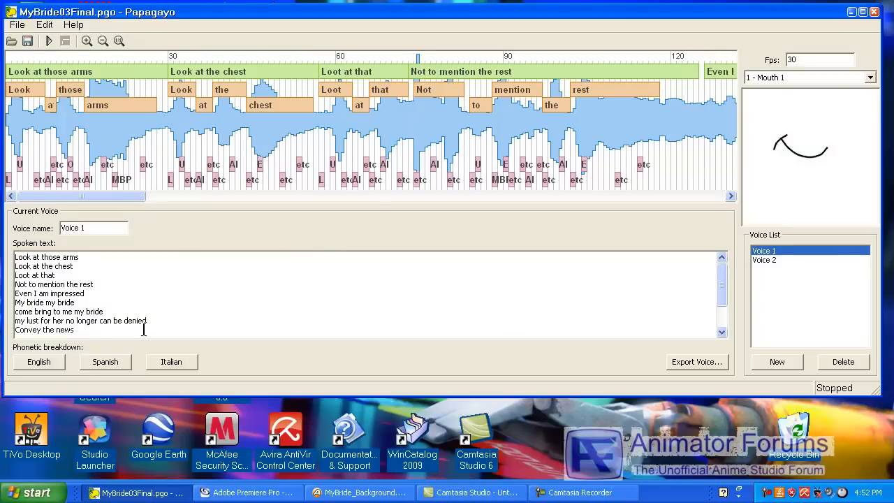
{"action": "mouse_move", "coordinate": [109, 202]}
{"action": "left_mouse_down"}
{"action": "mouse_move", "coordinate": [273, 197]}
{"action": "mouse_move", "coordinate": [529, 224]}
{"action": "mouse_move", "coordinate": [702, 200]}
{"action": "mouse_move", "coordinate": [390, 224]}
{"action": "mouse_move", "coordinate": [110, 200]}
{"action": "mouse_move", "coordinate": [266, 200]}
{"action": "mouse_move", "coordinate": [90, 200]}
{"action": "mouse_move", "coordinate": [336, 189]}
{"action": "mouse_move", "coordinate": [525, 205]}
{"action": "mouse_move", "coordinate": [682, 193]}
{"action": "mouse_move", "coordinate": [720, 202]}
{"action": "mouse_move", "coordinate": [371, 244]}
{"action": "mouse_move", "coordinate": [100, 215]}
{"action": "left_mouse_up"}
Close Papagayo without saving the project, and switch to MyBride_Background.anme in Anime Studio Pro
{"action": "left_click", "coordinate": [876, 14]}
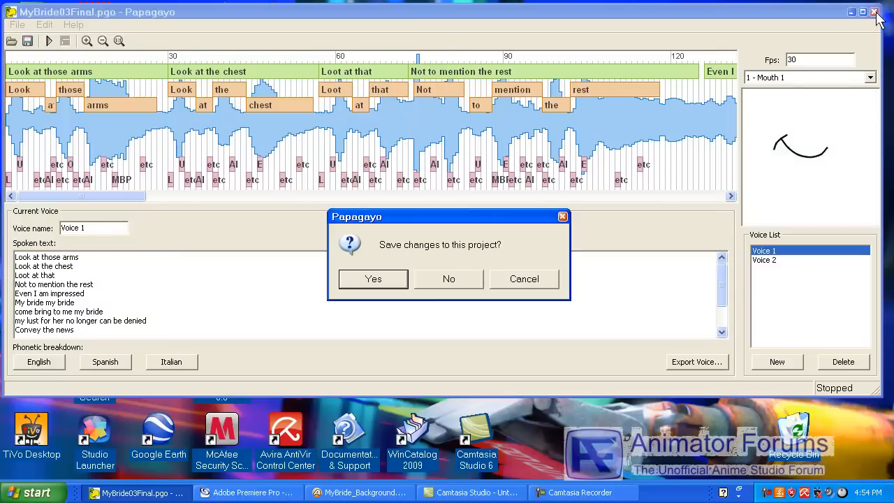
{"action": "left_click", "coordinate": [464, 282]}
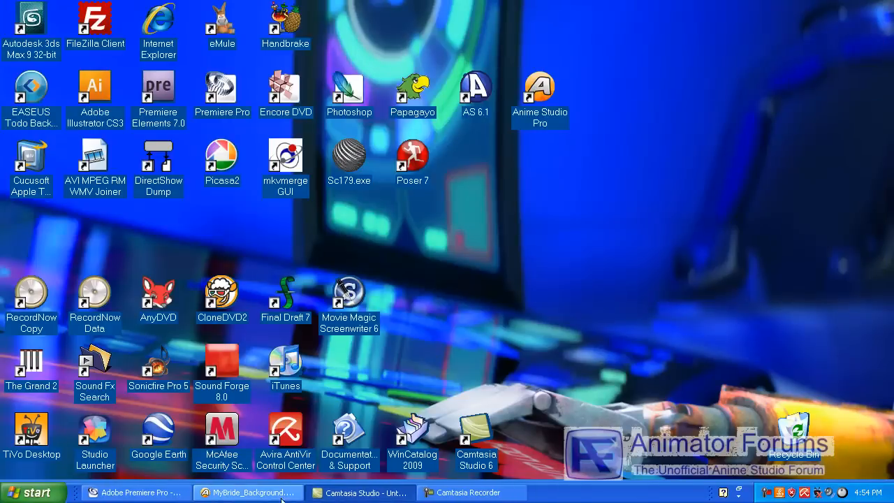
{"action": "left_click", "coordinate": [301, 492]}
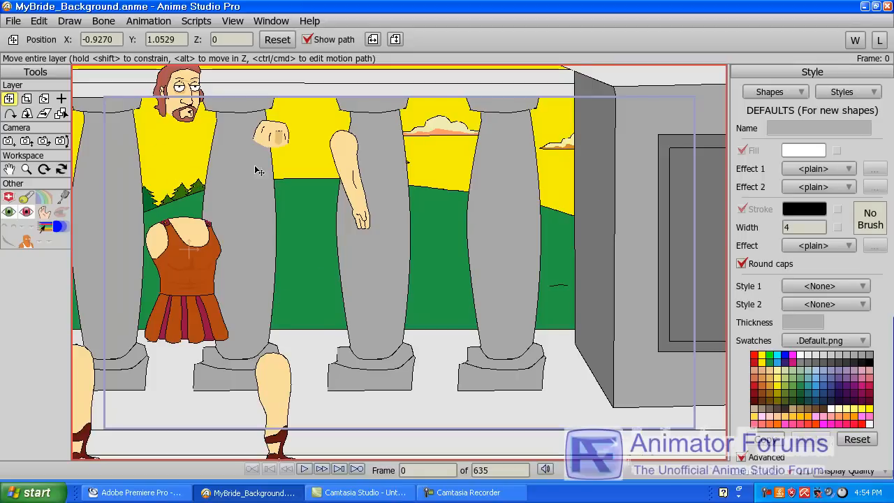
Play the assembled character scene from frame 1, stop it, compare it with frame 0, and return to frame 1
{"action": "key", "text": "Right"}
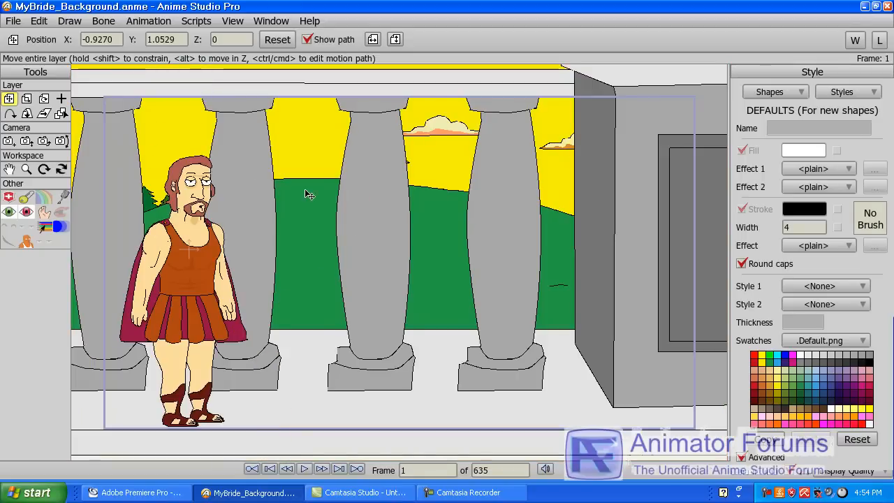
{"action": "key", "text": "space"}
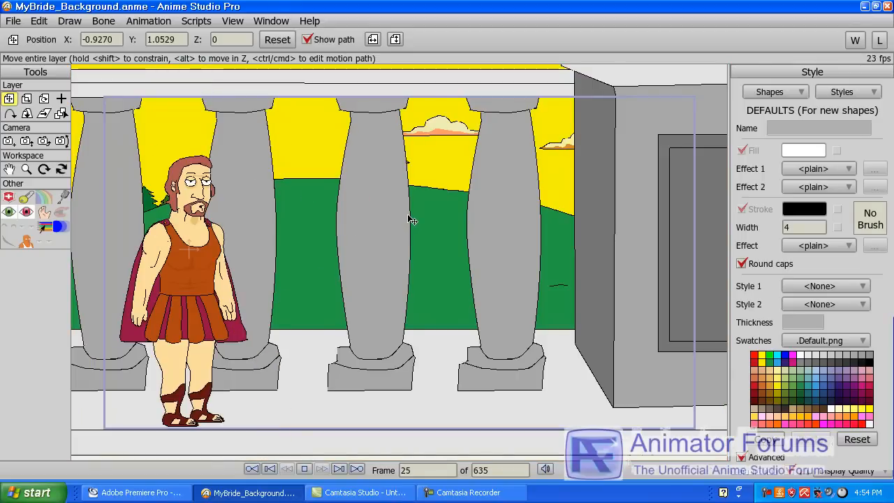
{"action": "key", "text": "space"}
{"action": "key", "text": "ctrl+shift+Left"}
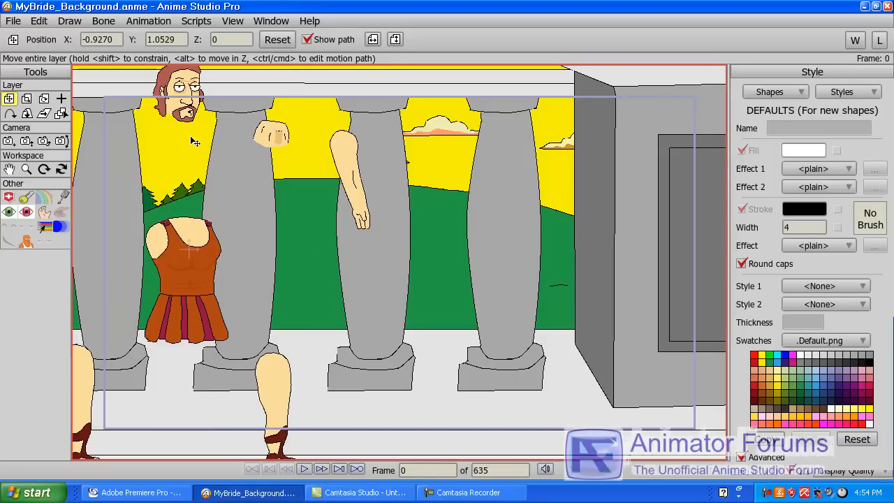
{"action": "key", "text": "ctrl+Right"}
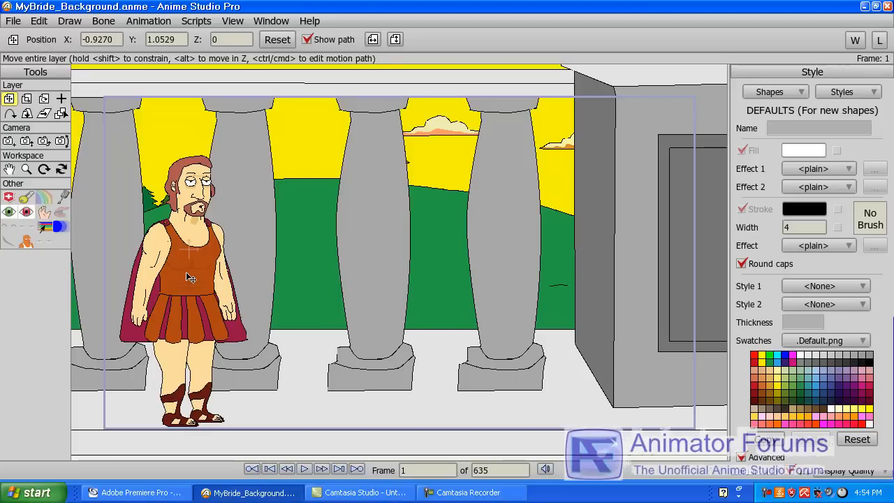
Activate the Milos character's mouth control, and open the Layers window beside him over the canvas
{"action": "key", "text": "c"}
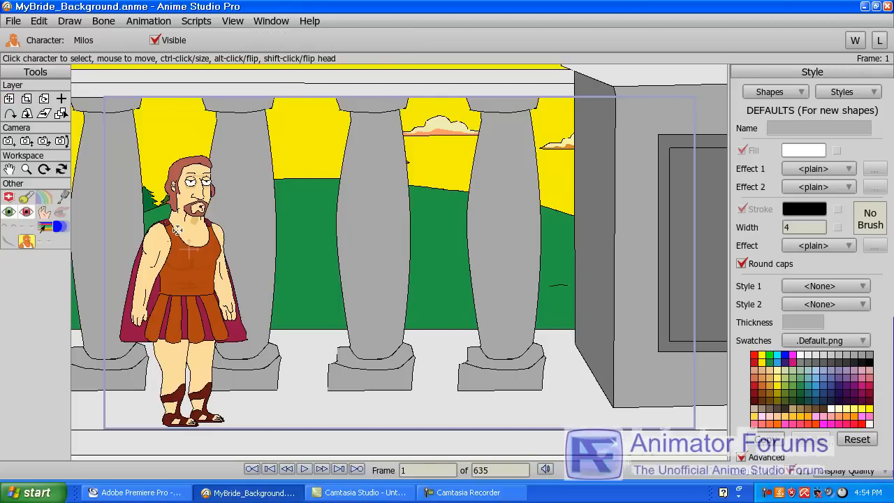
{"action": "key", "text": "m"}
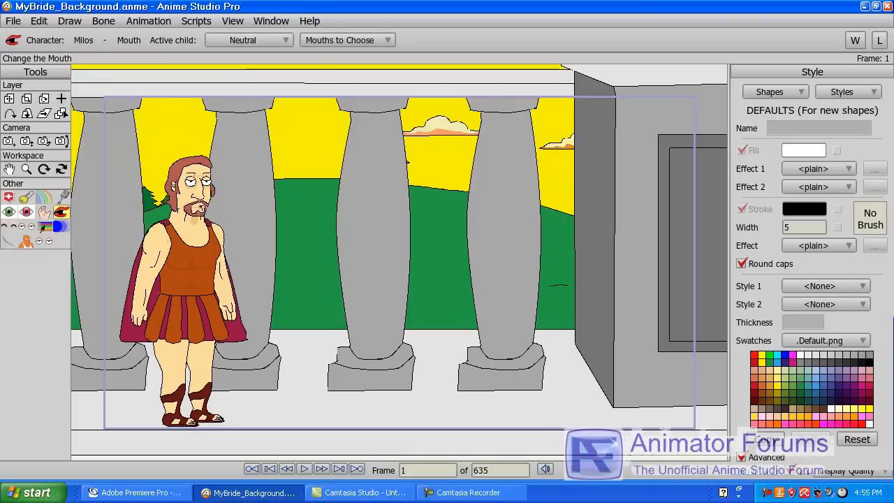
{"action": "key", "text": "ctrl+k"}
{"action": "left_click_drag", "start_coordinate": [769, 84], "coordinate": [548, 98]}
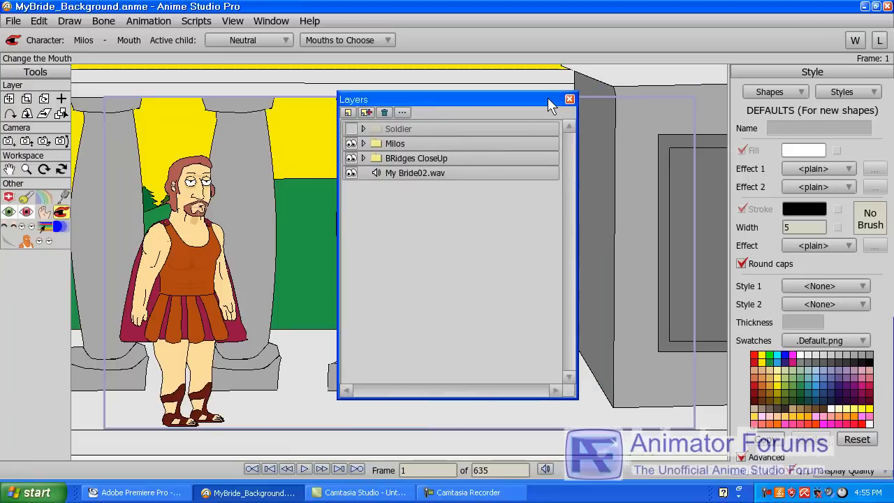
Expand the Milos layer group down to the Mouth switch layer inside Head and display its mouth sublayers
{"action": "left_click", "coordinate": [401, 144]}
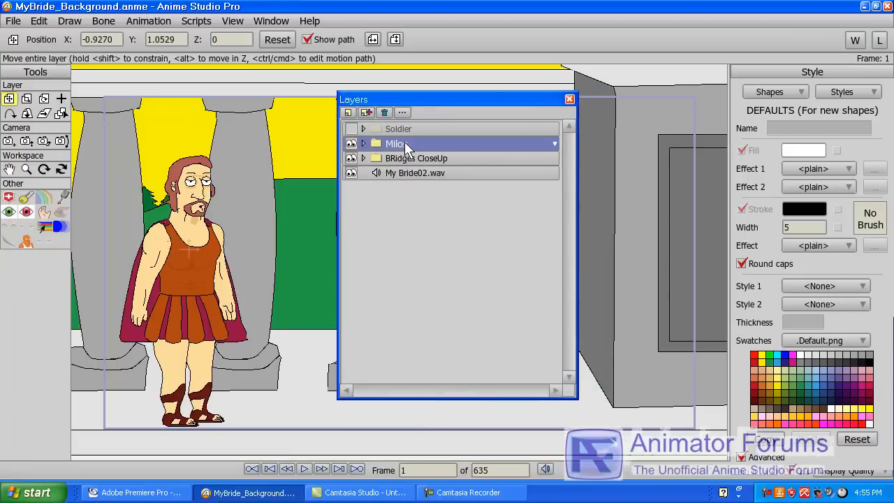
{"action": "left_click", "coordinate": [364, 143]}
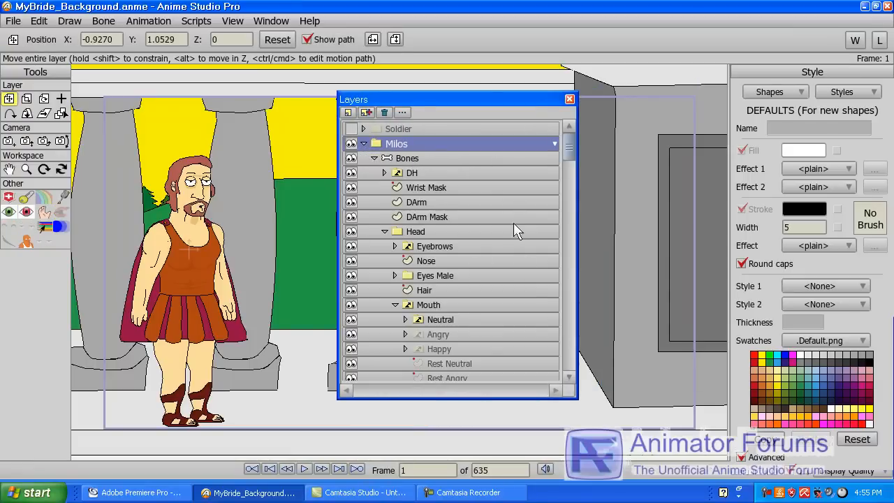
{"action": "left_click", "coordinate": [384, 232]}
{"action": "left_click", "coordinate": [383, 232]}
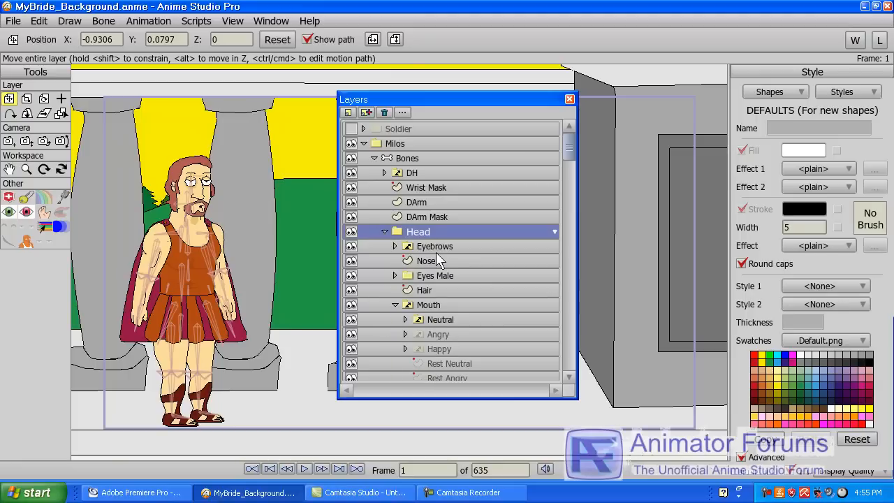
{"action": "scroll", "coordinate": [452, 257], "scroll_direction": "down", "scroll_amount": 2}
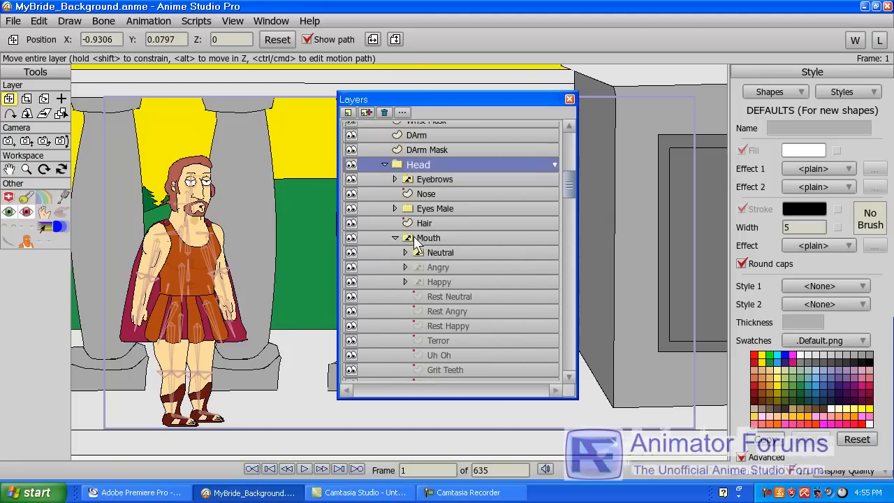
{"action": "left_click", "coordinate": [431, 239]}
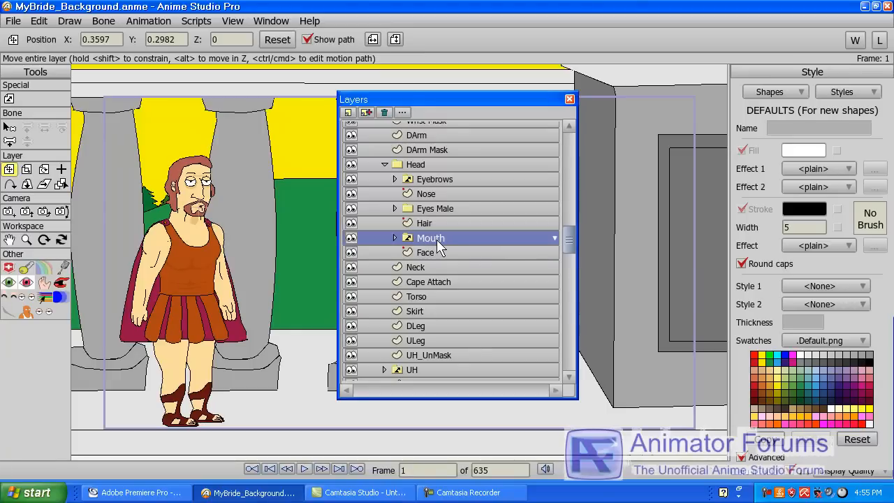
{"action": "left_click", "coordinate": [395, 238]}
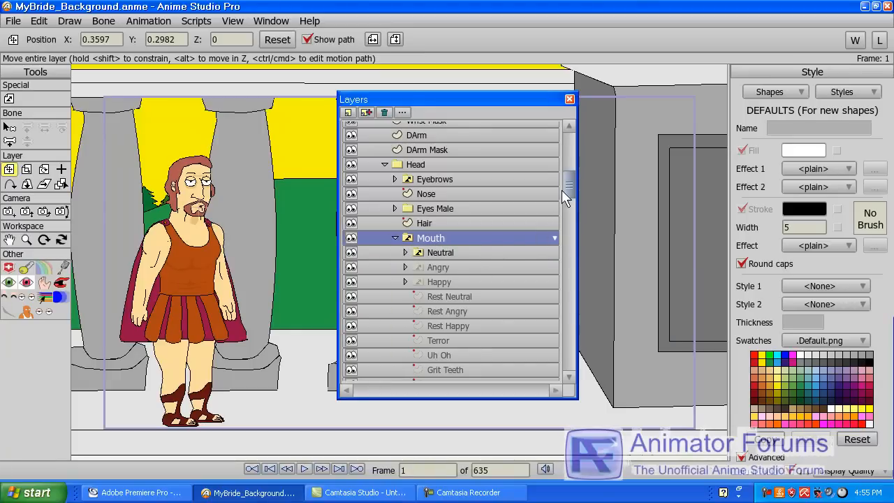
{"action": "left_click_drag", "start_coordinate": [568, 181], "coordinate": [566, 246]}
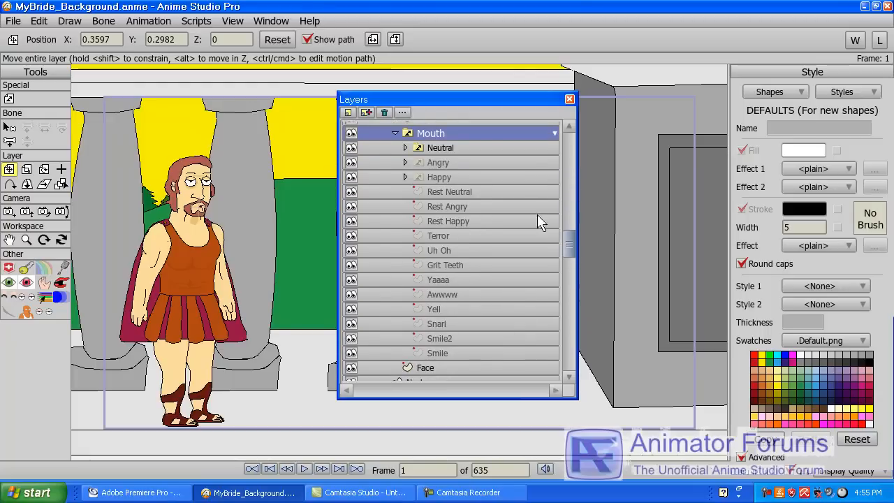
Examine the Neutral, Angry and Happy mouth groups, expanding Neutral and Angry to view their phoneme layers
{"action": "left_click", "coordinate": [434, 147]}
{"action": "left_click", "coordinate": [443, 165]}
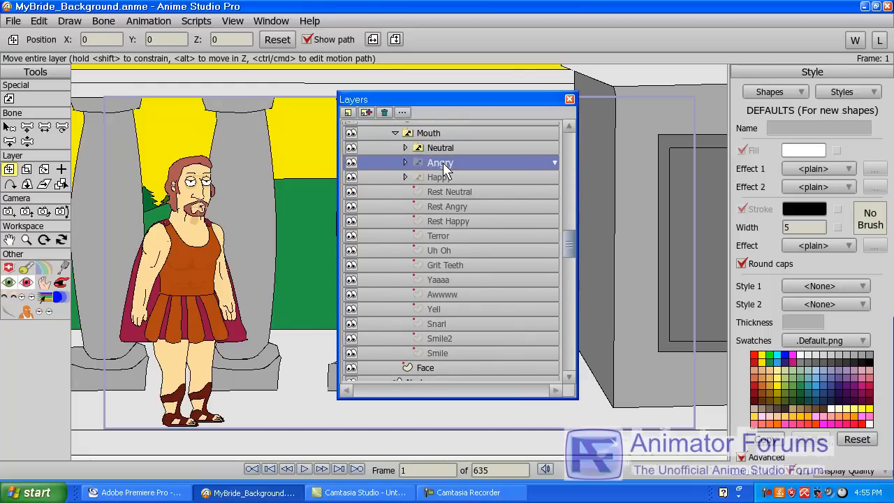
{"action": "left_click", "coordinate": [449, 177]}
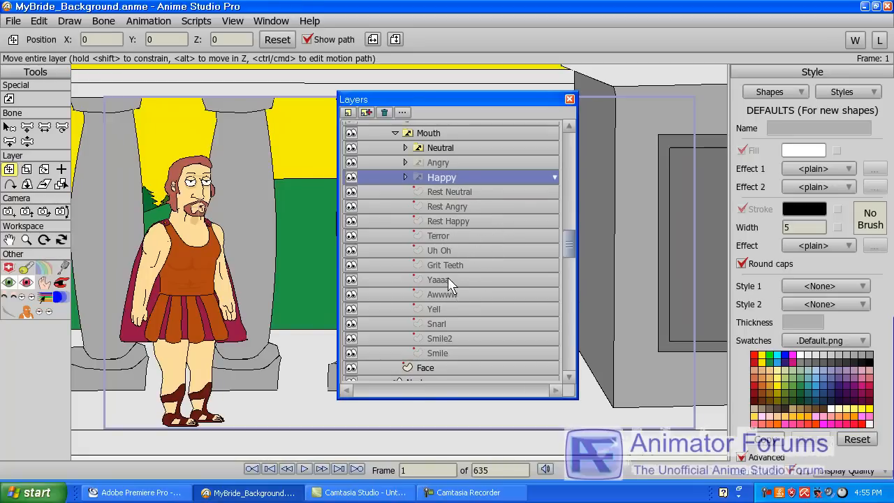
{"action": "left_click", "coordinate": [406, 148]}
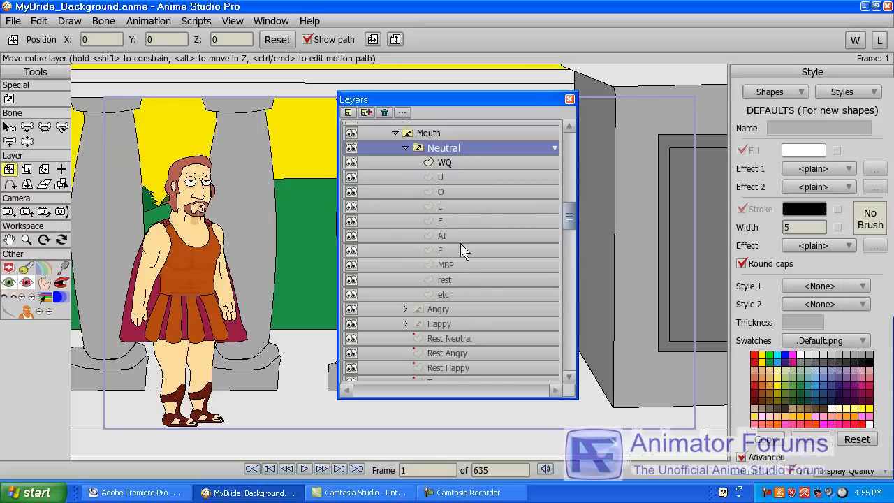
{"action": "left_click", "coordinate": [405, 148]}
{"action": "left_click", "coordinate": [405, 162]}
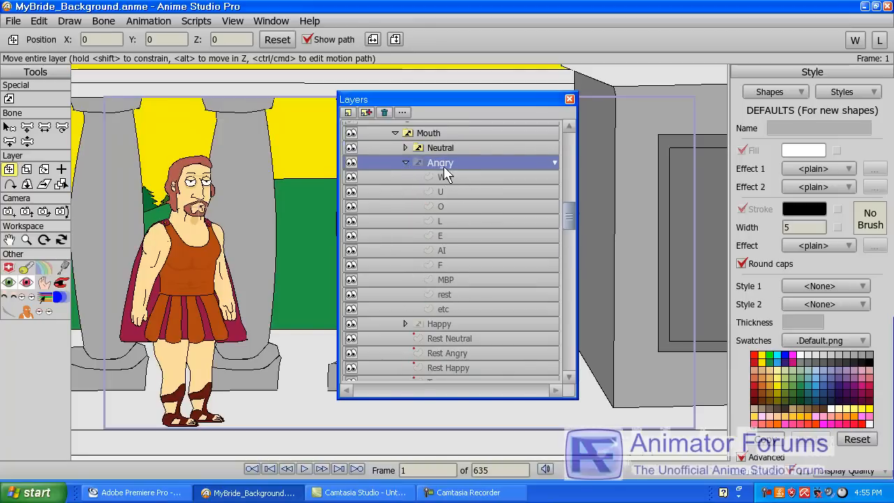
Switch the active child of the Mouth layer to Angry
{"action": "left_click", "coordinate": [440, 135]}
{"action": "left_click", "coordinate": [440, 136]}
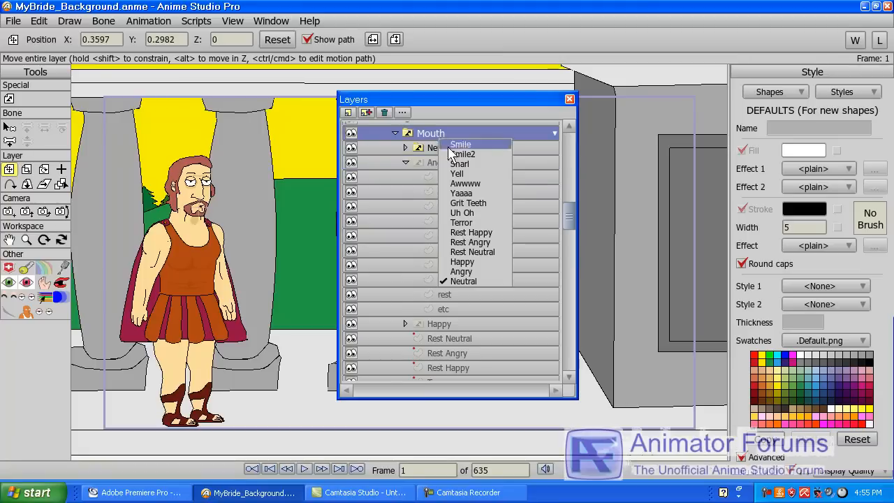
{"action": "left_click", "coordinate": [479, 269]}
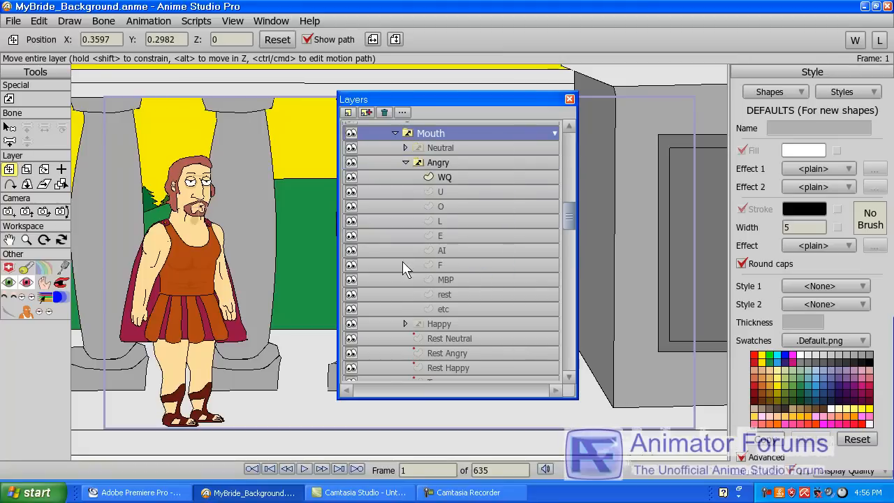
Inspect the Angry group's U, AI, O, MBP and rest mouth shapes close up on the character's face
{"action": "left_click", "coordinate": [446, 192]}
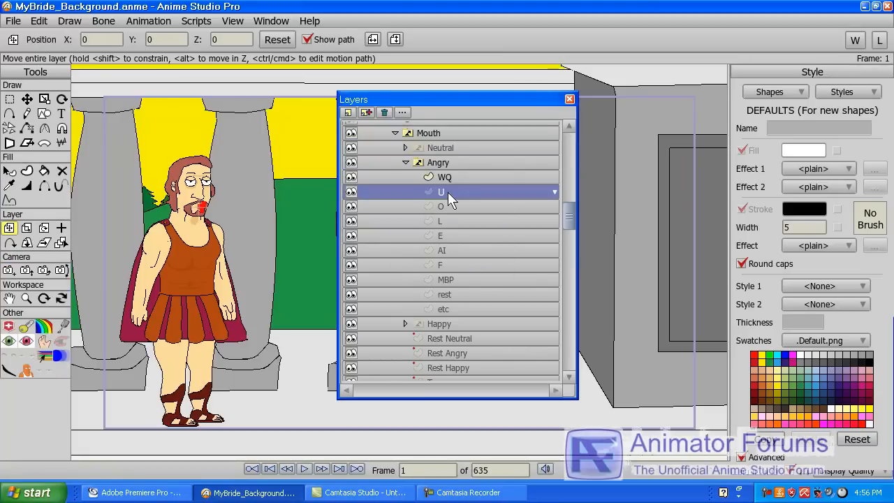
{"action": "left_click_drag", "start_coordinate": [408, 99], "coordinate": [337, 121]}
{"action": "left_click_drag", "start_coordinate": [241, 214], "coordinate": [356, 215]}
{"action": "scroll", "coordinate": [260, 219], "scroll_direction": "up", "scroll_amount": 4}
{"action": "left_click_drag", "start_coordinate": [202, 204], "coordinate": [317, 250]}
{"action": "left_click", "coordinate": [400, 273]}
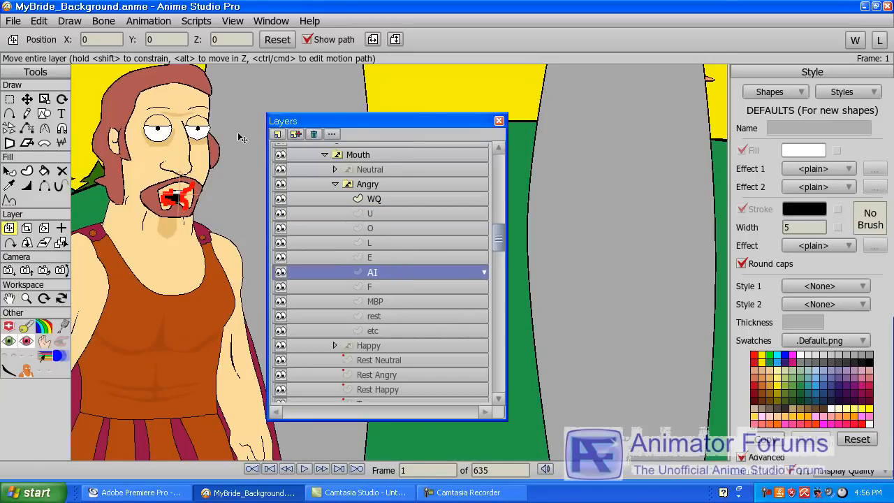
{"action": "left_click", "coordinate": [373, 229]}
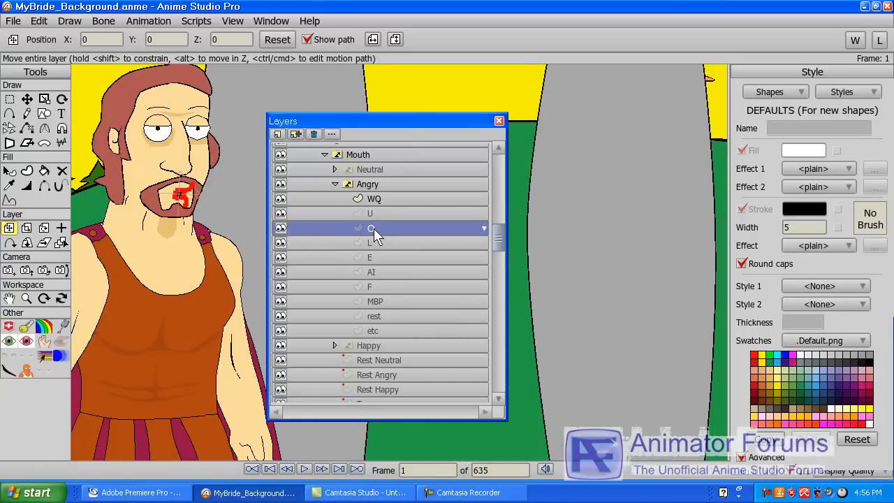
{"action": "left_click", "coordinate": [385, 302]}
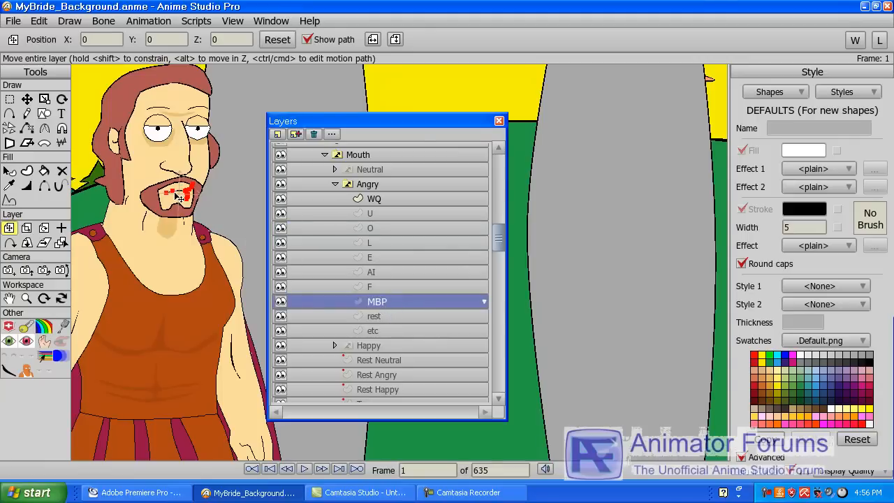
{"action": "left_click", "coordinate": [382, 318]}
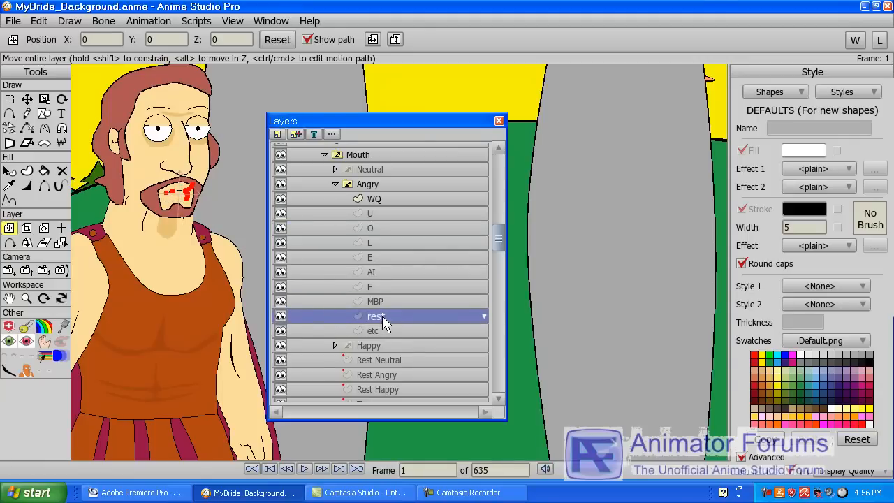
Collapse the Angry group, expand Happy, and switch the Mouth layer's active child to Happy
{"action": "left_click", "coordinate": [336, 185]}
{"action": "left_click", "coordinate": [347, 198]}
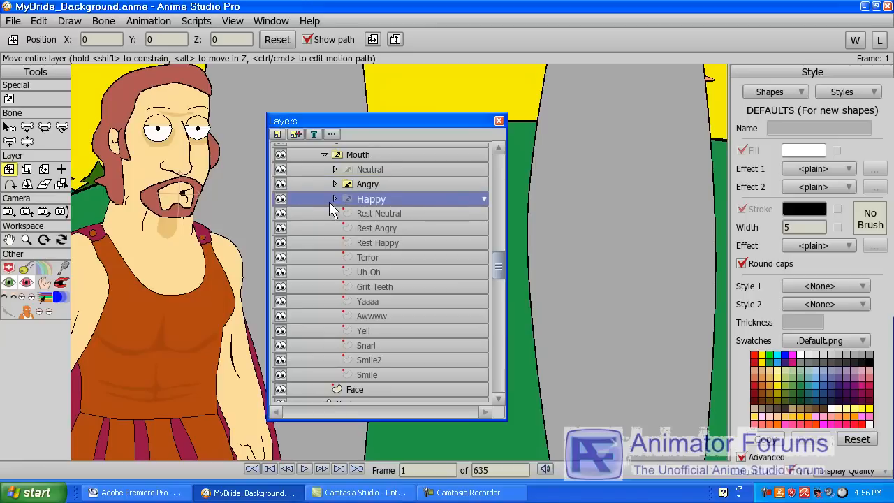
{"action": "left_click", "coordinate": [334, 199]}
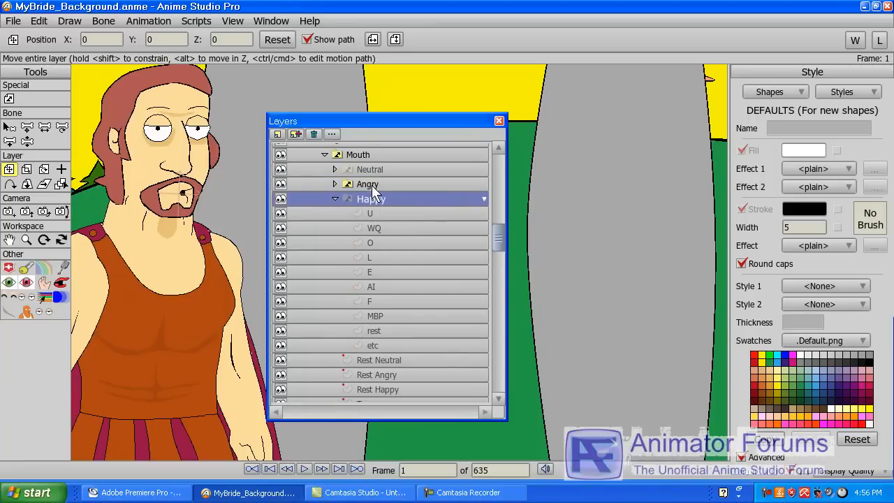
{"action": "right_click", "coordinate": [366, 151]}
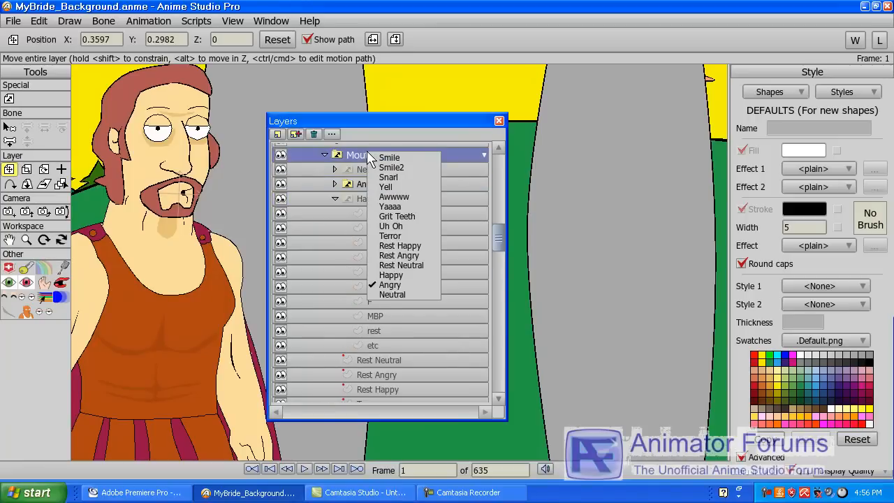
{"action": "left_click", "coordinate": [406, 275]}
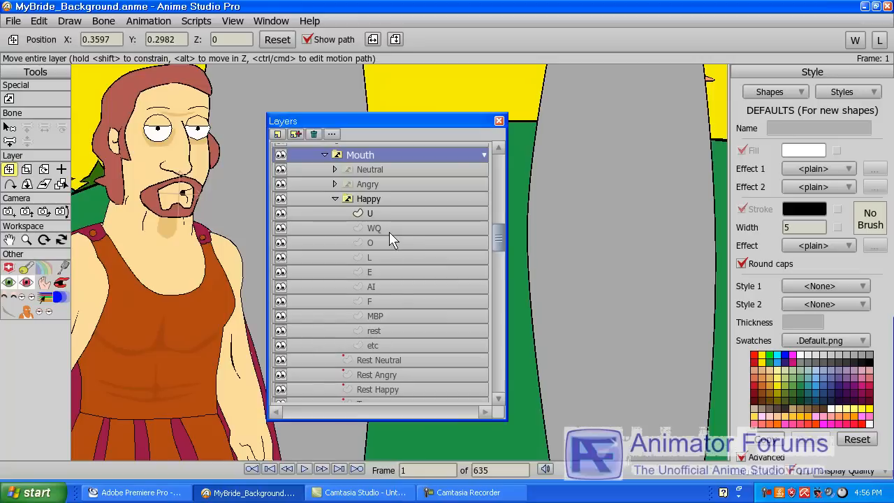
Inspect the Happy group's WQ, AI and rest mouth shapes on the face, and collapse the group
{"action": "left_click", "coordinate": [389, 232]}
{"action": "left_click", "coordinate": [384, 287]}
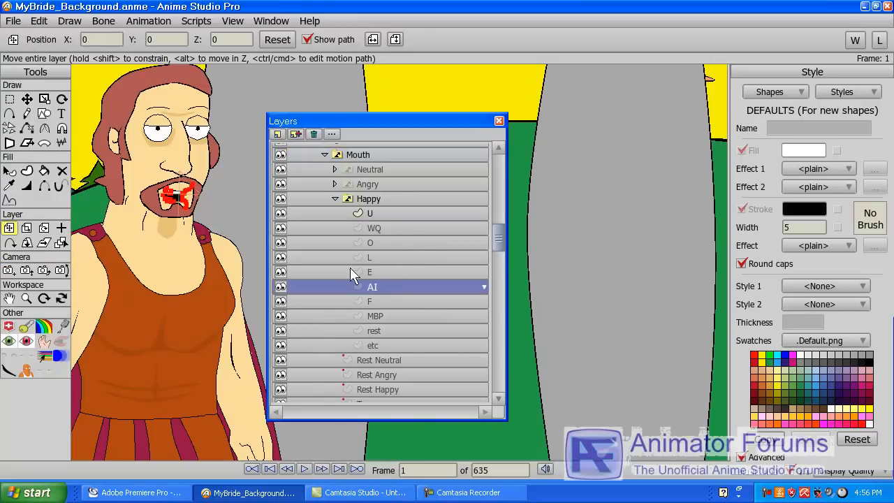
{"action": "left_click", "coordinate": [376, 331]}
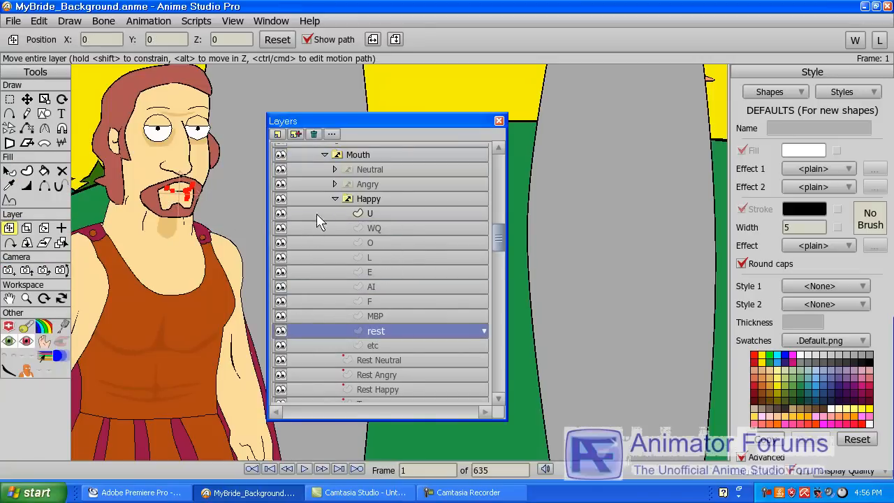
{"action": "left_click", "coordinate": [336, 199]}
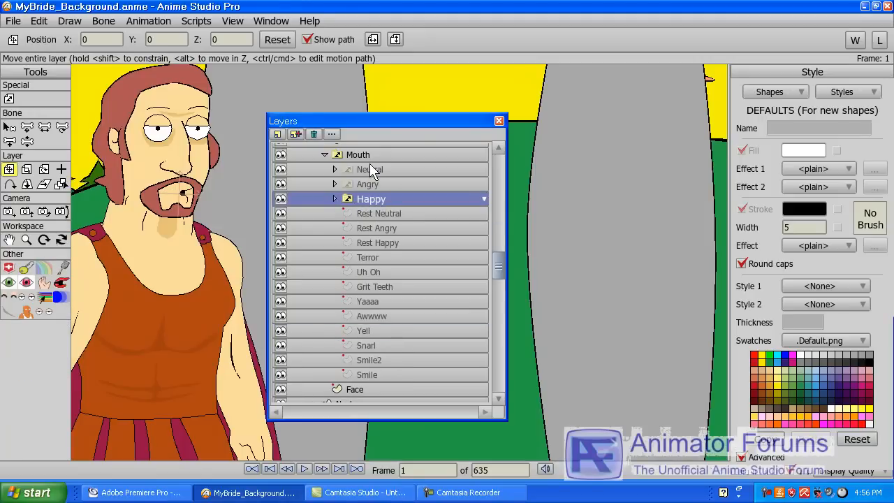
Examine the standalone expression mouths, including Rest Happy, Terror, Grit Teeth, Awwww, Snarl and Rest Angry
{"action": "left_click", "coordinate": [390, 240]}
{"action": "left_click", "coordinate": [386, 259]}
{"action": "left_click", "coordinate": [390, 286]}
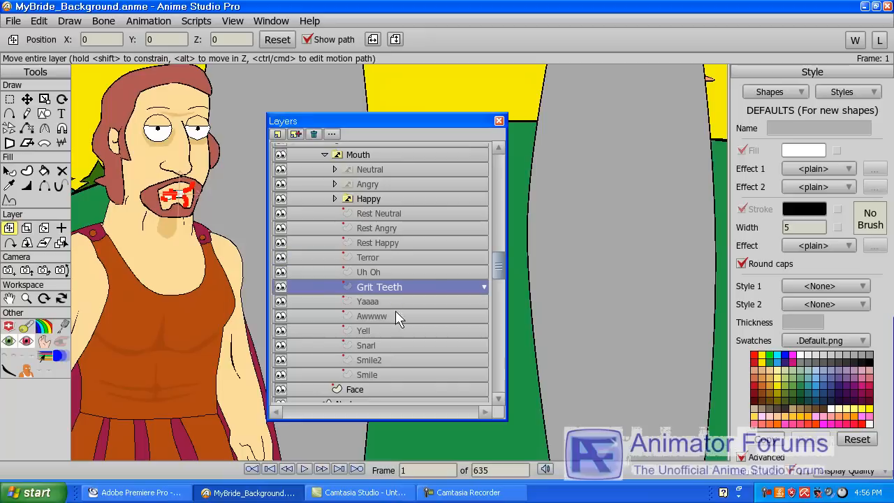
{"action": "left_click", "coordinate": [396, 316]}
{"action": "left_click", "coordinate": [400, 345]}
{"action": "left_click", "coordinate": [385, 285]}
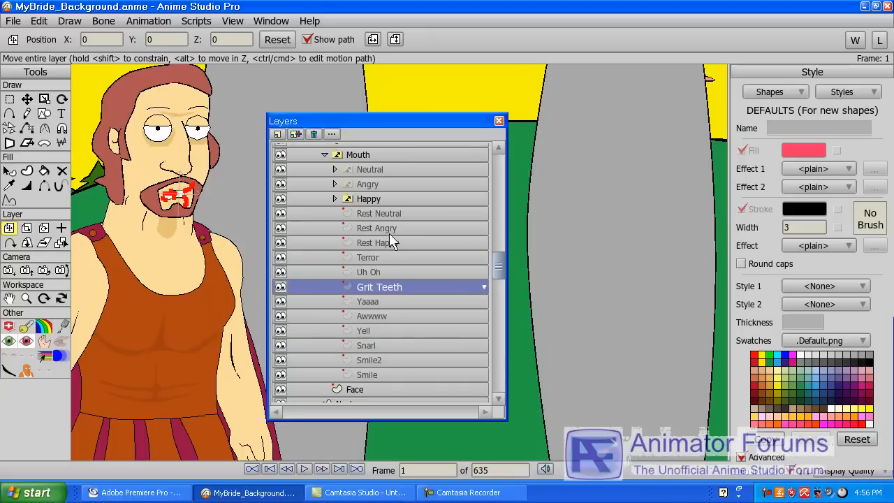
{"action": "left_click", "coordinate": [389, 231]}
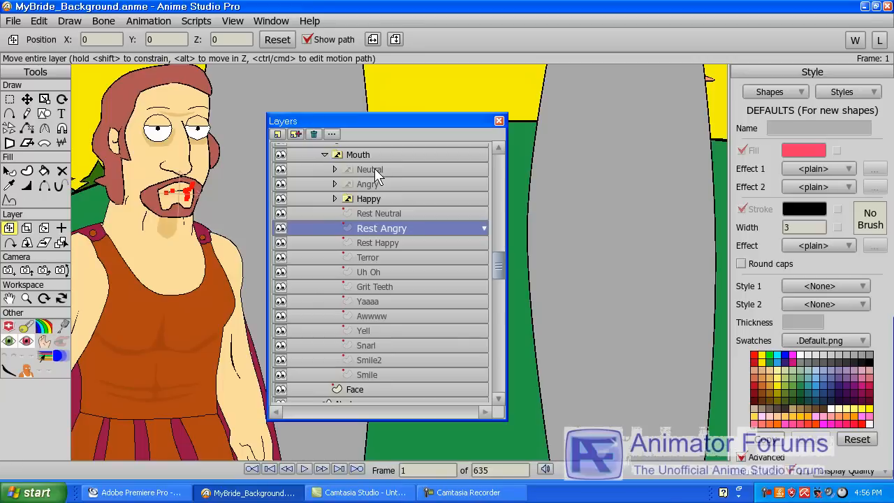
Set the Neutral mouth switch layer's audio sync source to the data file MyBride02.dat and play back the animation
{"action": "double_click", "coordinate": [375, 173]}
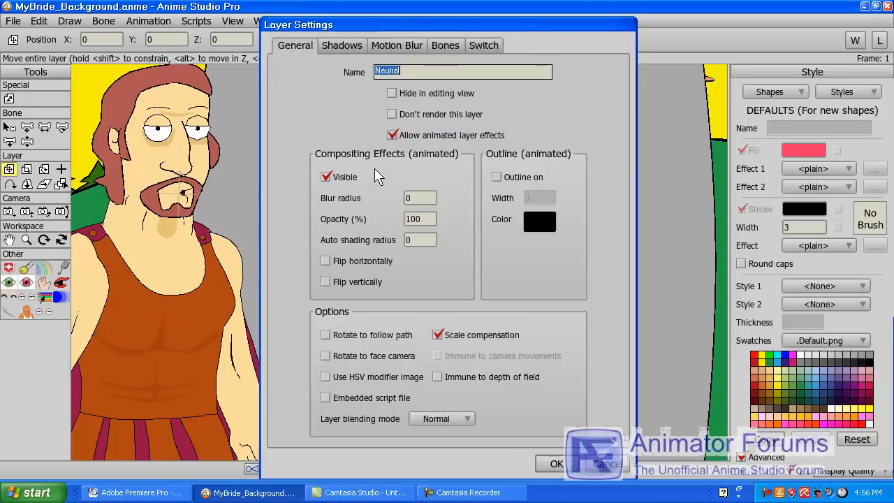
{"action": "left_click", "coordinate": [482, 43]}
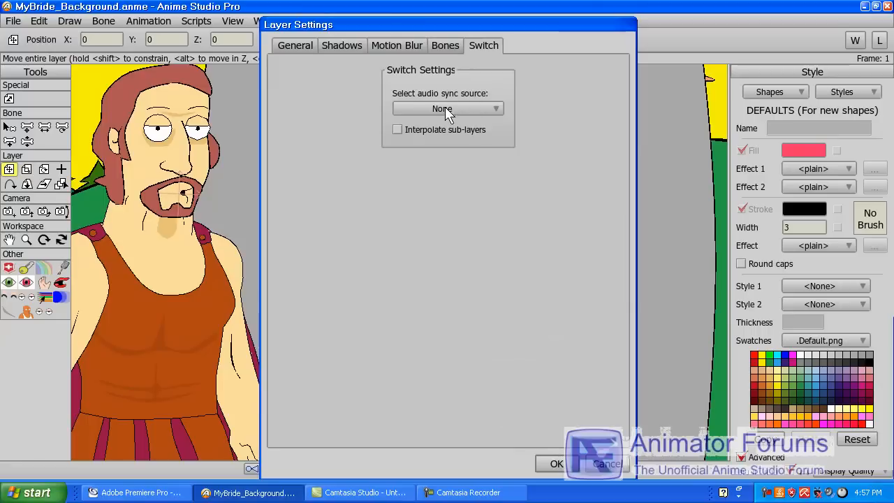
{"action": "left_click", "coordinate": [496, 109]}
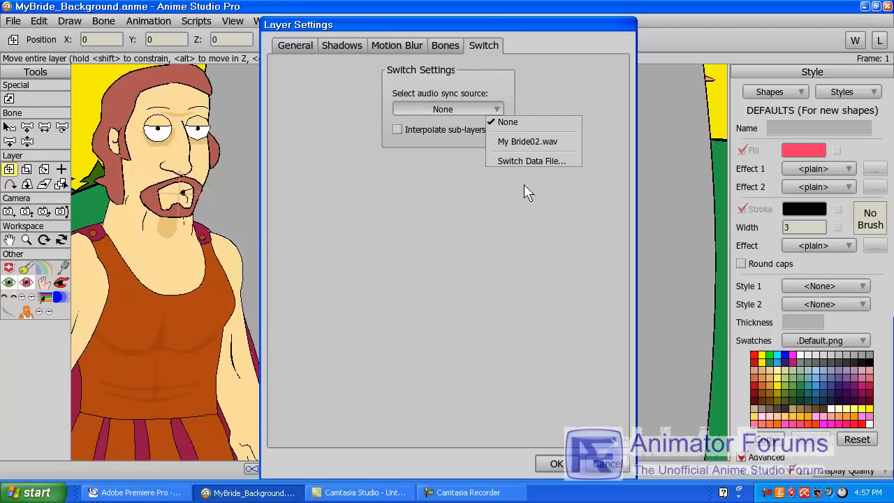
{"action": "left_click", "coordinate": [536, 162]}
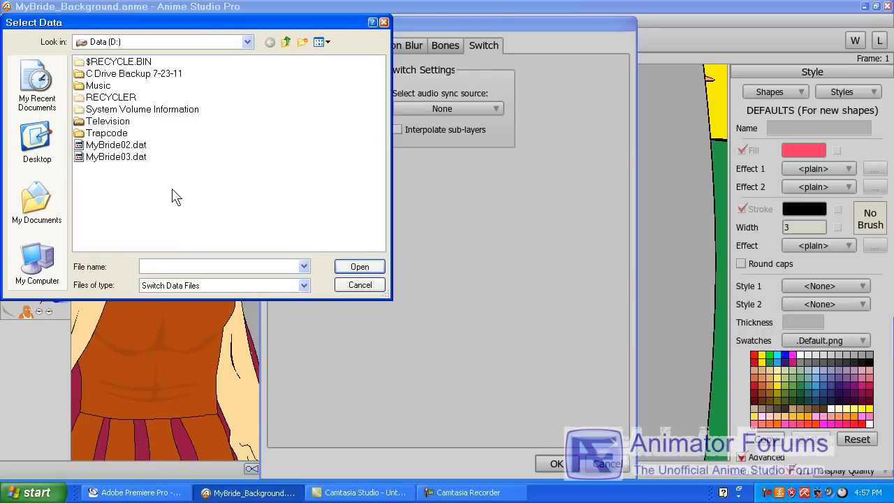
{"action": "double_click", "coordinate": [134, 148]}
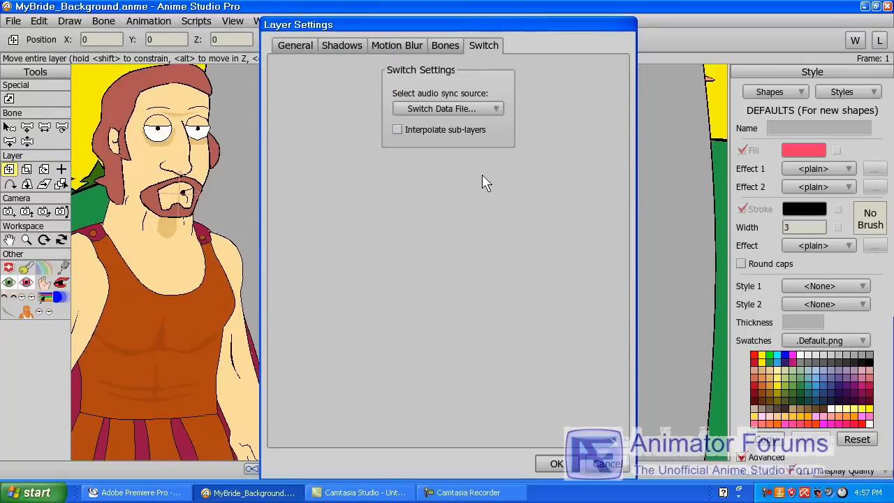
{"action": "left_click", "coordinate": [558, 463]}
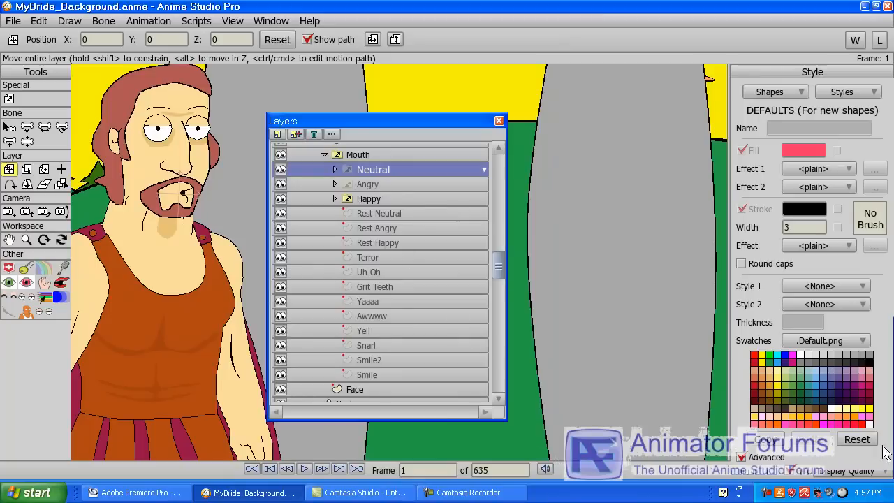
{"action": "key", "text": "space"}
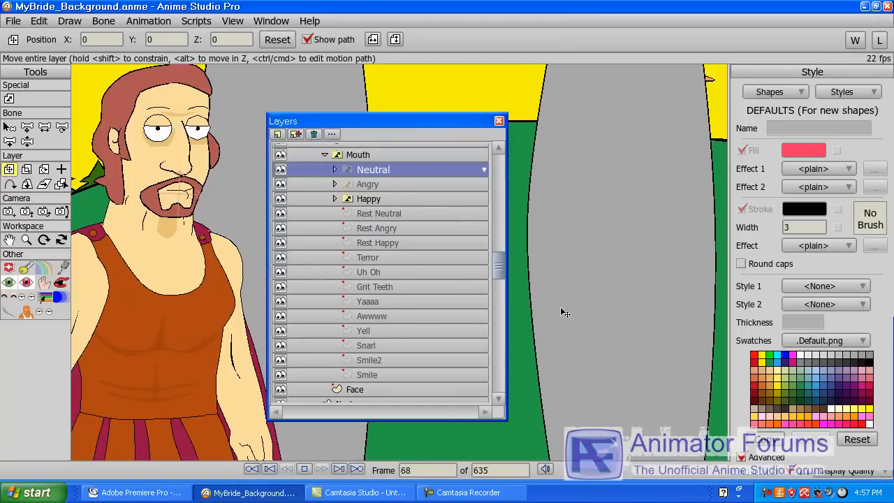
{"action": "key", "text": "space"}
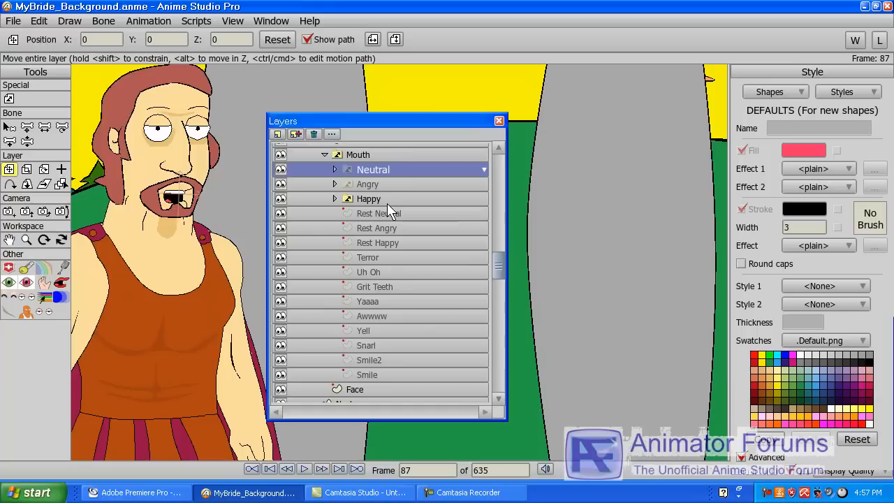
Collapse the Mouth and Milos layer groups, leaving Milos selected, and move the Layers window off the character
{"action": "left_click", "coordinate": [327, 154]}
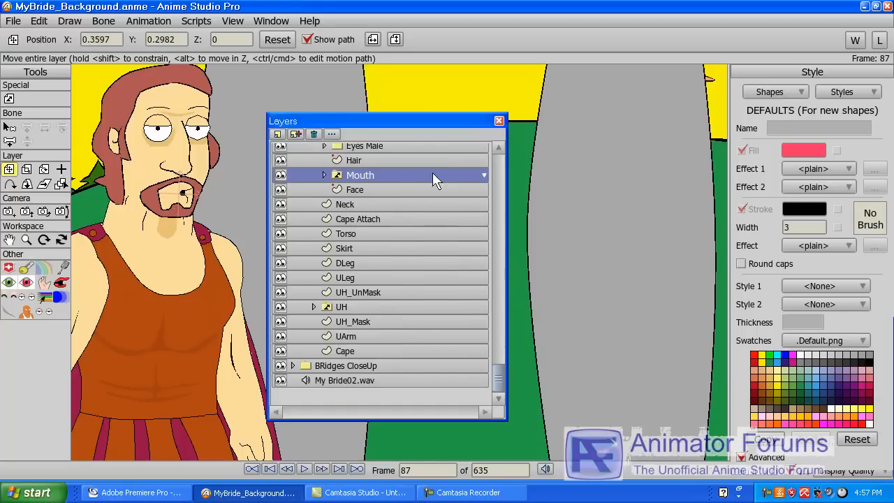
{"action": "left_click", "coordinate": [494, 161]}
{"action": "left_click", "coordinate": [342, 166]}
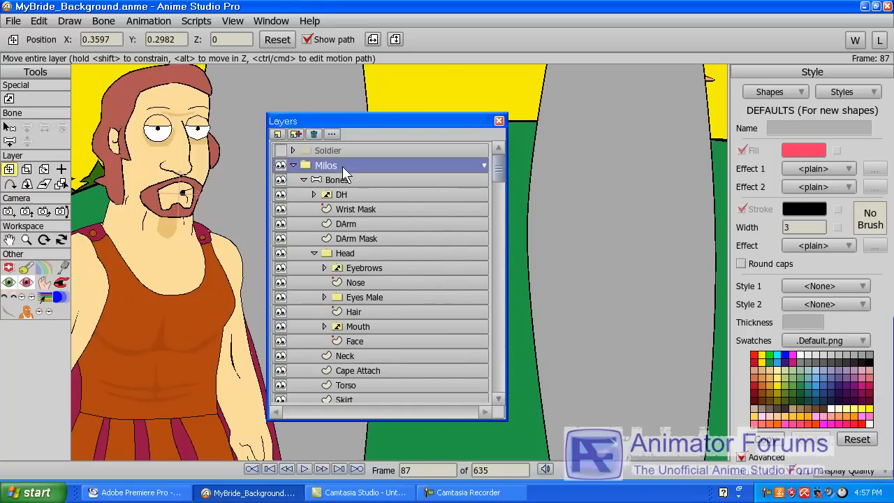
{"action": "left_click", "coordinate": [293, 165]}
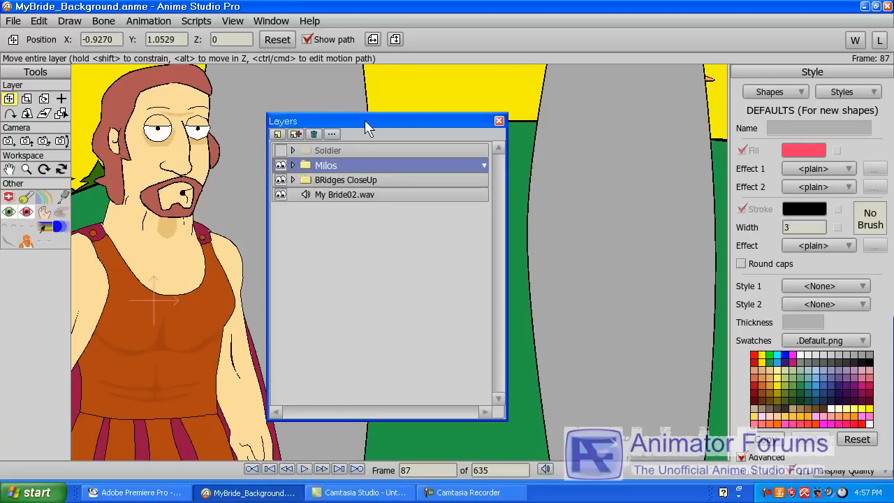
{"action": "left_click_drag", "start_coordinate": [365, 120], "coordinate": [527, 101]}
Run the Load Mouths script on Milos with MyBride02.dat and move the Layers window out of the workspace
{"action": "left_click", "coordinate": [195, 22]}
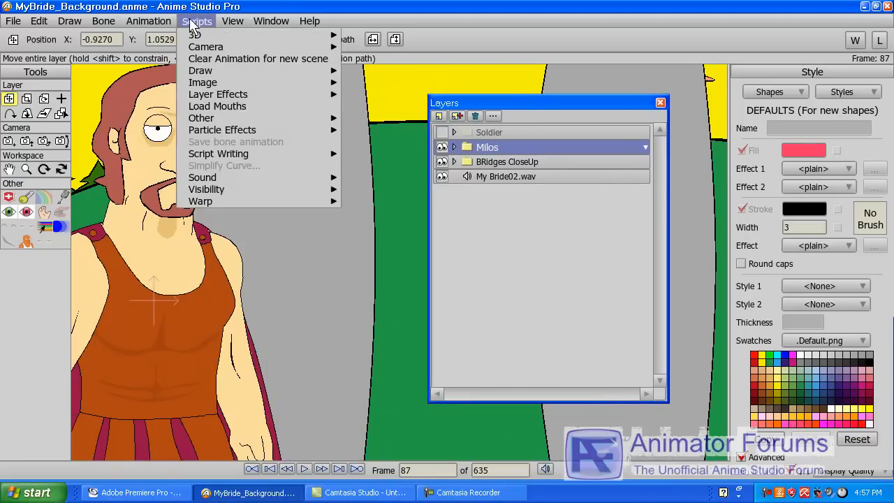
{"action": "left_click", "coordinate": [282, 109]}
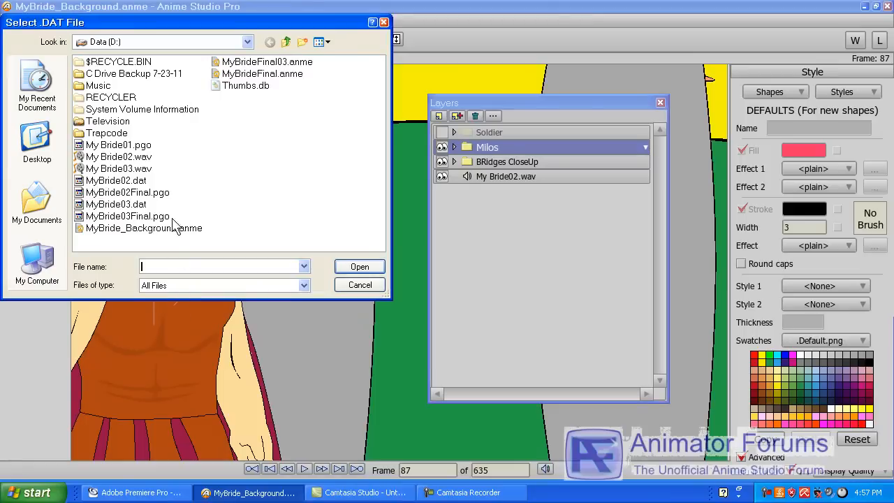
{"action": "double_click", "coordinate": [144, 180]}
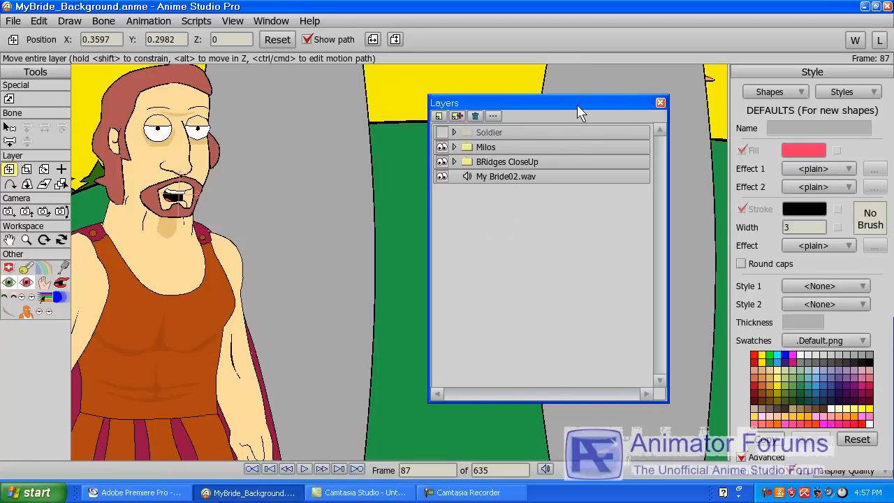
{"action": "left_click_drag", "start_coordinate": [577, 105], "coordinate": [893, 66]}
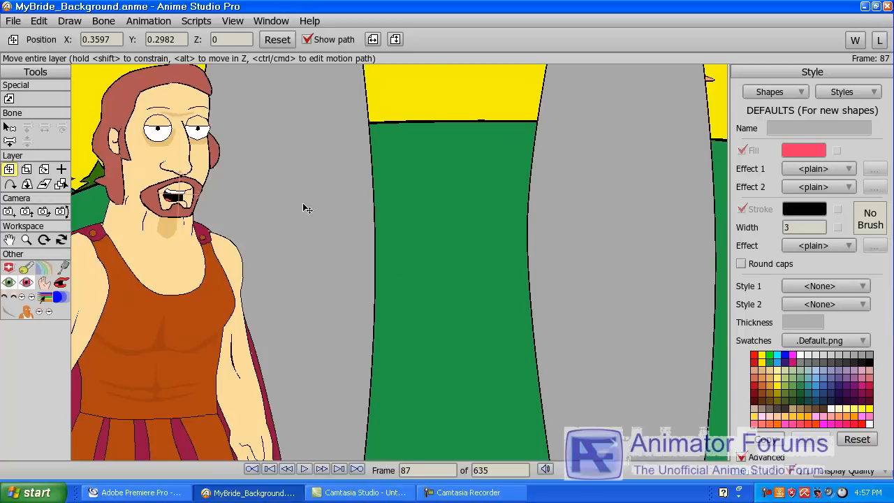
At frame 1, set Milos's active mouth to Rest Happy with the mouth-changing tool
{"action": "key", "text": "shift+Left"}
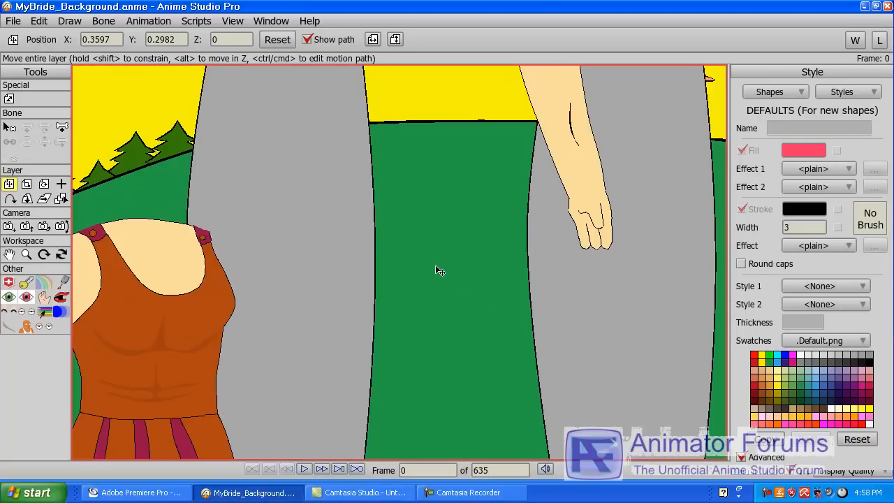
{"action": "key", "text": "Right"}
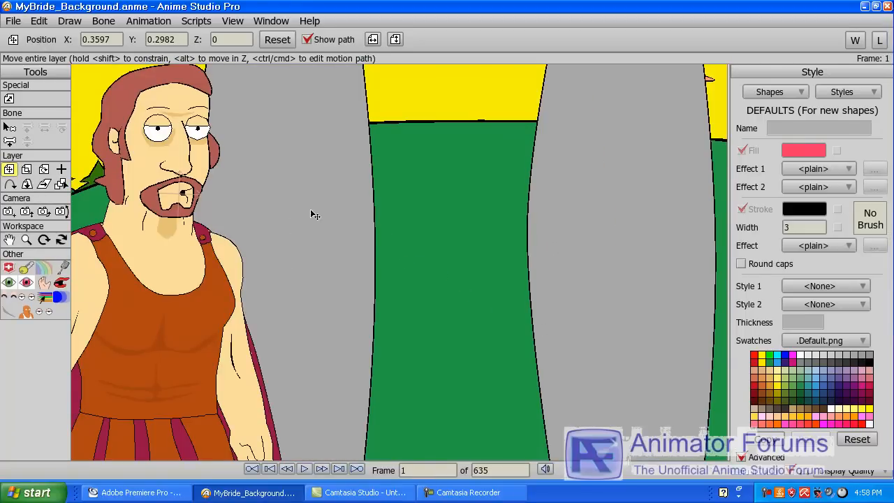
{"action": "key", "text": "m"}
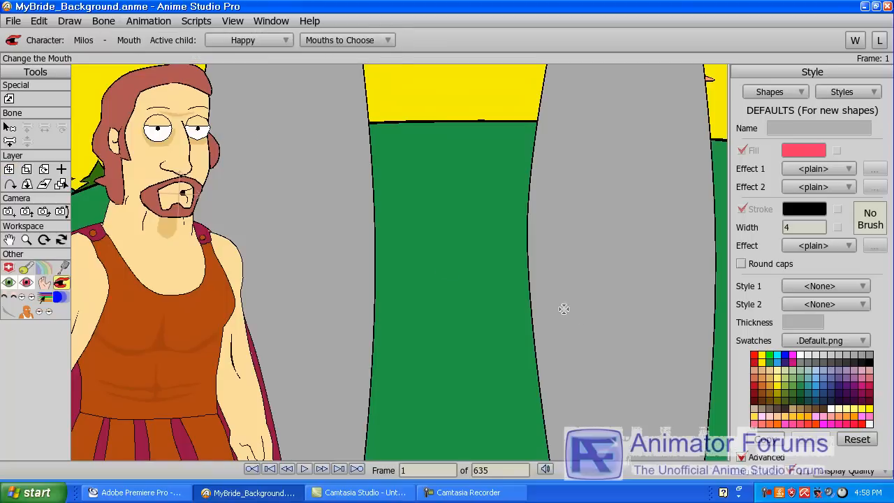
{"action": "left_click", "coordinate": [281, 40]}
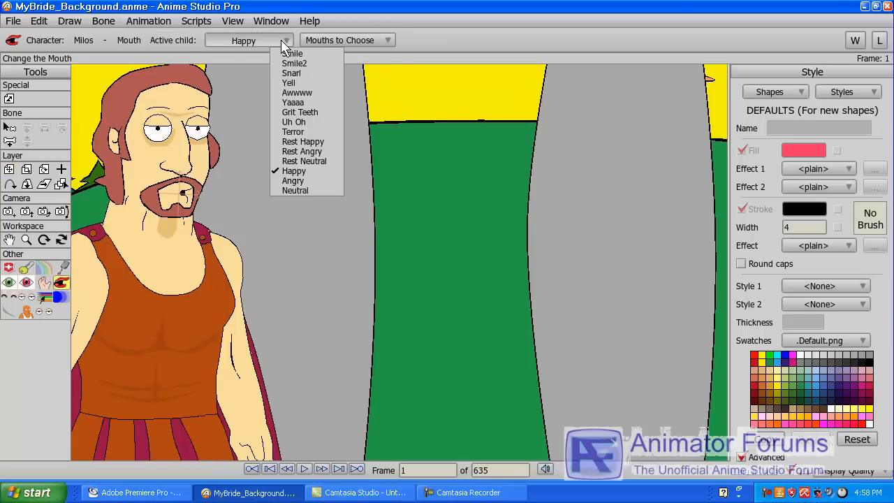
{"action": "left_click", "coordinate": [326, 141]}
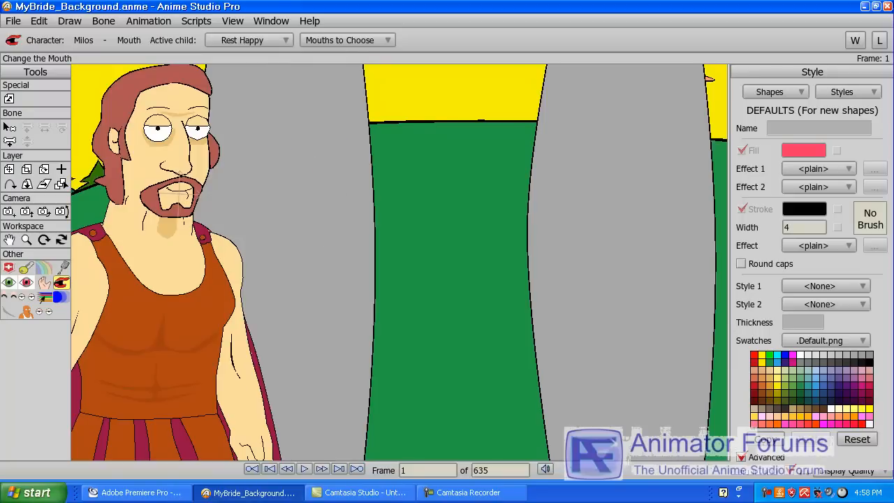
Bring the Timeline into view, find the start of the speech and set the active mouth to Happy at frame 55
{"action": "left_click_drag", "start_coordinate": [893, 276], "coordinate": [513, 199]}
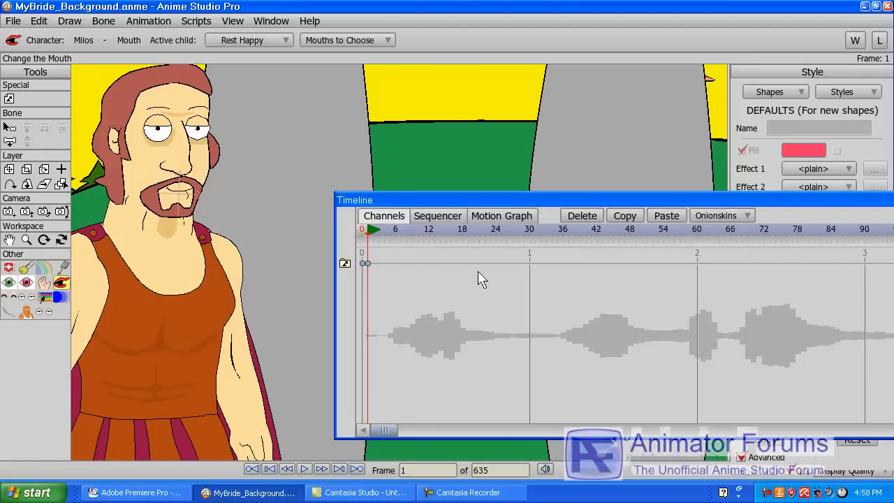
{"action": "key", "text": "space"}
{"action": "key", "text": "space"}
{"action": "left_click_drag", "start_coordinate": [630, 231], "coordinate": [670, 234]}
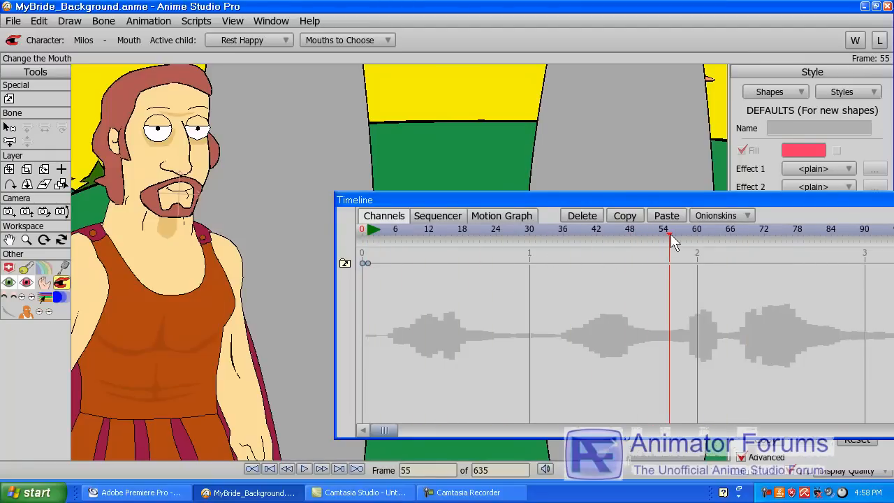
{"action": "left_click", "coordinate": [281, 40]}
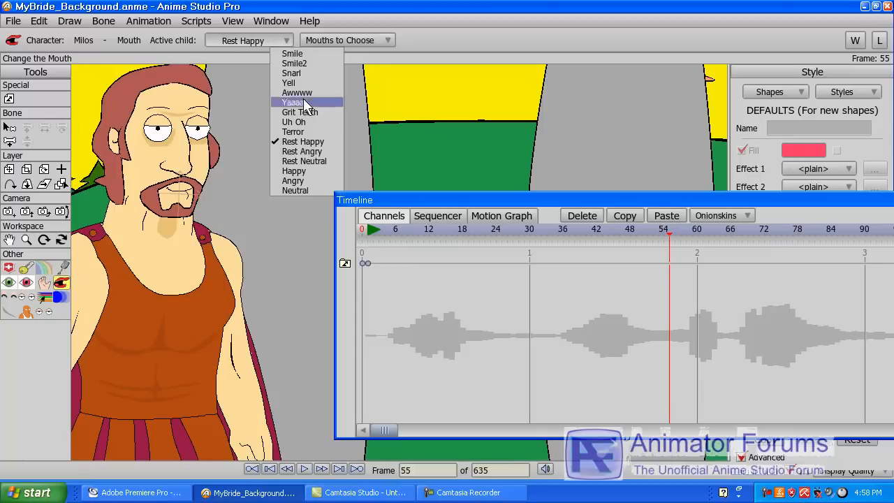
{"action": "left_click", "coordinate": [293, 172]}
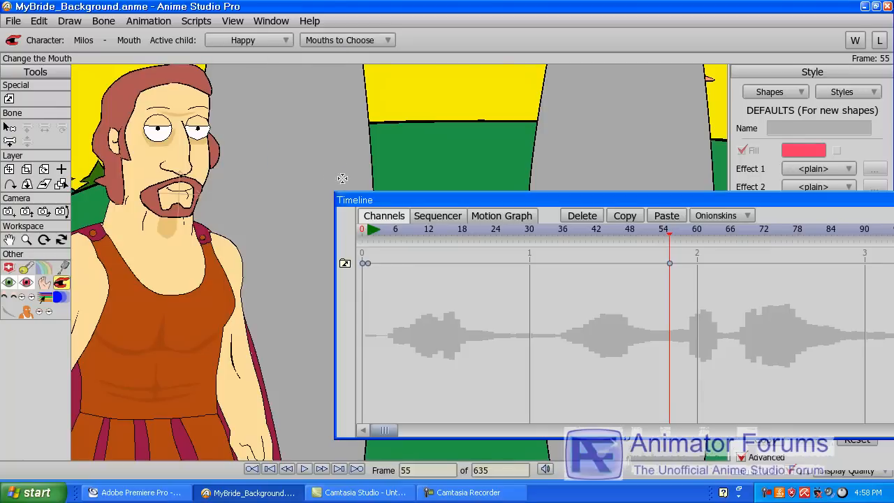
Play back the opening to check the switch from Rest Happy to Happy, and reposition the Timeline fully on screen
{"action": "left_click", "coordinate": [434, 229]}
{"action": "key", "text": "space"}
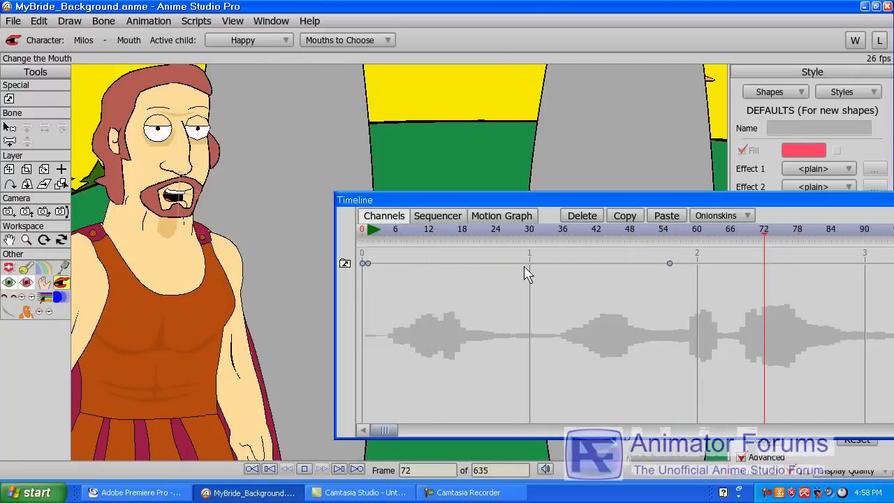
{"action": "key", "text": "space"}
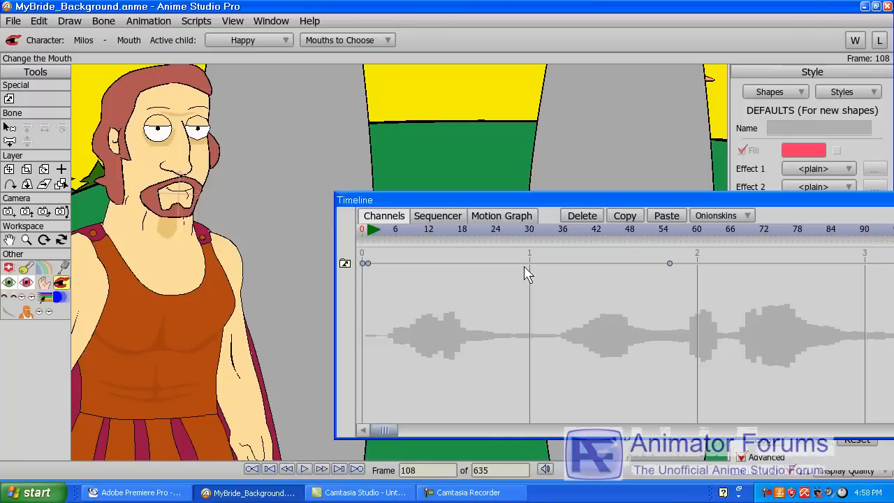
{"action": "left_click_drag", "start_coordinate": [591, 204], "coordinate": [542, 213]}
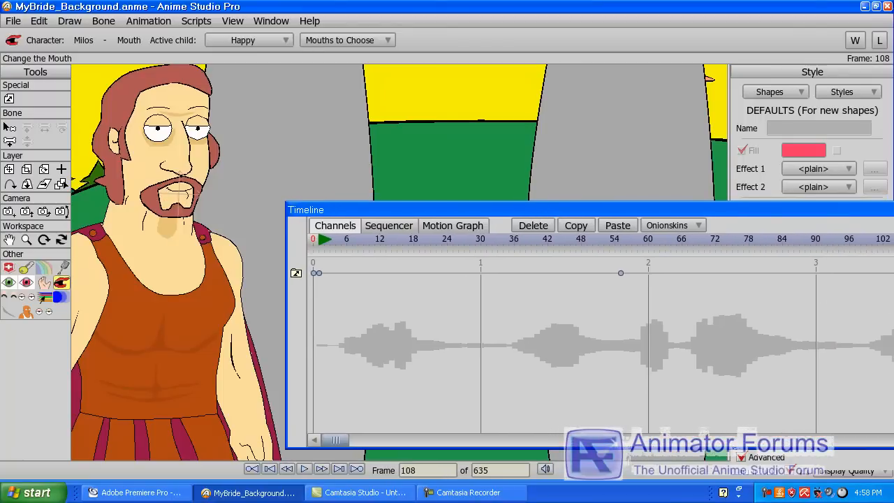
{"action": "left_click_drag", "start_coordinate": [678, 211], "coordinate": [640, 205]}
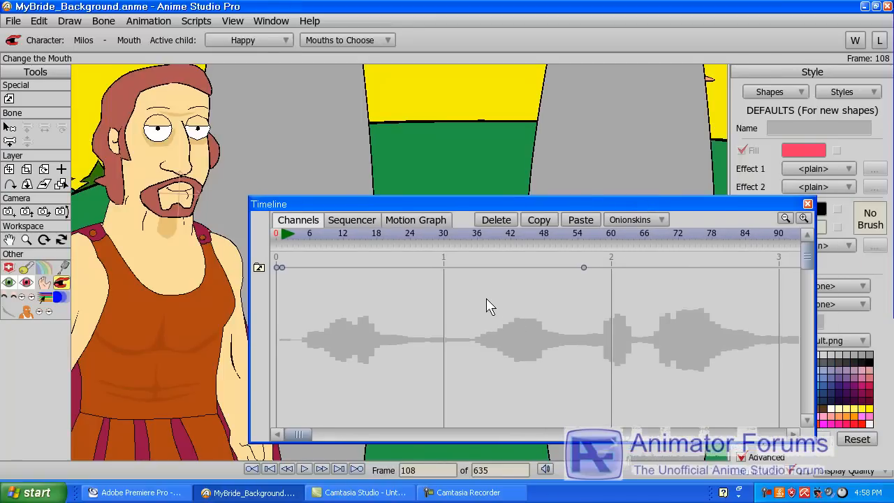
Play further through the dialogue and set the active mouth to Angry at frame 162
{"action": "key", "text": "space"}
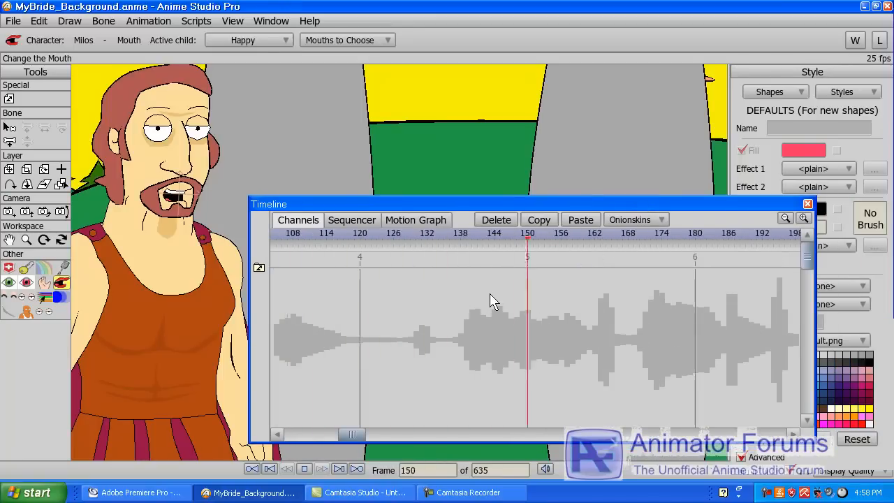
{"action": "key", "text": "space"}
{"action": "mouse_move", "coordinate": [426, 241]}
{"action": "left_mouse_down"}
{"action": "mouse_move", "coordinate": [459, 248]}
{"action": "mouse_move", "coordinate": [436, 255]}
{"action": "mouse_move", "coordinate": [475, 263]}
{"action": "mouse_move", "coordinate": [613, 257]}
{"action": "left_mouse_up"}
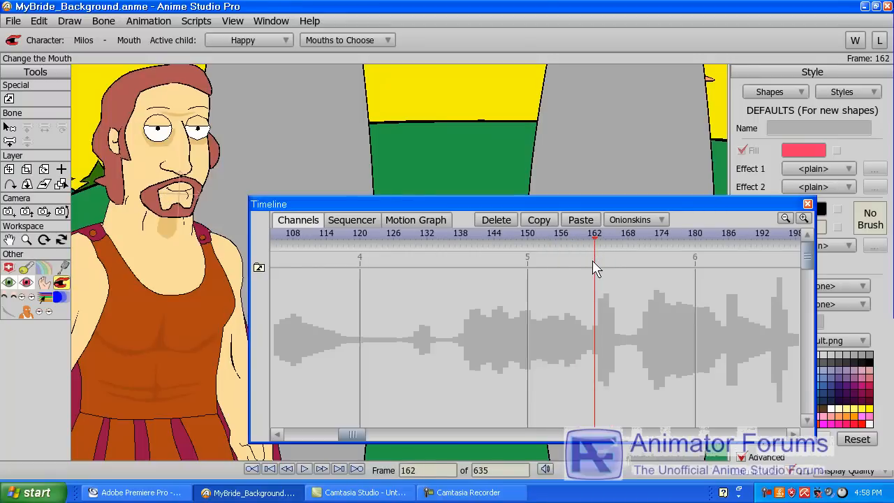
{"action": "left_click", "coordinate": [284, 39]}
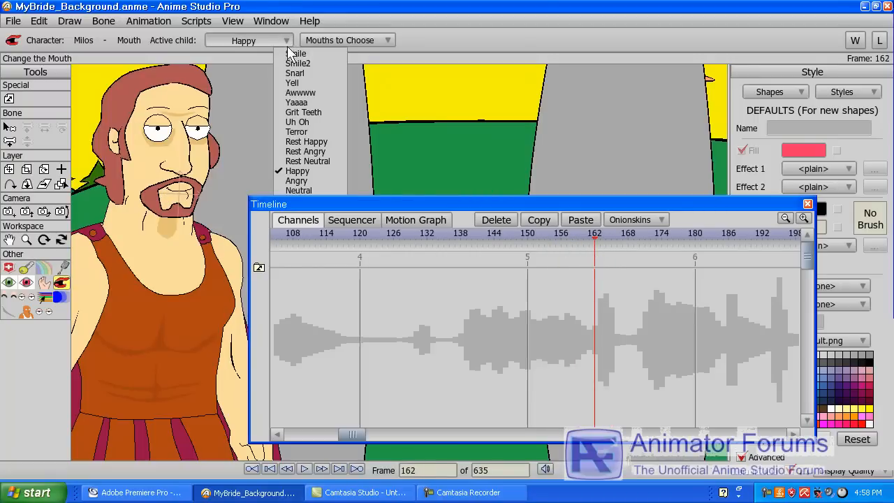
{"action": "left_click", "coordinate": [340, 185]}
Replay the stretch from about frame 109 to check the mouth change from Happy to Angry
{"action": "left_click", "coordinate": [300, 238]}
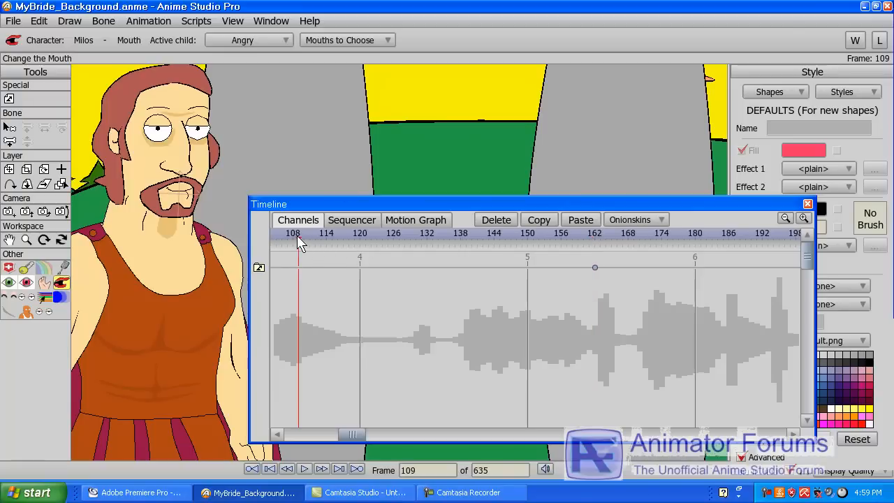
{"action": "key", "text": "space"}
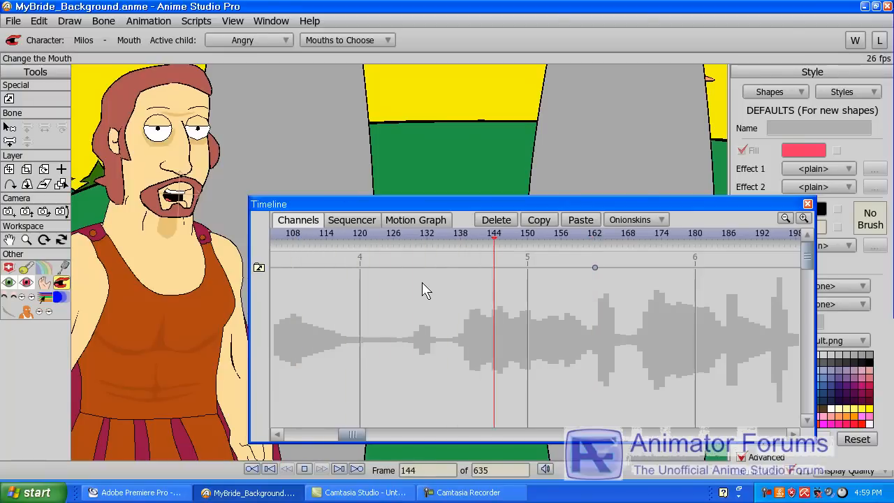
{"action": "key", "text": "space"}
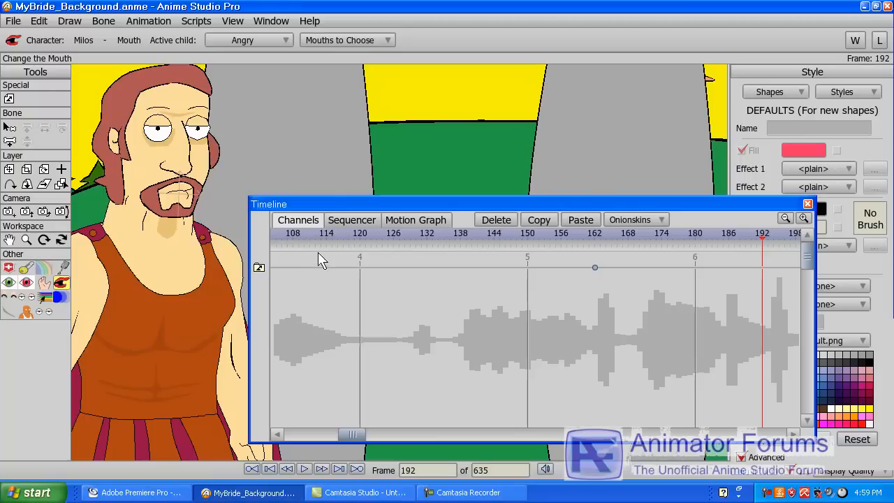
{"action": "left_click", "coordinate": [306, 238]}
{"action": "key", "text": "space"}
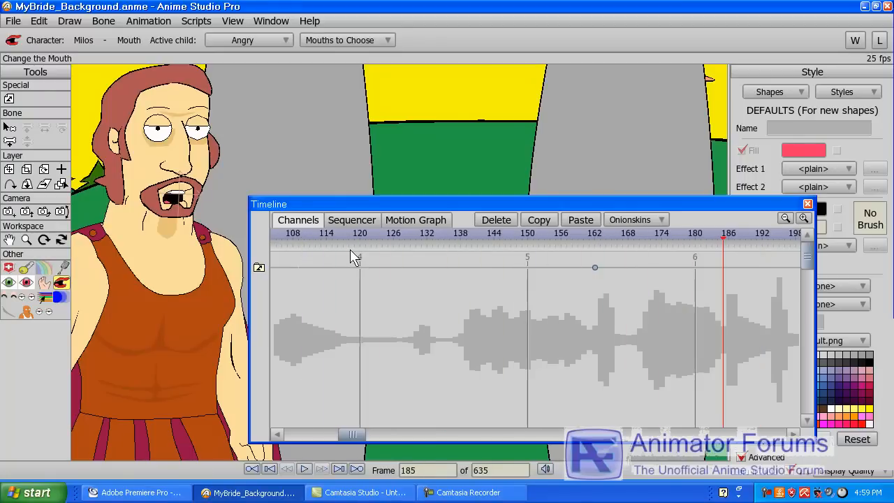
Stop the replay at frame 185 and look through the mouths available for the active child
{"action": "key", "text": "space"}
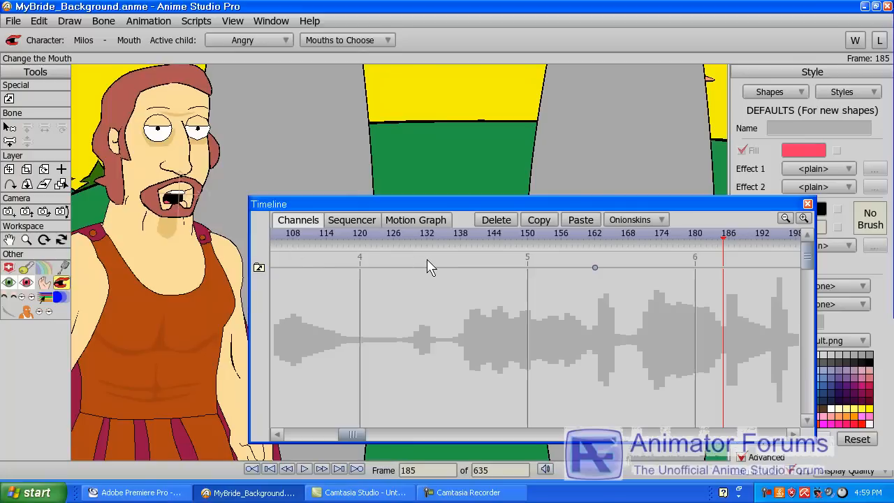
{"action": "left_click", "coordinate": [286, 40]}
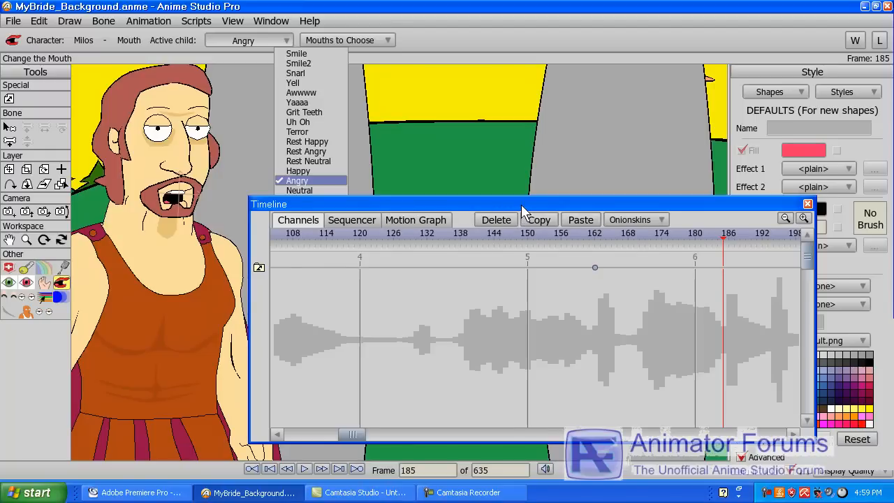
{"action": "left_click_drag", "start_coordinate": [523, 205], "coordinate": [589, 224]}
{"action": "left_click", "coordinate": [449, 61]}
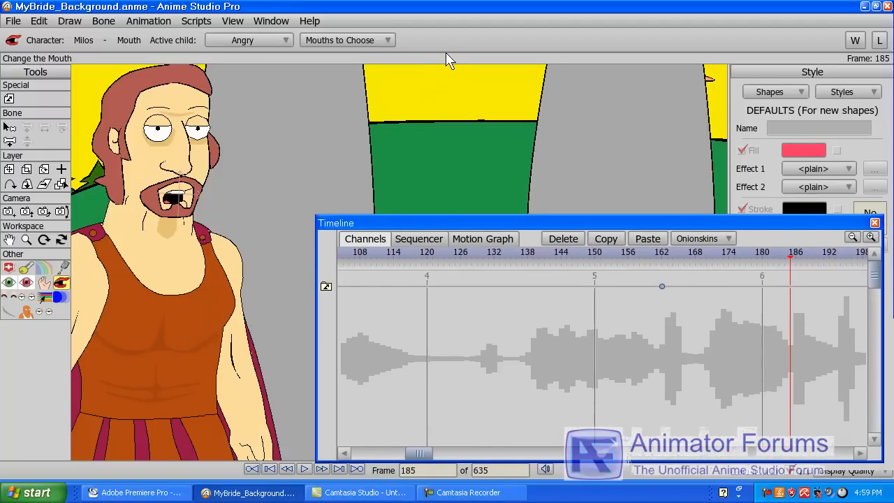
{"action": "left_click", "coordinate": [15, 22]}
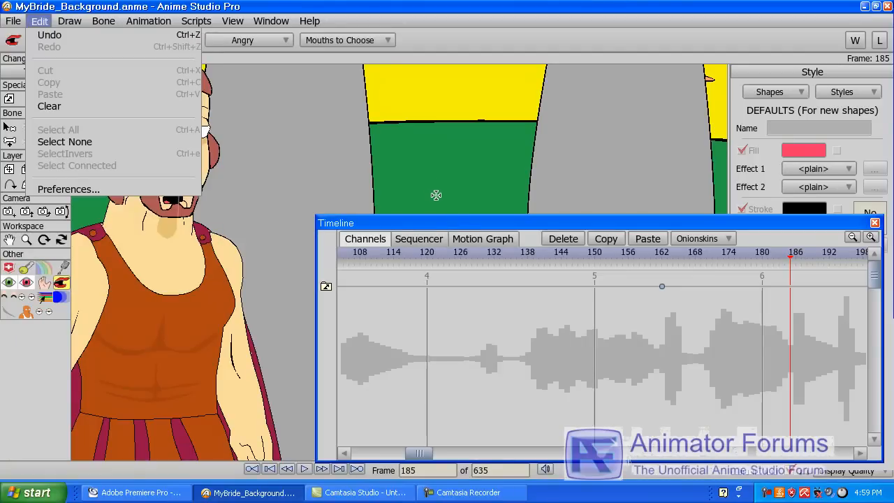
{"action": "left_click_drag", "start_coordinate": [455, 231], "coordinate": [481, 217]}
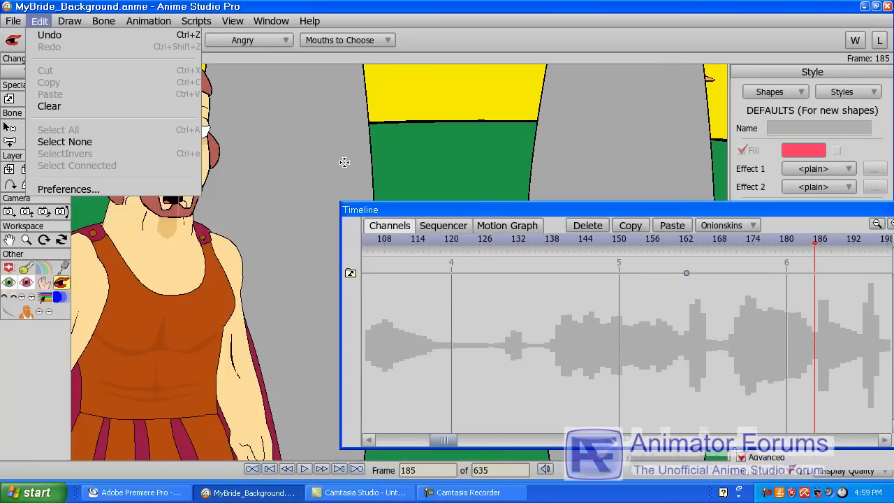
{"action": "left_click", "coordinate": [195, 258]}
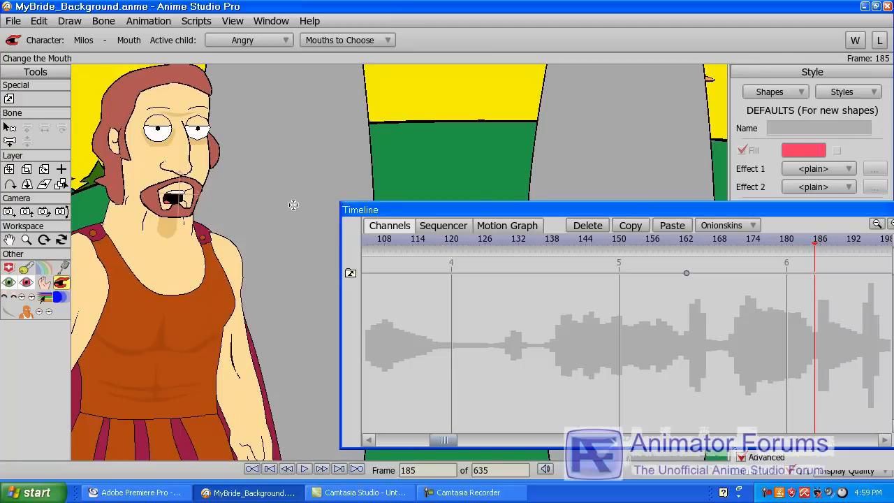
Switch to Milos's Bones layer, frame his whole figure and swing one forearm out horizontally in front of him at frame 185
{"action": "key", "text": "b"}
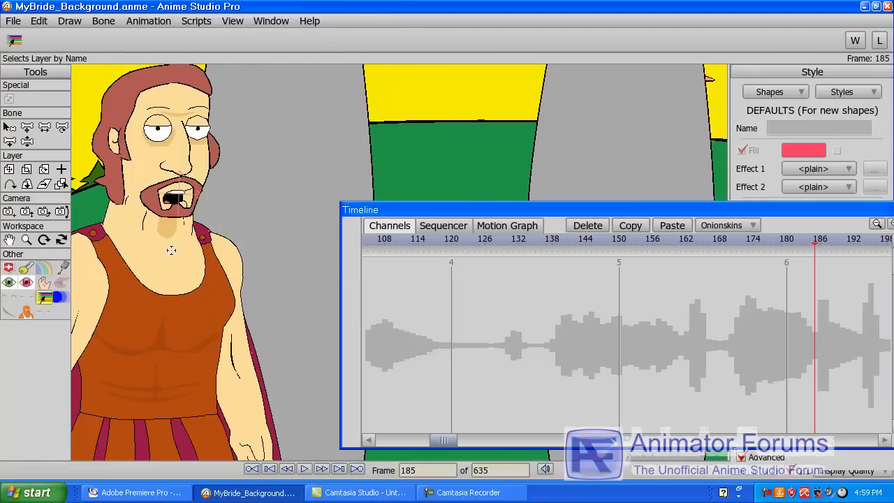
{"action": "left_click_drag", "start_coordinate": [679, 212], "coordinate": [893, 260]}
{"action": "left_click", "coordinate": [406, 327]}
{"action": "scroll", "coordinate": [406, 327], "scroll_direction": "down", "scroll_amount": 5}
{"action": "scroll", "coordinate": [406, 327], "scroll_direction": "up", "scroll_amount": 5}
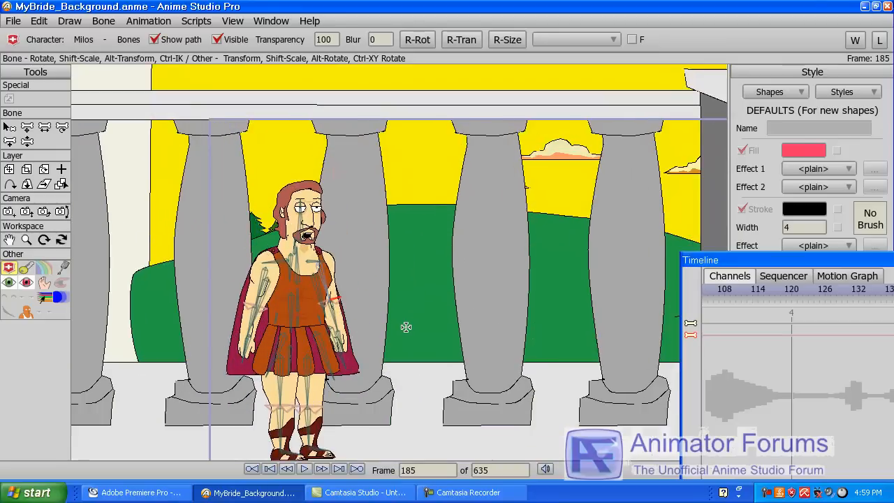
{"action": "left_click_drag", "start_coordinate": [391, 322], "coordinate": [375, 285]}
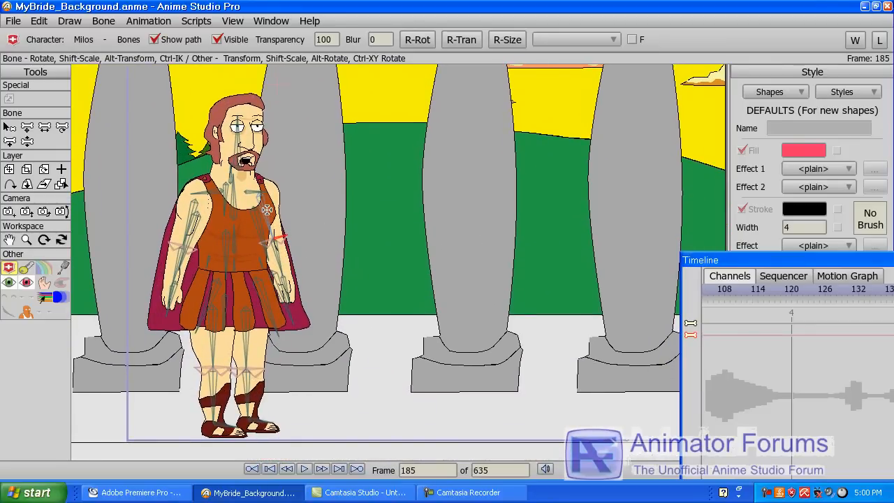
{"action": "left_click_drag", "start_coordinate": [271, 211], "coordinate": [358, 222]}
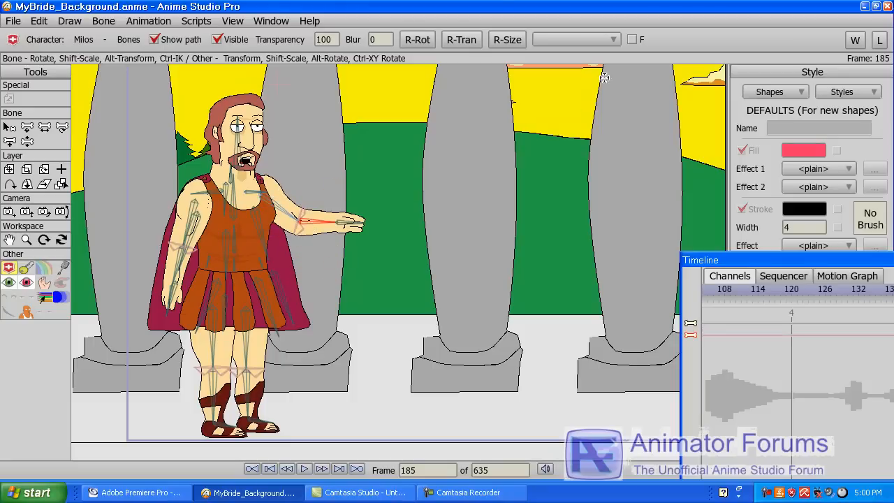
Apply the Kick DLeg action to Milos at frame 185 and scrub to frame 202 to preview the kick
{"action": "left_click", "coordinate": [614, 40]}
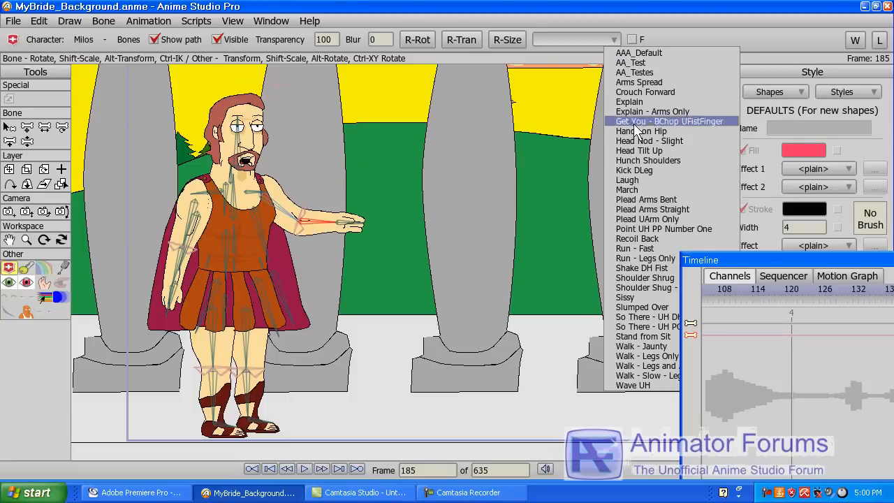
{"action": "left_click", "coordinate": [647, 170]}
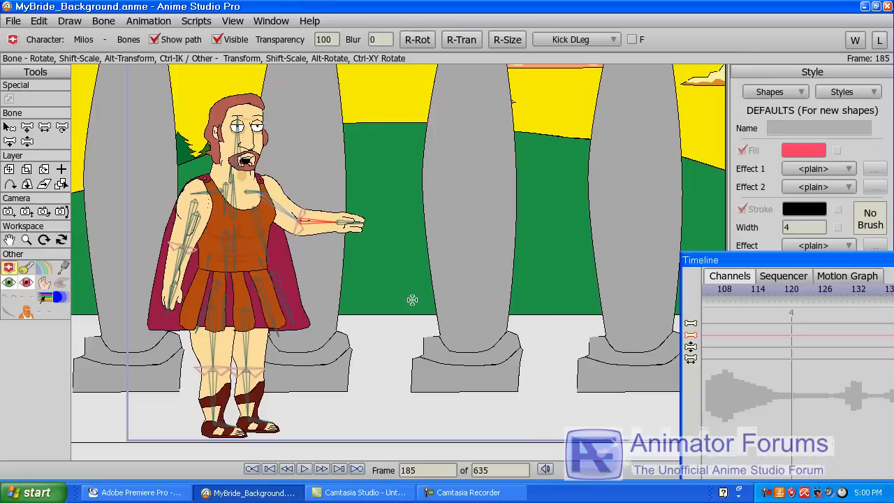
{"action": "left_click_drag", "start_coordinate": [730, 259], "coordinate": [381, 245]}
{"action": "left_click_drag", "start_coordinate": [811, 279], "coordinate": [856, 296]}
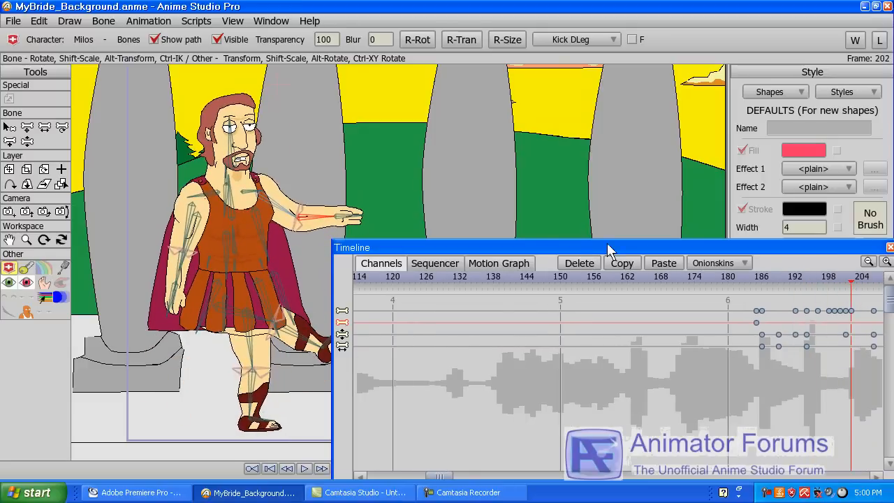
{"action": "left_click_drag", "start_coordinate": [563, 251], "coordinate": [645, 243]}
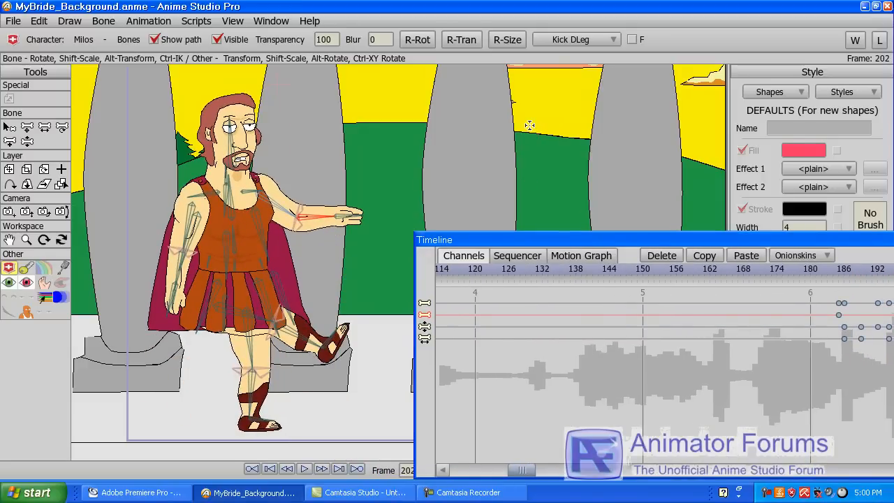
Look through the stored bone actions for Milos, such as the walks, and bring the Timeline back fully into view
{"action": "left_click", "coordinate": [613, 40]}
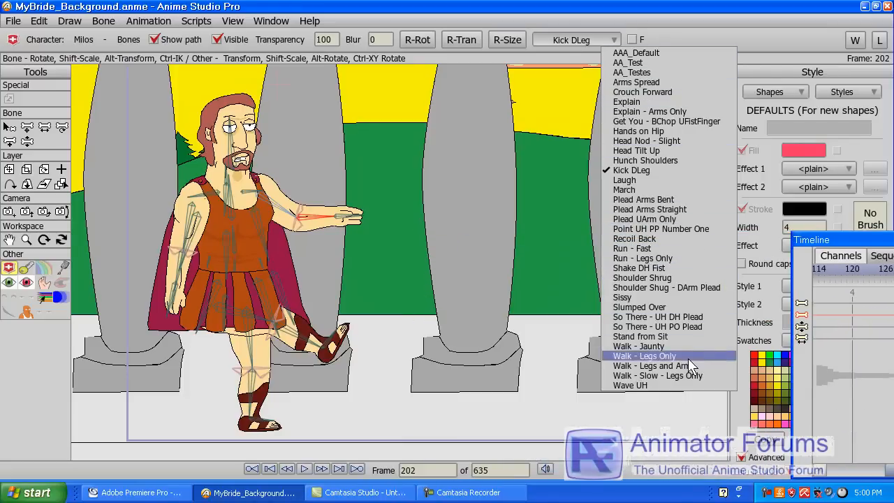
{"action": "left_click", "coordinate": [768, 38]}
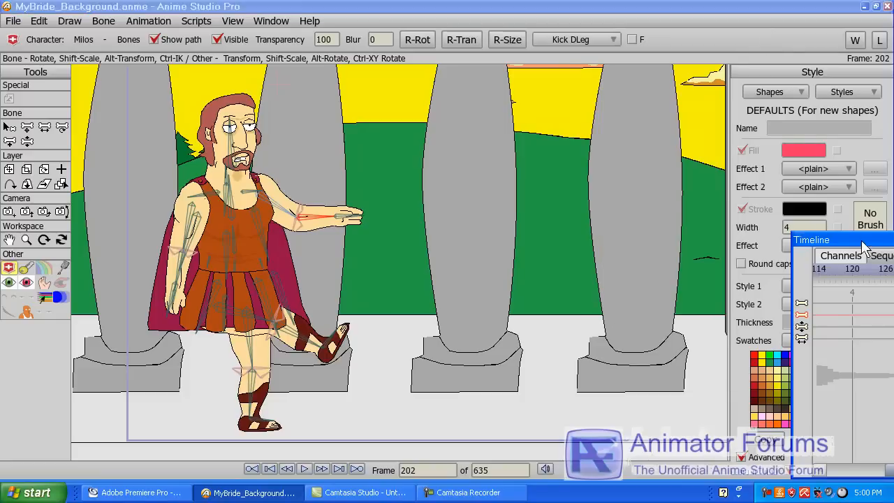
{"action": "left_click_drag", "start_coordinate": [862, 242], "coordinate": [560, 202]}
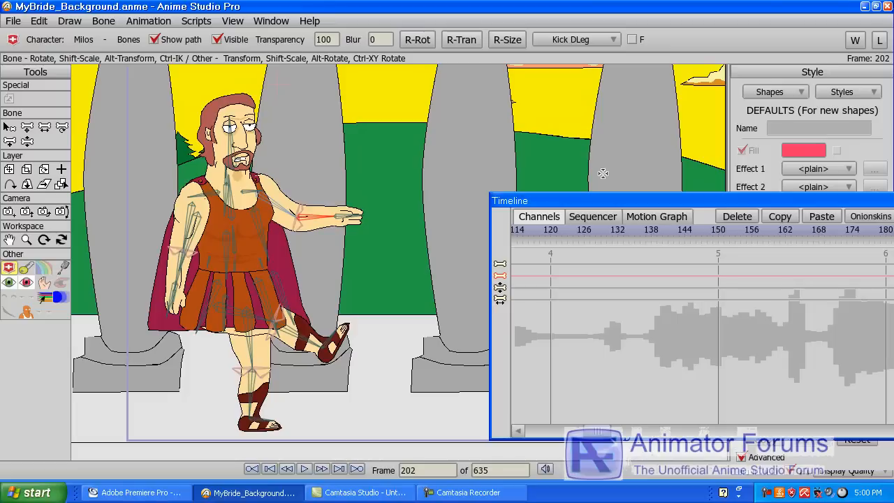
{"action": "left_click_drag", "start_coordinate": [633, 204], "coordinate": [419, 210]}
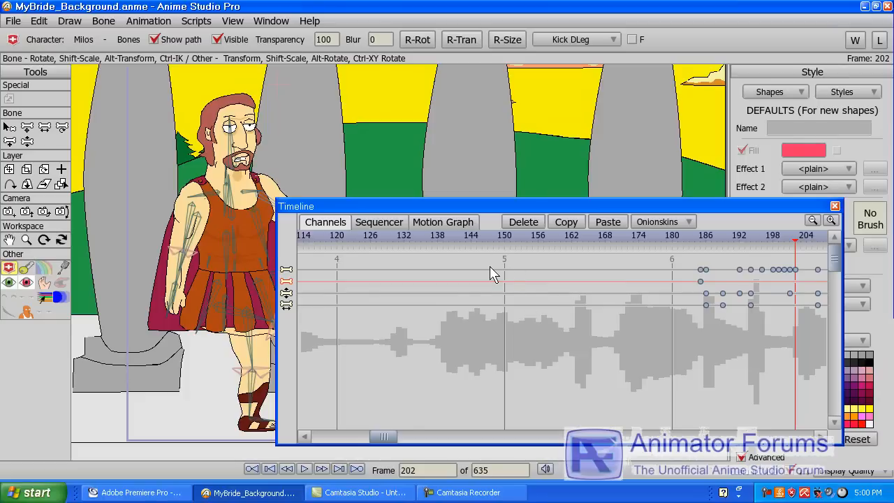
{"action": "left_click_drag", "start_coordinate": [408, 206], "coordinate": [419, 203]}
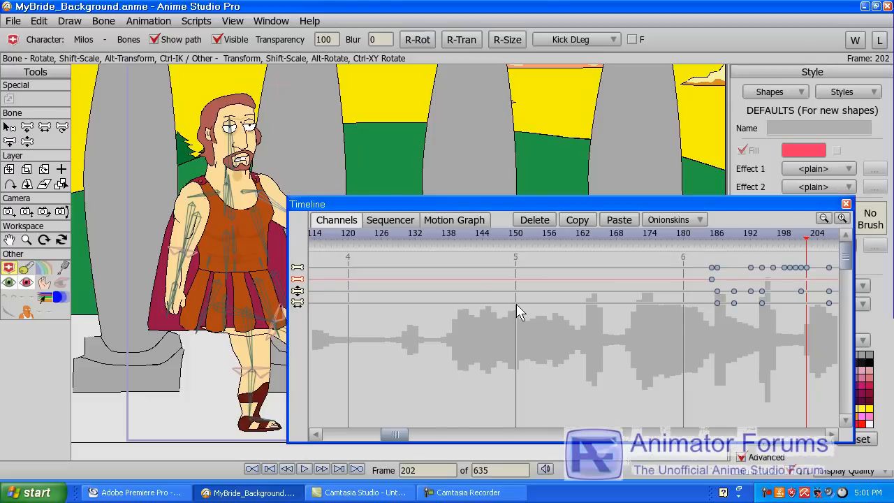
Open MyBrideFinal.anme from drive D: without saving the changes to the current document
{"action": "left_click", "coordinate": [14, 22]}
{"action": "mouse_move", "coordinate": [21, 59]}
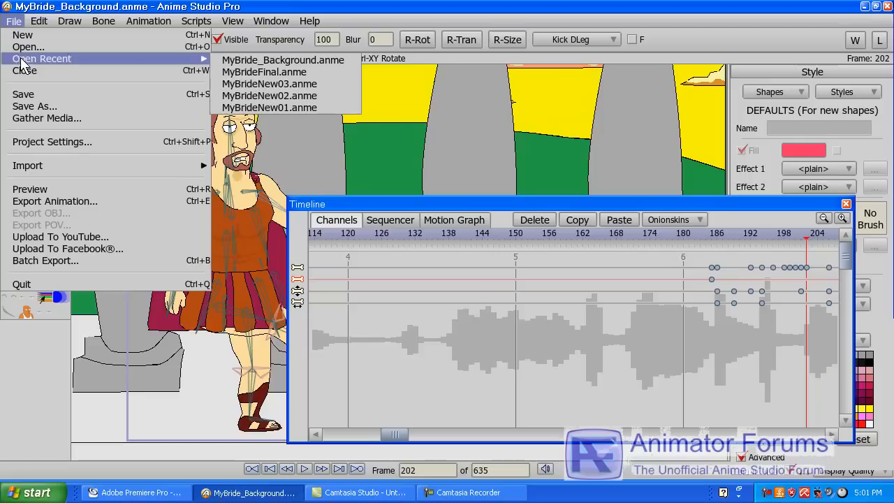
{"action": "left_click", "coordinate": [25, 61]}
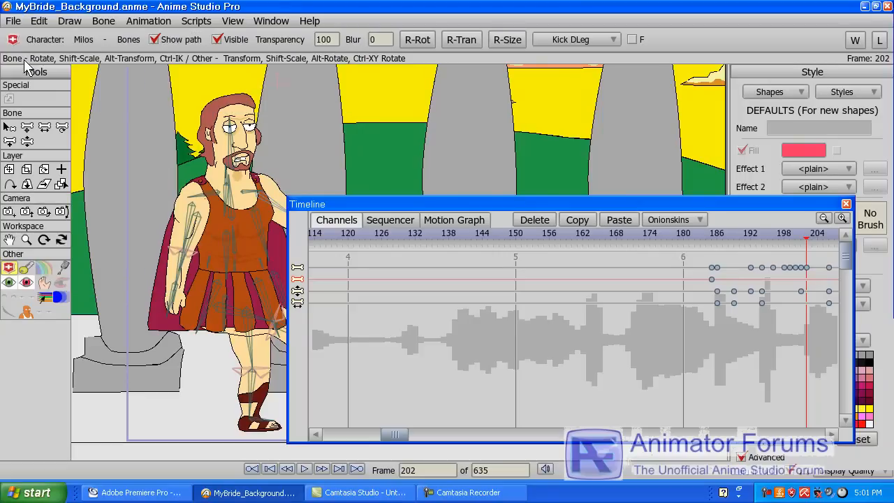
{"action": "left_click", "coordinate": [14, 21]}
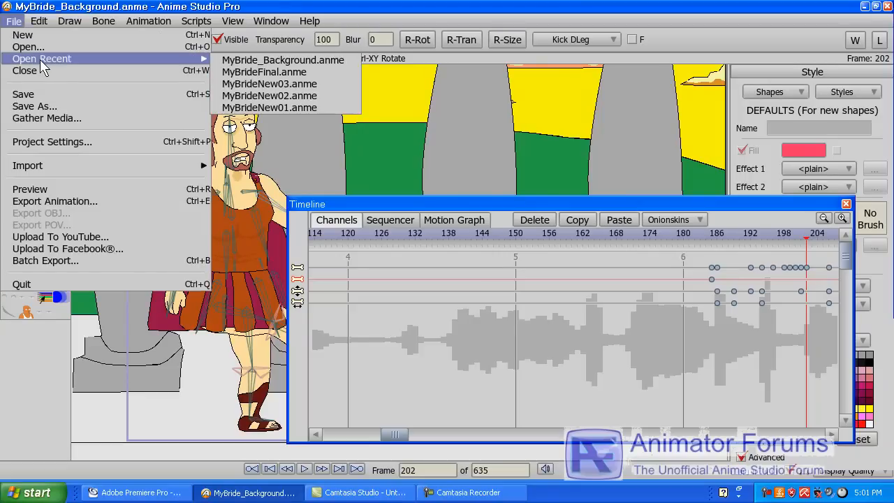
{"action": "left_click", "coordinate": [28, 47]}
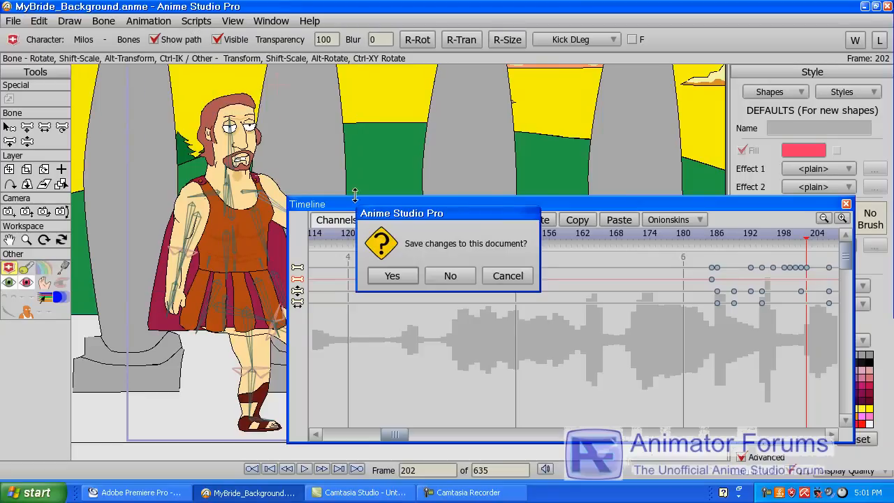
{"action": "left_click", "coordinate": [450, 276]}
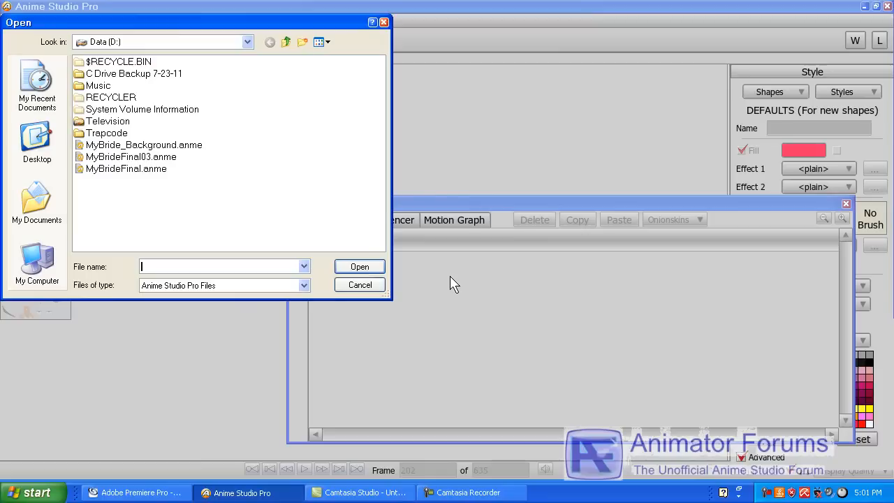
{"action": "double_click", "coordinate": [160, 169]}
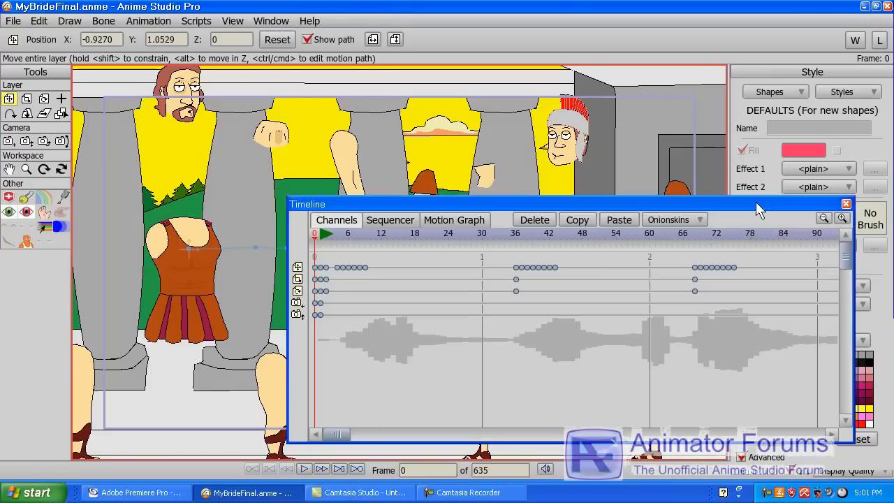
Clear the Timeline from the scene, play the final animation from the start and stop it at frame 246
{"action": "left_click_drag", "start_coordinate": [757, 203], "coordinate": [893, 328]}
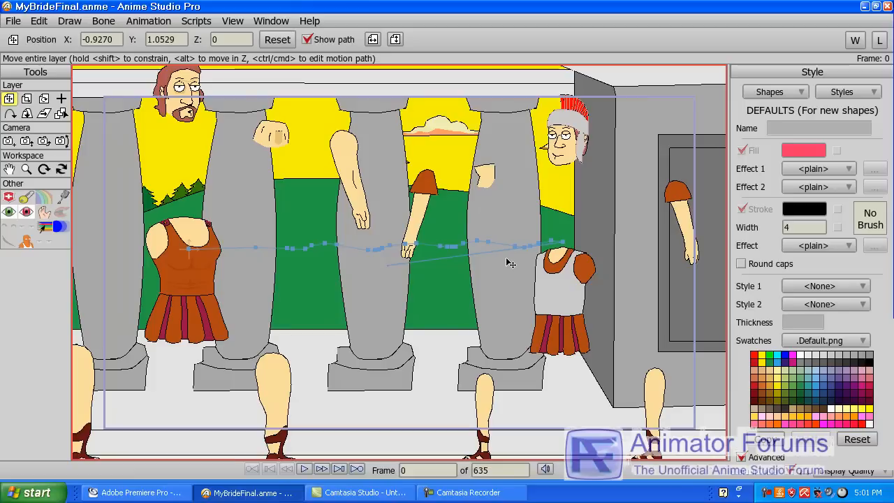
{"action": "key", "text": "space"}
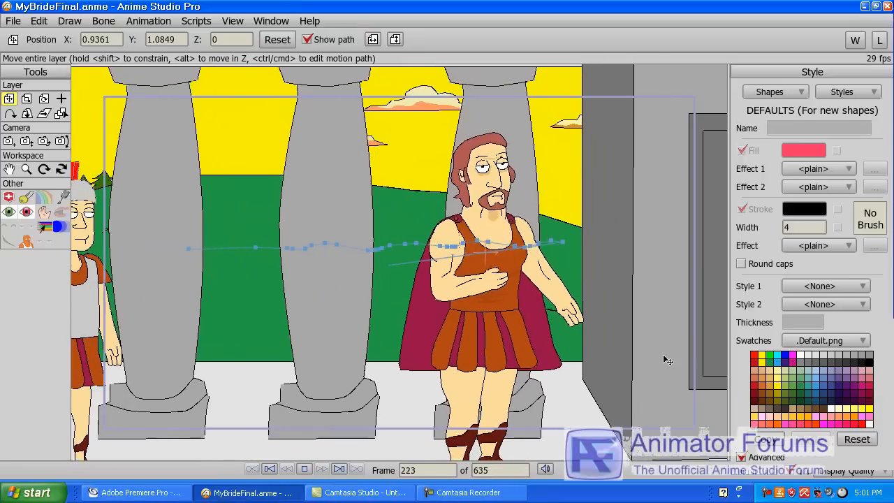
{"action": "key", "text": "space"}
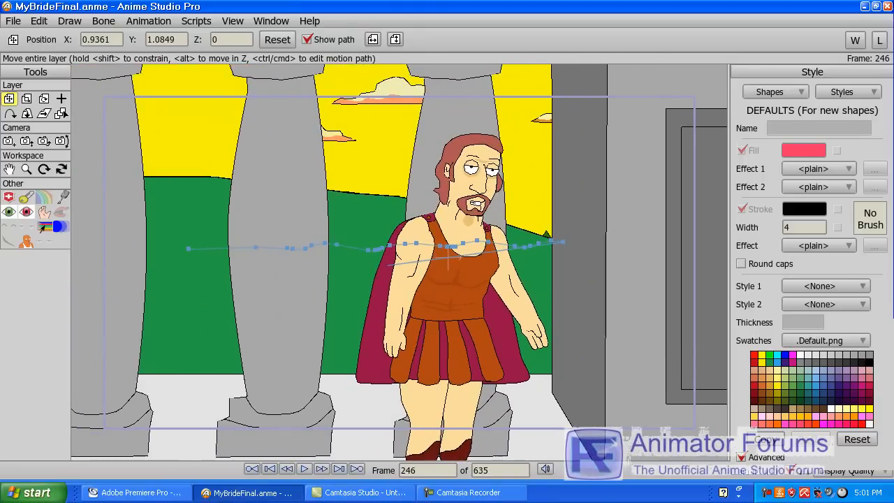
Scrub ahead through the final animation to frame 366, keeping both Milos and the Timeline in view
{"action": "left_click_drag", "start_coordinate": [893, 271], "coordinate": [277, 193]}
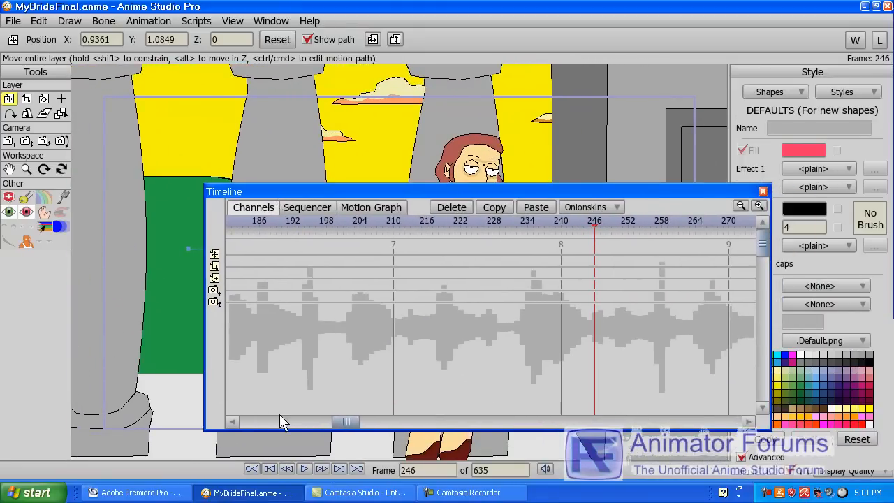
{"action": "left_click_drag", "start_coordinate": [342, 424], "coordinate": [357, 426]}
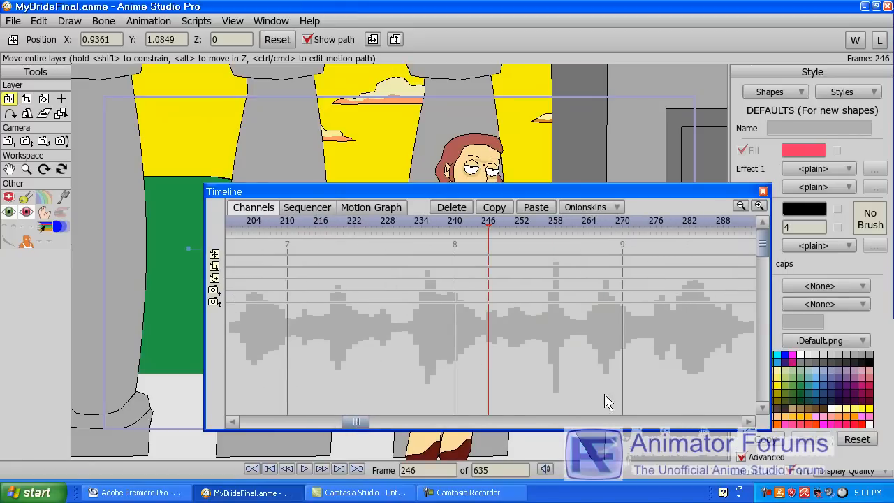
{"action": "left_click_drag", "start_coordinate": [407, 193], "coordinate": [561, 201]}
{"action": "left_click_drag", "start_coordinate": [515, 425], "coordinate": [455, 432]}
{"action": "left_click_drag", "start_coordinate": [550, 238], "coordinate": [710, 237]}
{"action": "left_click_drag", "start_coordinate": [458, 435], "coordinate": [575, 412]}
{"action": "mouse_move", "coordinate": [576, 237]}
{"action": "left_mouse_down"}
{"action": "mouse_move", "coordinate": [598, 232]}
{"action": "mouse_move", "coordinate": [591, 241]}
{"action": "left_mouse_up"}
{"action": "left_click_drag", "start_coordinate": [581, 199], "coordinate": [745, 82]}
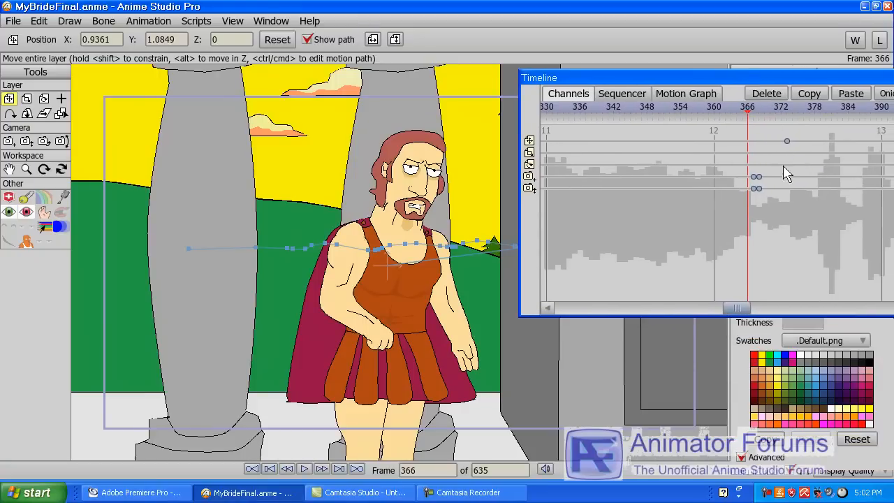
Examine the camera cut by moving to frame 369 and back to 368, viewing the whole scene and its camera keys
{"action": "left_click", "coordinate": [754, 107]}
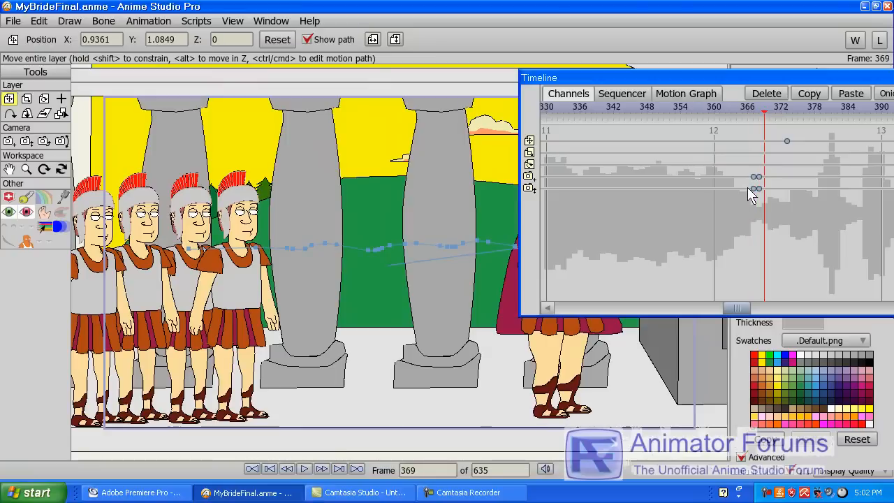
{"action": "key", "text": "Left"}
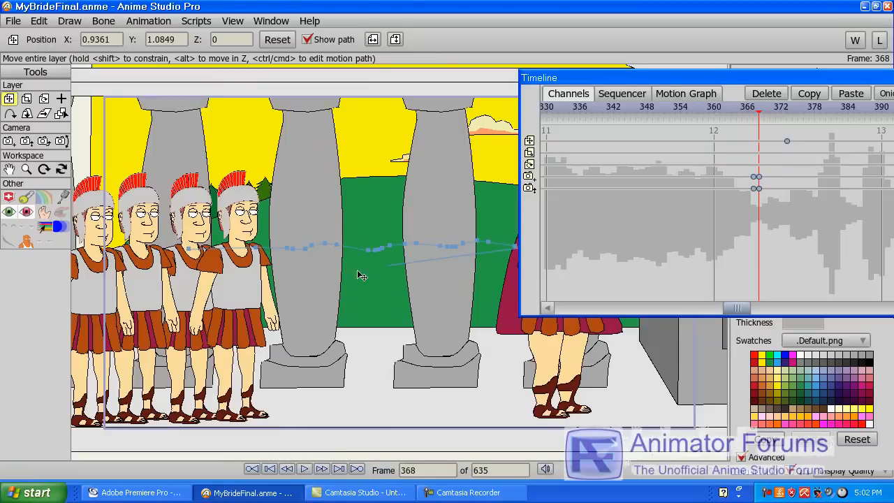
{"action": "left_click_drag", "start_coordinate": [650, 81], "coordinate": [858, 102]}
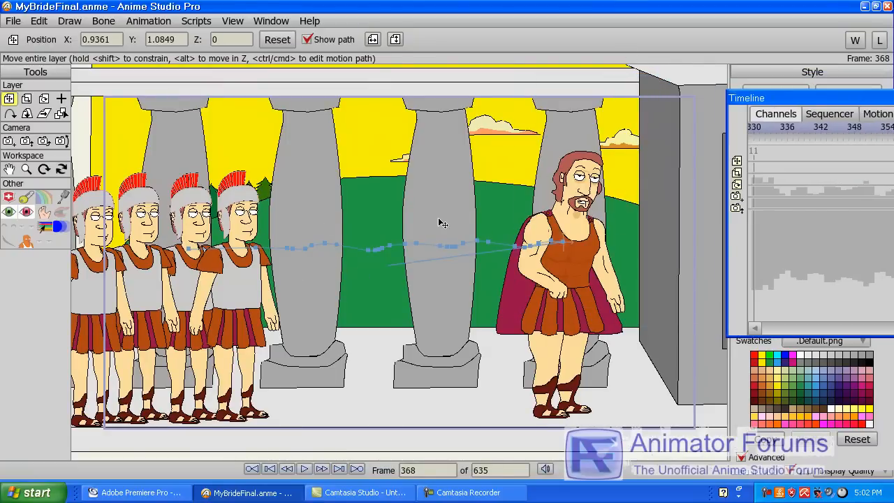
{"action": "left_click_drag", "start_coordinate": [809, 105], "coordinate": [382, 202]}
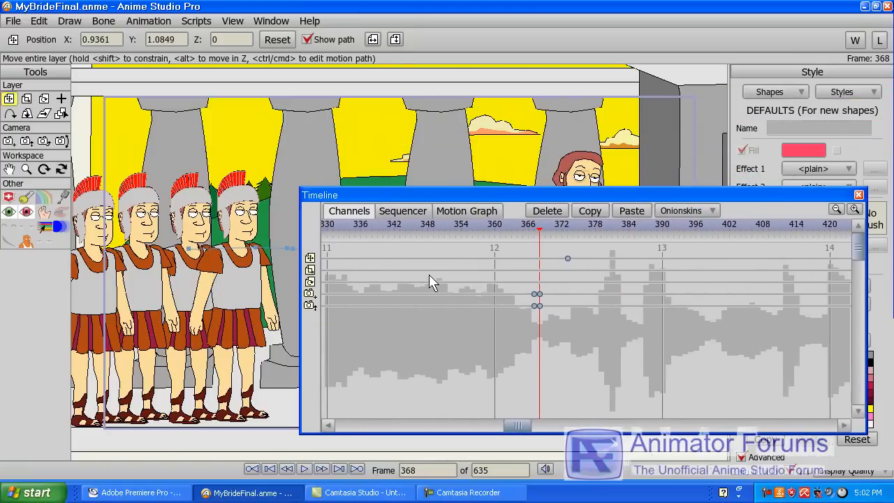
Move to frame 615 near the end of the animation and arrange the Timeline so Milos stays in view
{"action": "left_click_drag", "start_coordinate": [463, 198], "coordinate": [455, 226]}
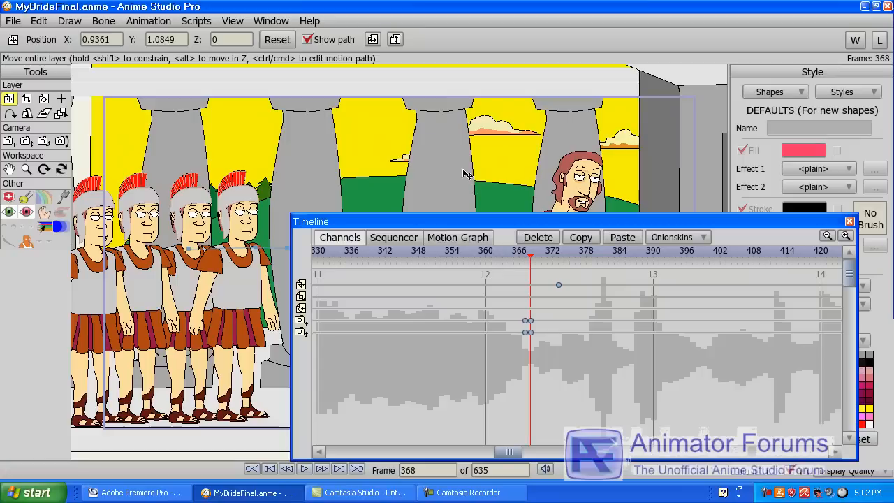
{"action": "left_click_drag", "start_coordinate": [506, 453], "coordinate": [649, 461]}
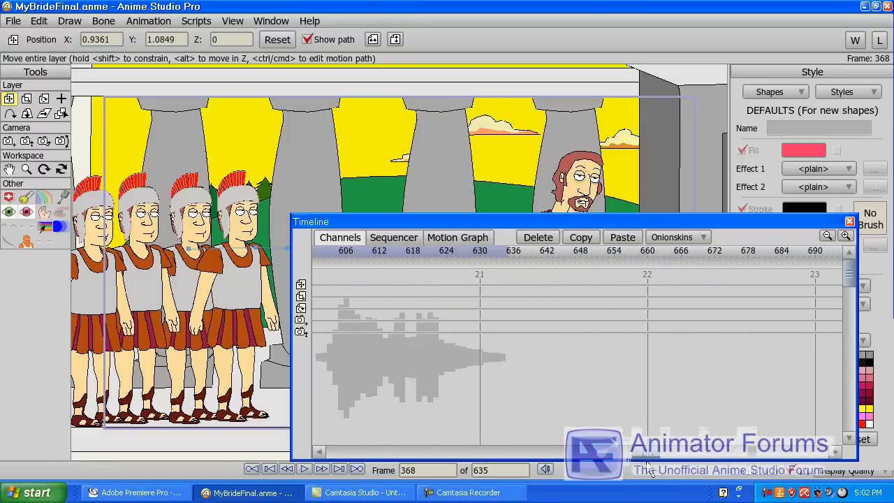
{"action": "left_click", "coordinate": [397, 256]}
{"action": "left_click_drag", "start_coordinate": [463, 218], "coordinate": [504, 219]}
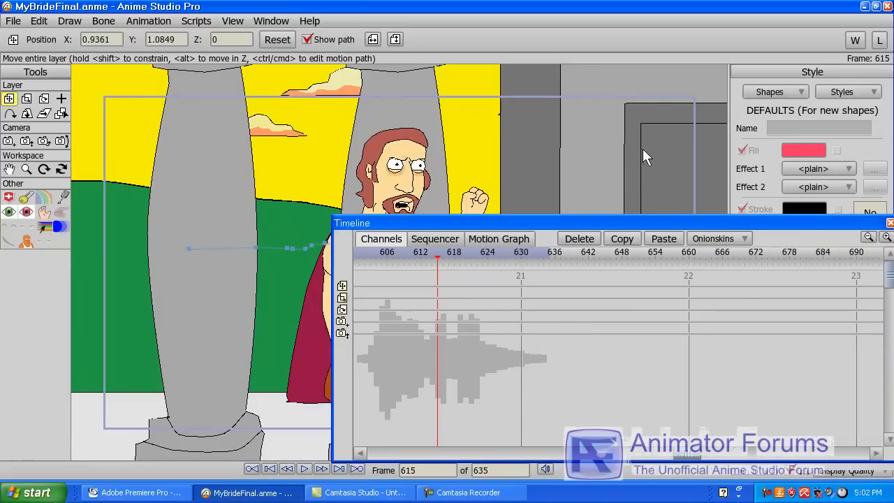
{"action": "left_click_drag", "start_coordinate": [618, 221], "coordinate": [759, 151]}
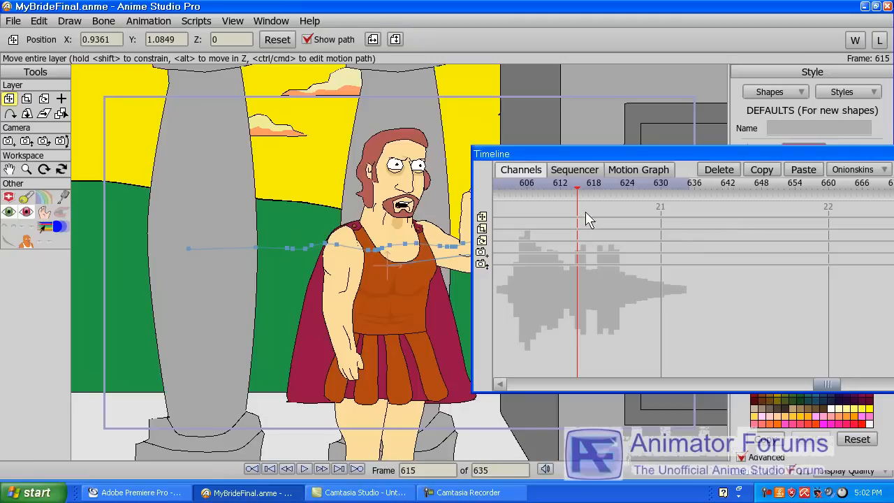
{"action": "left_click_drag", "start_coordinate": [616, 163], "coordinate": [595, 116]}
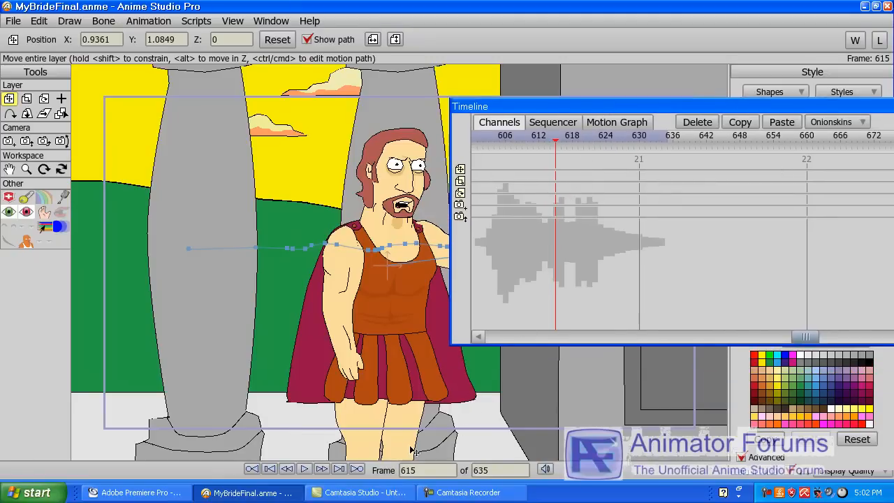
Play the final animation briefly from its start, stop it, and move to frame 634 at the scene's end
{"action": "left_click", "coordinate": [309, 471]}
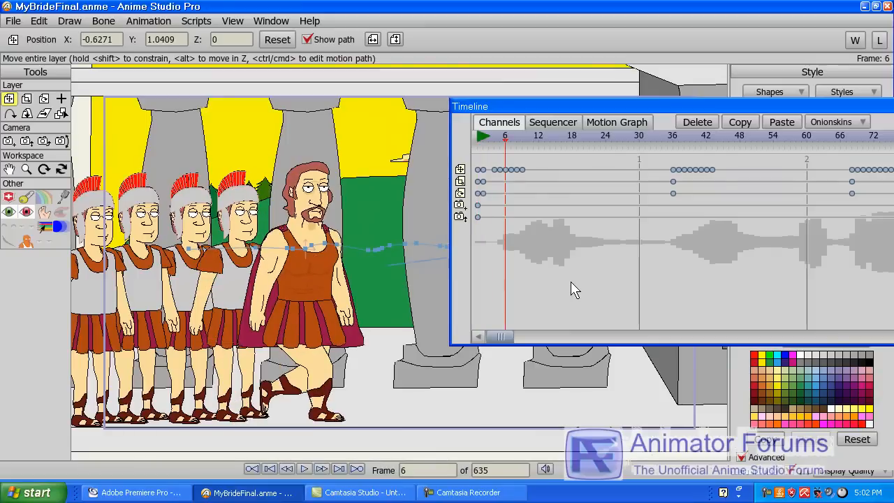
{"action": "left_click", "coordinate": [347, 470]}
{"action": "left_click", "coordinate": [846, 138]}
{"action": "left_click_drag", "start_coordinate": [866, 133], "coordinate": [893, 134]}
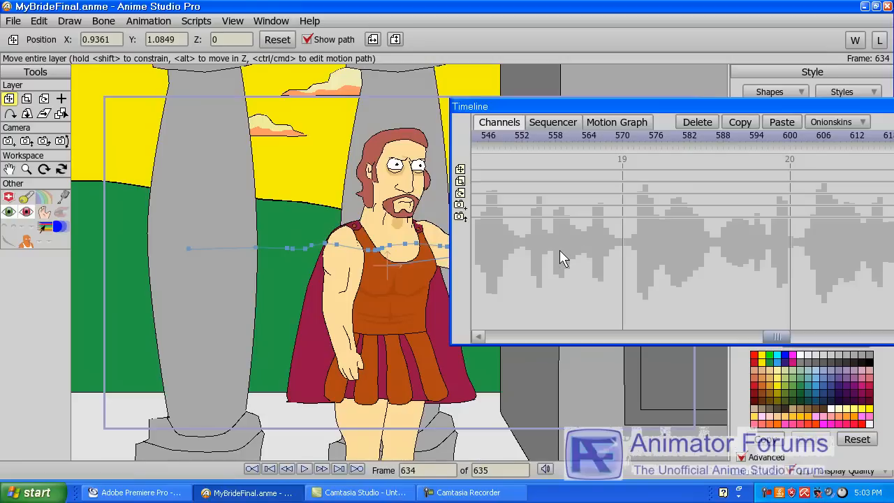
{"action": "left_click_drag", "start_coordinate": [729, 105], "coordinate": [790, 110]}
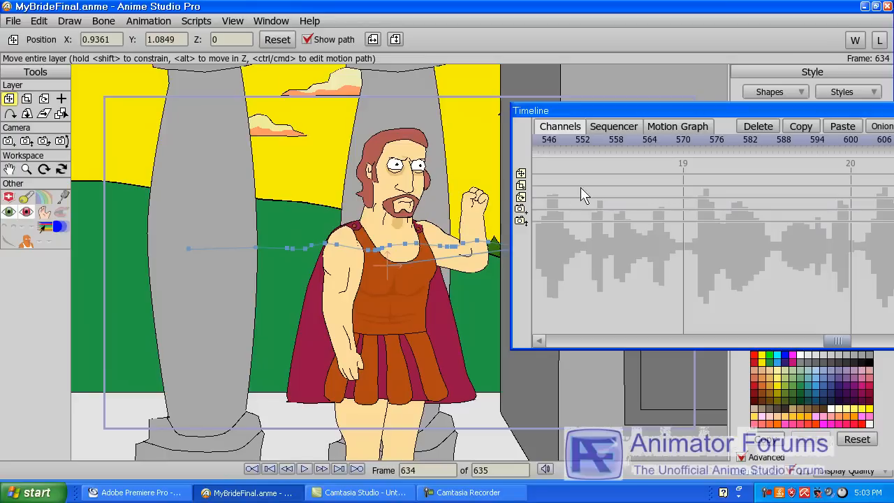
{"action": "left_click_drag", "start_coordinate": [650, 107], "coordinate": [675, 113]}
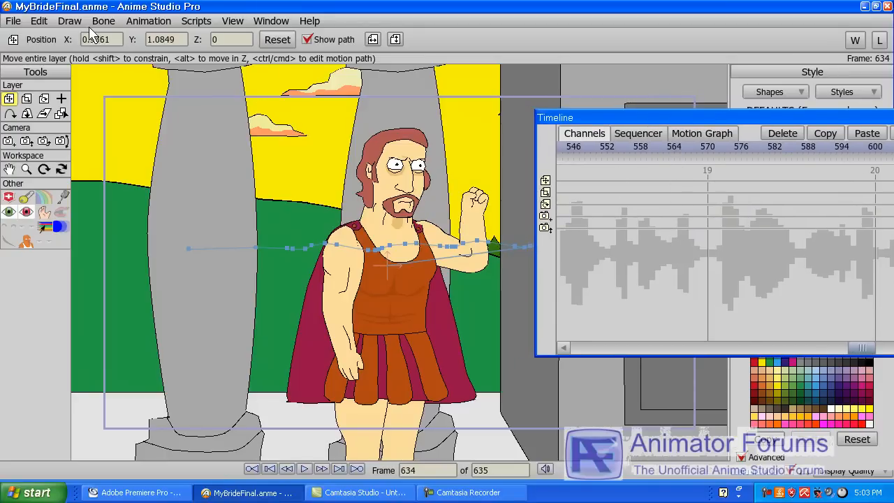
{"action": "left_click", "coordinate": [143, 22]}
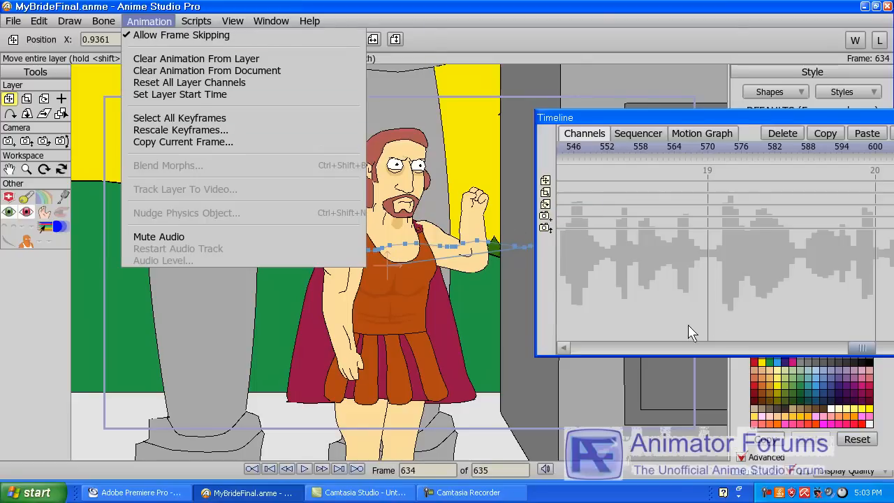
{"action": "left_click", "coordinate": [559, 329]}
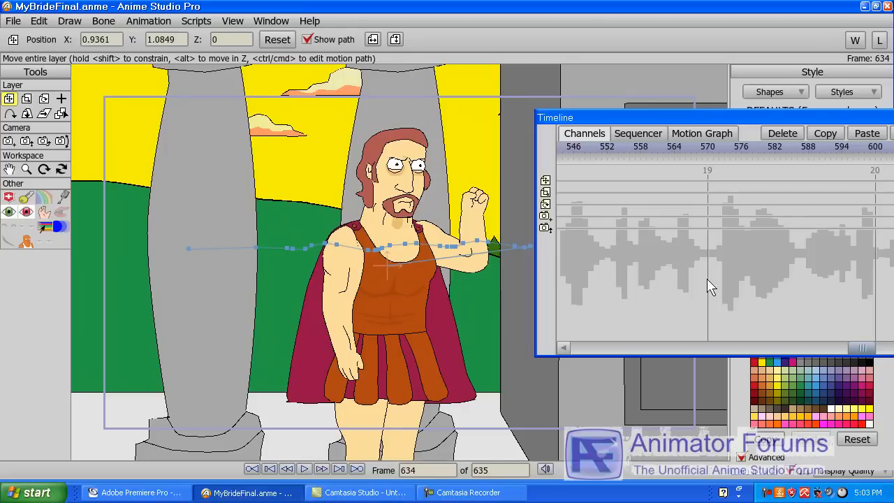
{"action": "left_click_drag", "start_coordinate": [863, 353], "coordinate": [884, 334]}
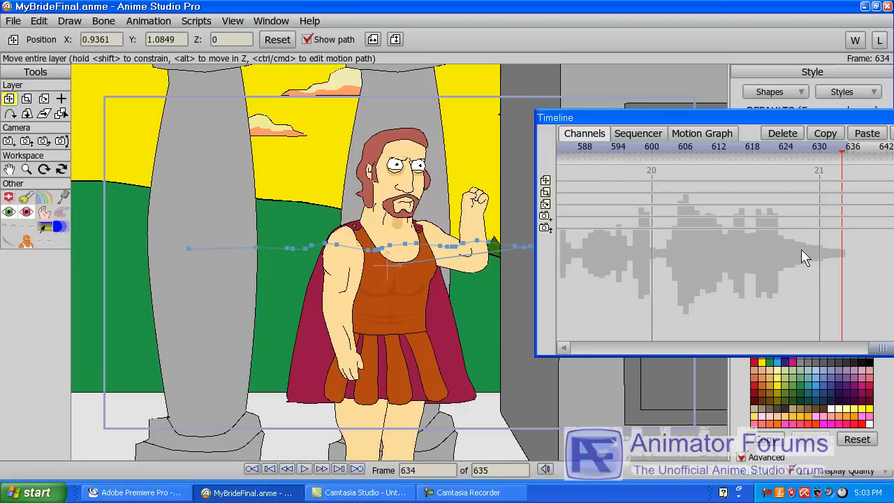
{"action": "left_click", "coordinate": [200, 22]}
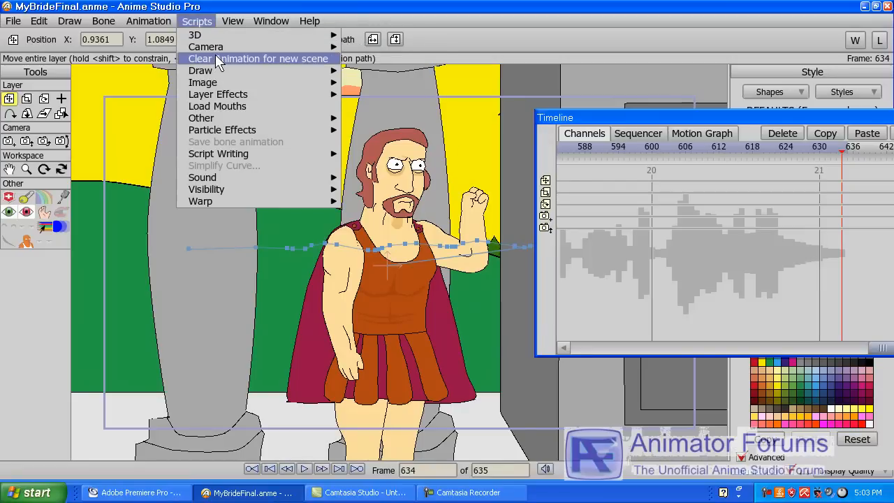
{"action": "left_click", "coordinate": [478, 33]}
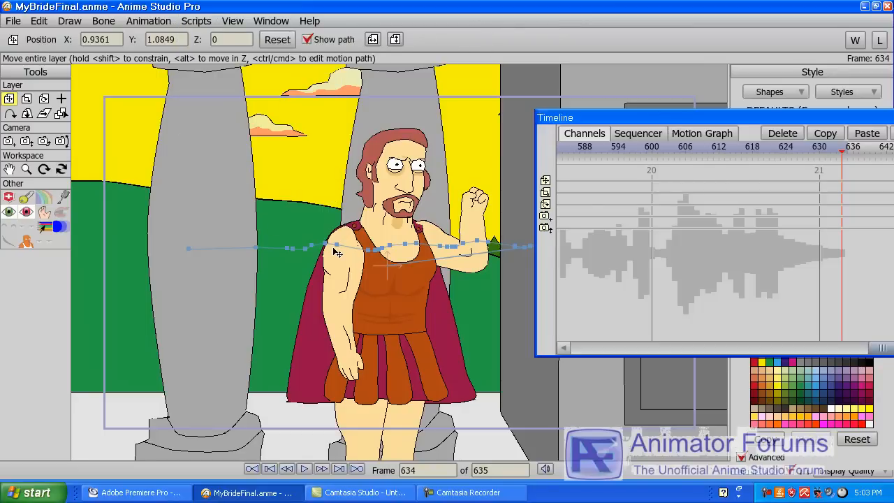
Activate the character tool with Milos selected and run the Clear Animation for new scene script at frame 634
{"action": "key", "text": "c"}
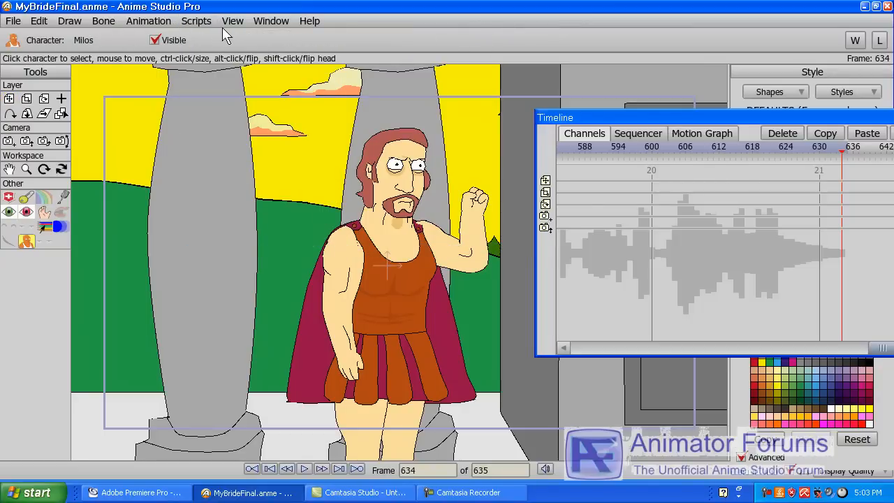
{"action": "left_click", "coordinate": [200, 23]}
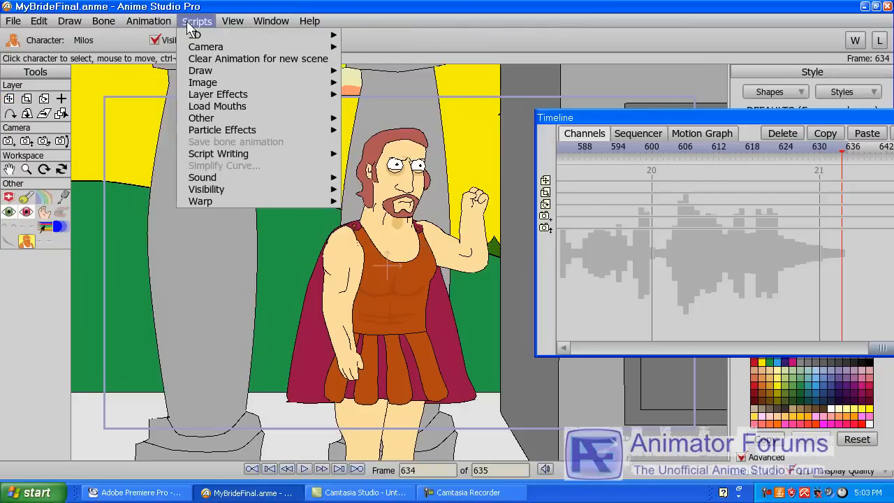
{"action": "left_click", "coordinate": [209, 60]}
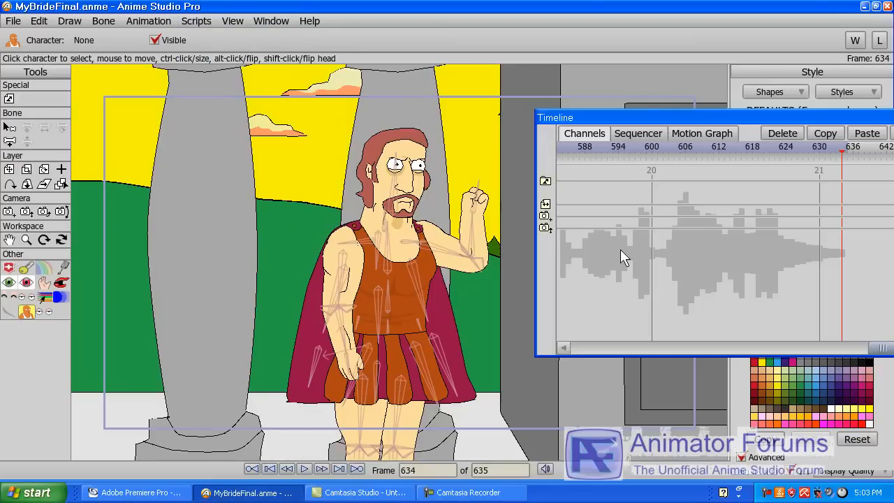
Play the cleared scene from the start, stop it at frame 93 and hide the Timeline
{"action": "left_click_drag", "start_coordinate": [881, 350], "coordinate": [579, 321]}
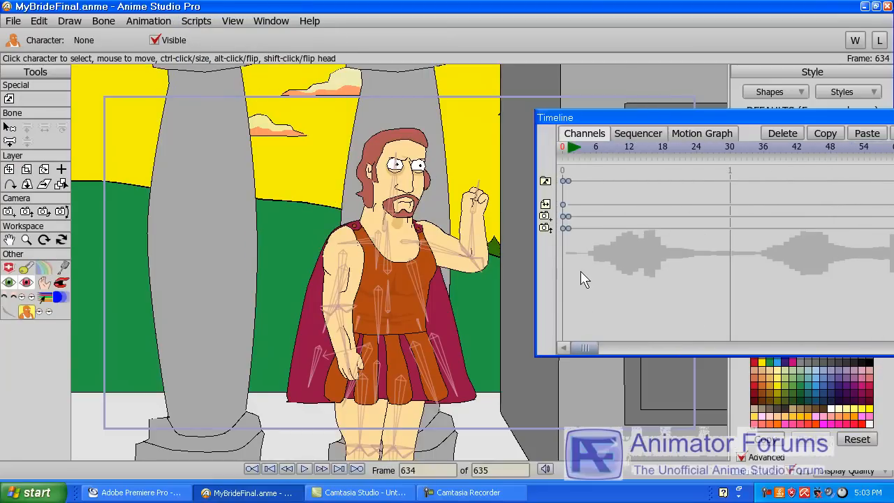
{"action": "key", "text": "space"}
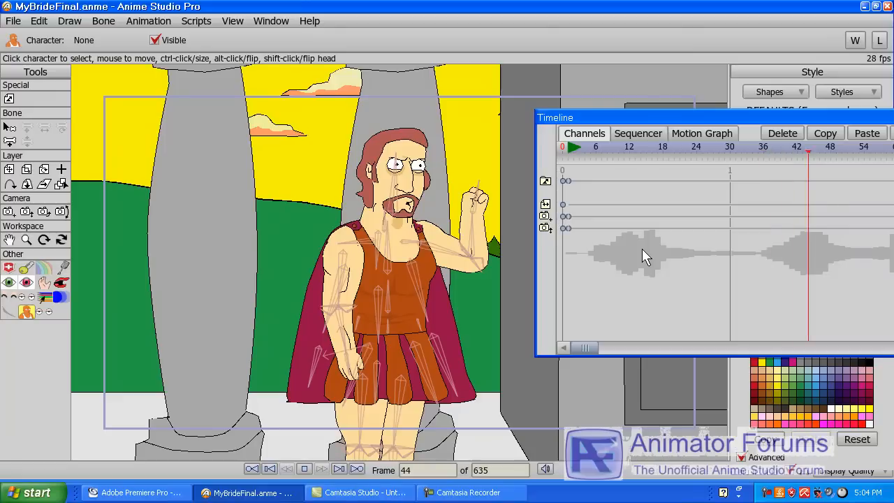
{"action": "key", "text": "space"}
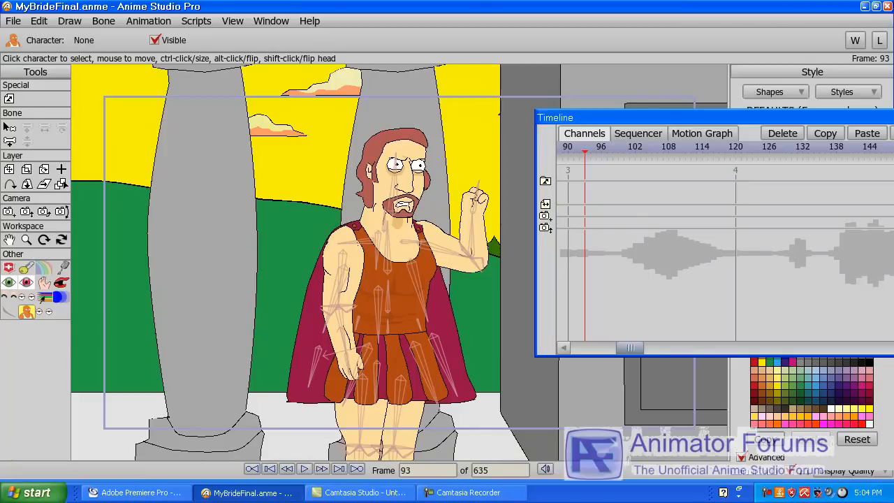
{"action": "key", "text": "ctrl+["}
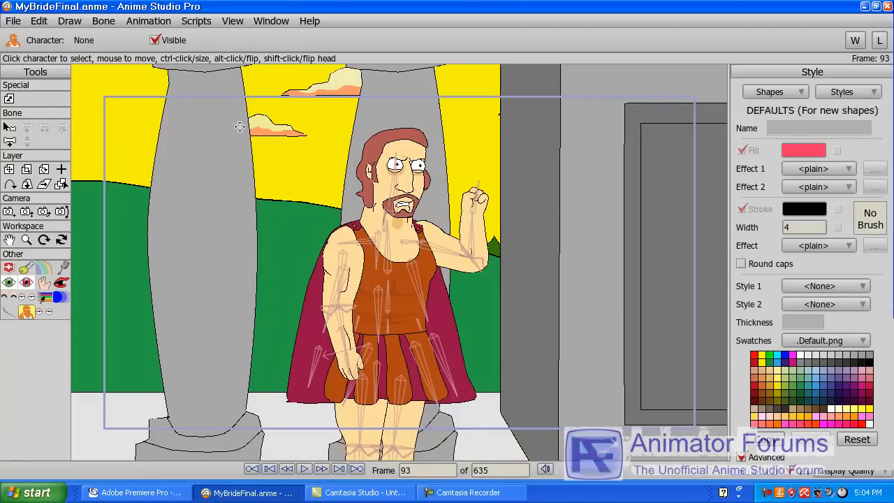
Go to frame 1, select Milos and load his mouth animation from MyBride03.dat with the Load Mouths script
{"action": "key", "text": "shift+Left"}
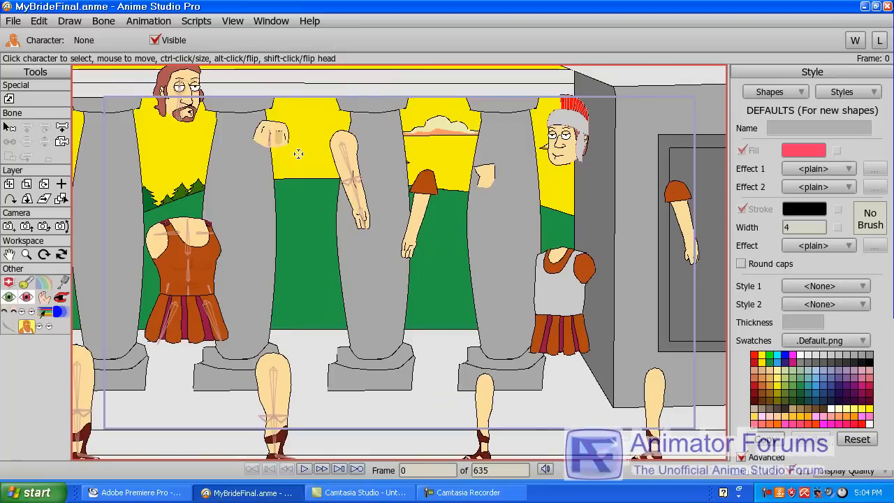
{"action": "key", "text": "ctrl+Right"}
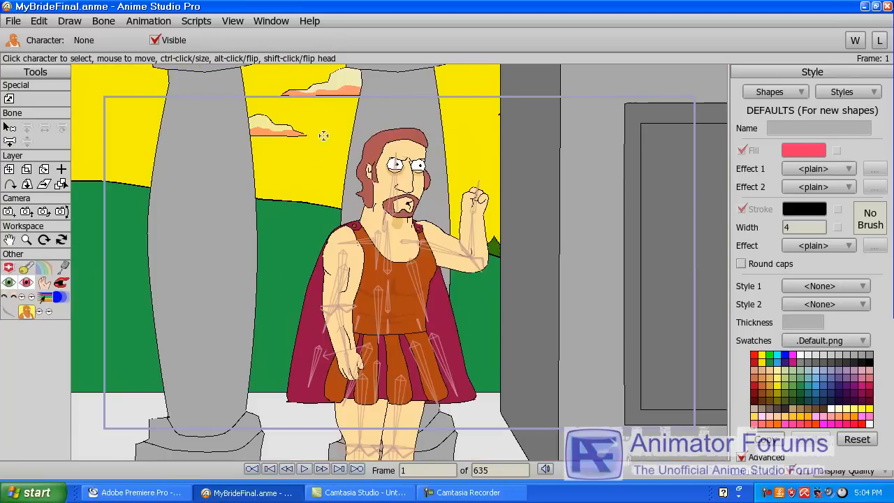
{"action": "left_click", "coordinate": [343, 262]}
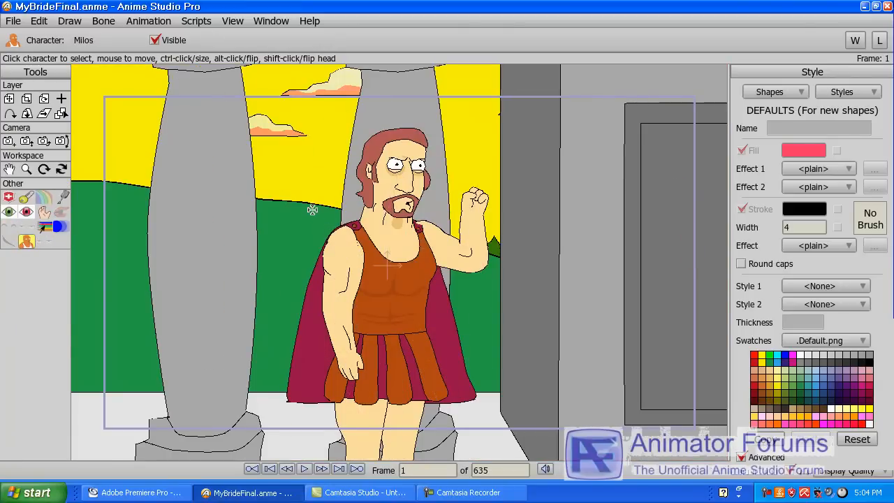
{"action": "left_click", "coordinate": [198, 21]}
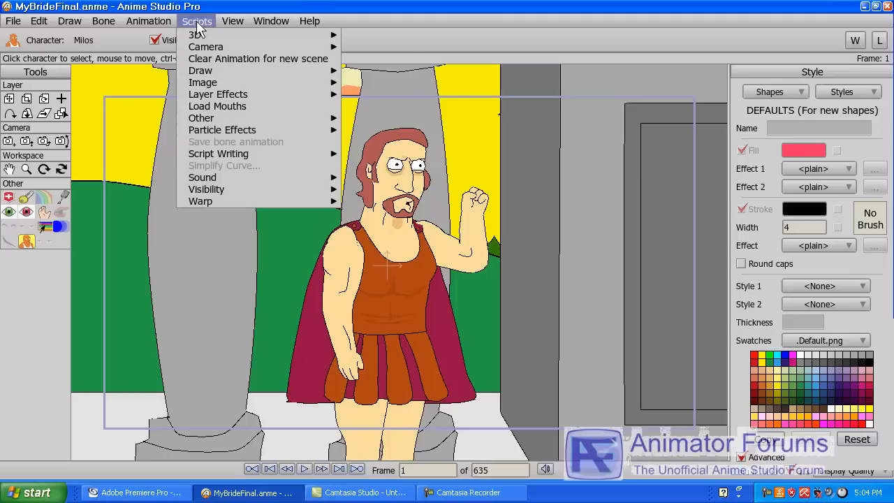
{"action": "left_click", "coordinate": [228, 106]}
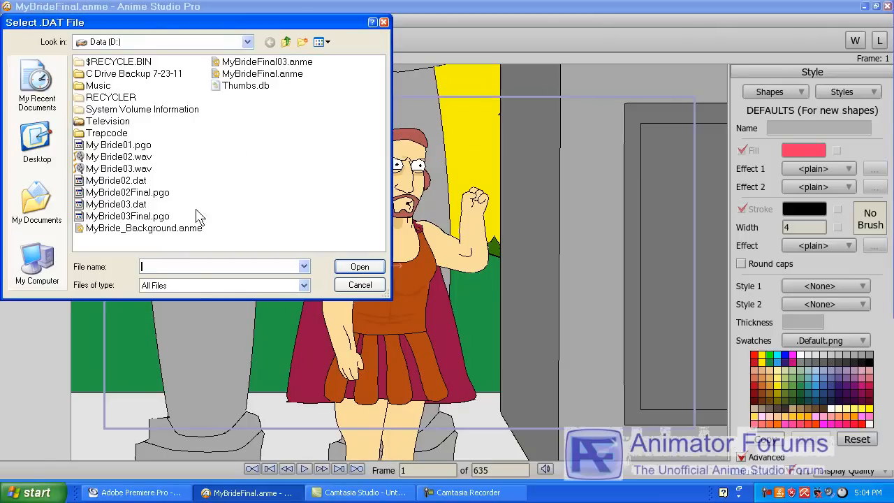
{"action": "double_click", "coordinate": [144, 205]}
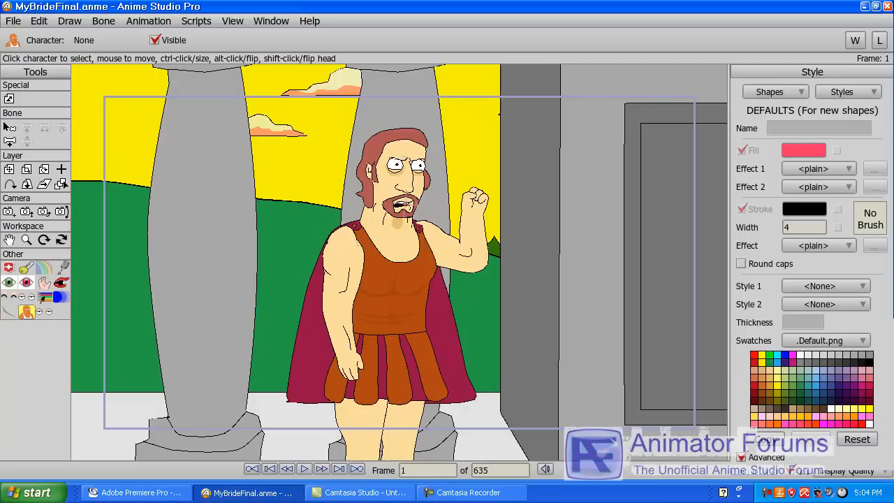
Delete the My Bride02.wav audio layer from the scene
{"action": "key", "text": "ctrl+l"}
{"action": "left_click", "coordinate": [671, 197]}
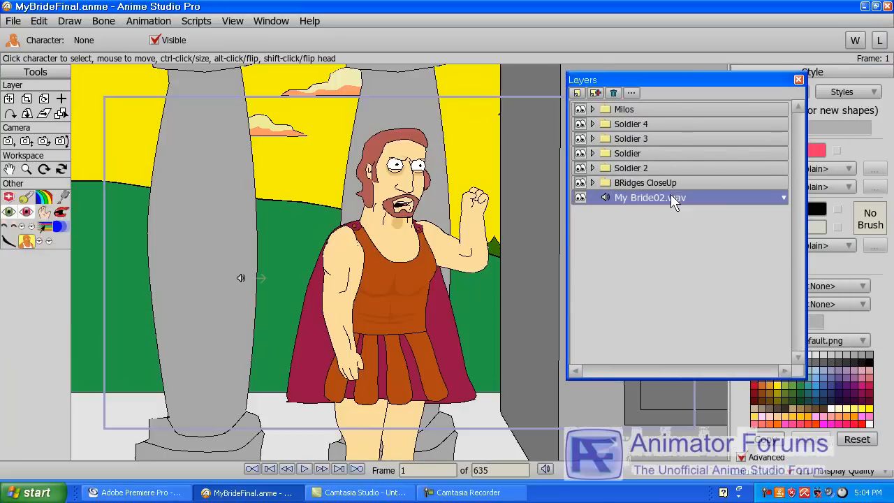
{"action": "left_click", "coordinate": [615, 92]}
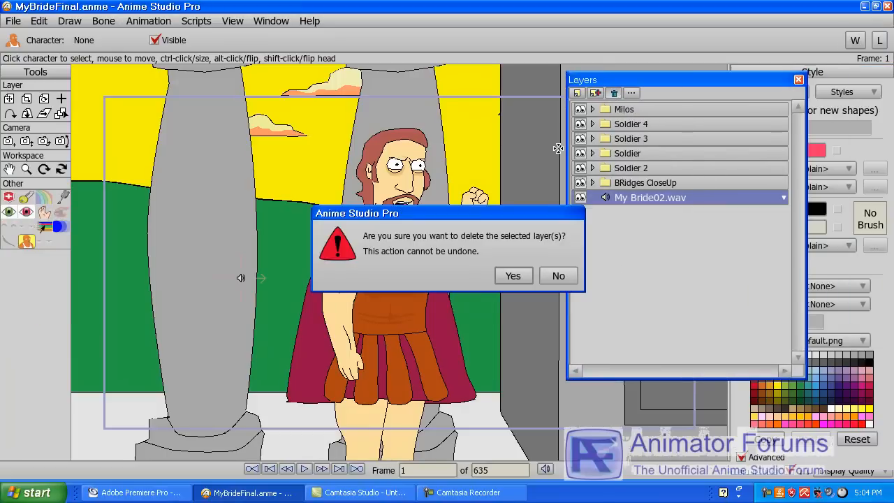
{"action": "left_click", "coordinate": [508, 273]}
Add My Bride03.wav from drive D: as a new audio layer and close the layer list
{"action": "left_click", "coordinate": [577, 93]}
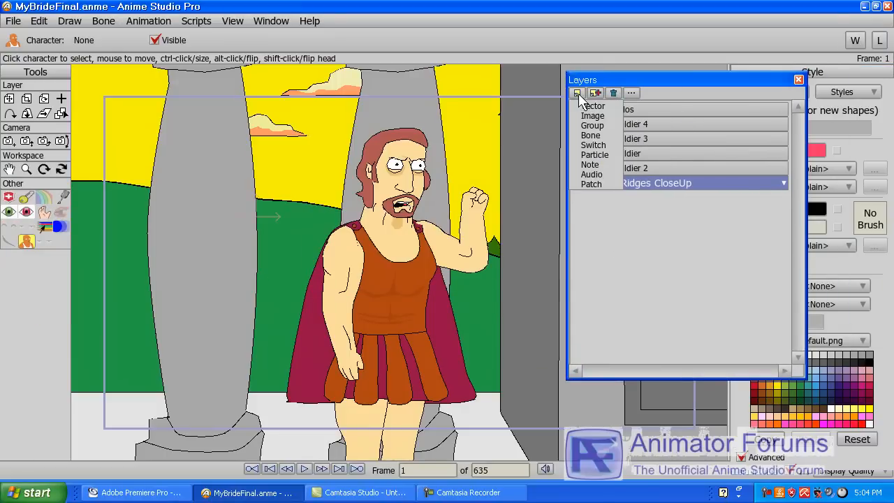
{"action": "left_click", "coordinate": [606, 174]}
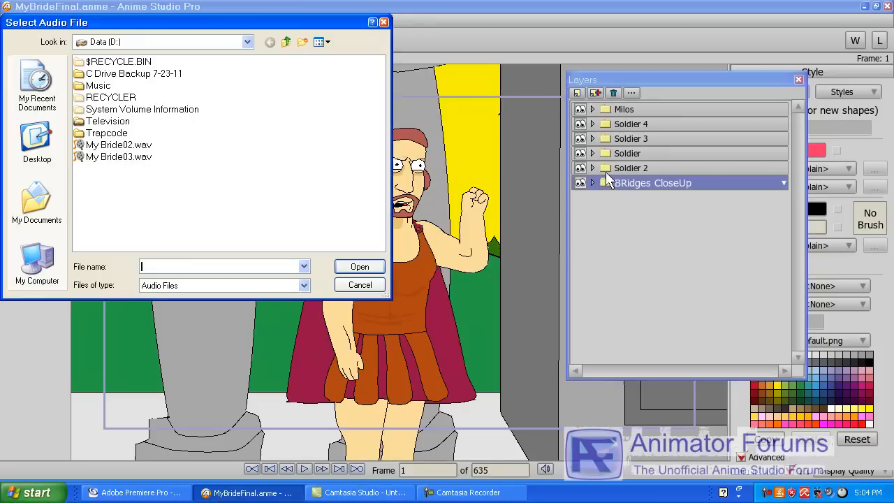
{"action": "double_click", "coordinate": [146, 160]}
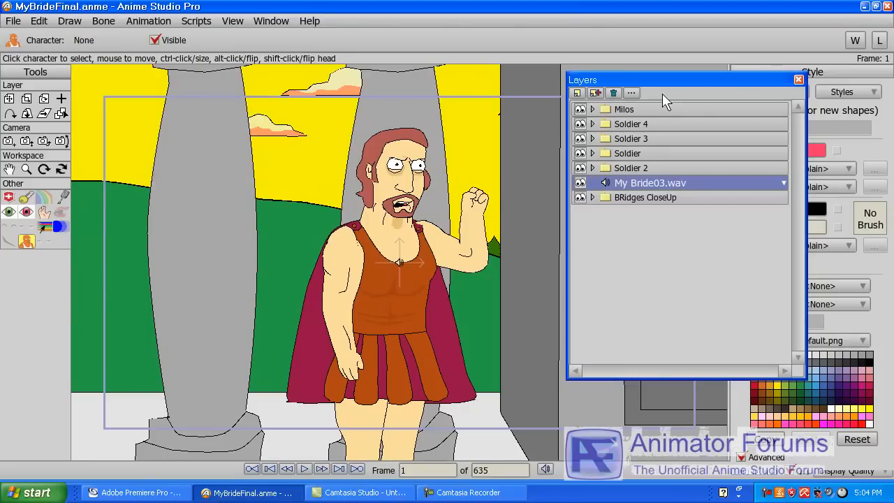
{"action": "left_click", "coordinate": [799, 79]}
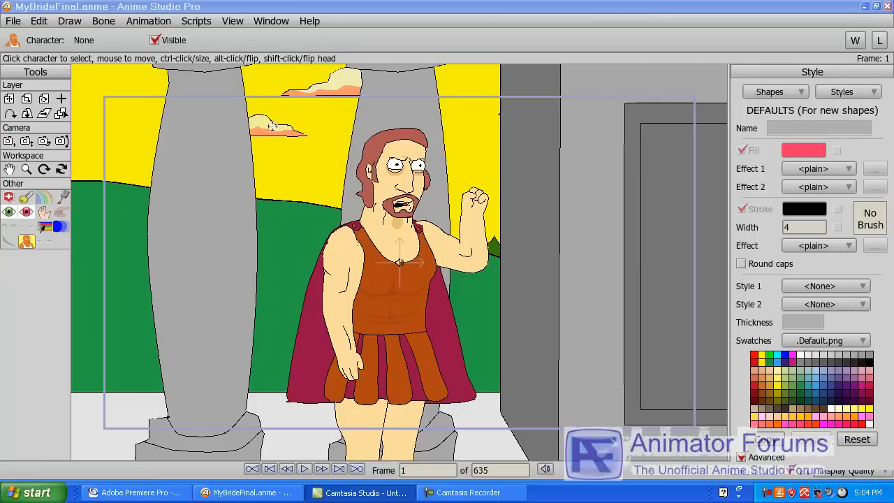
Select Milos and play the new scene to review his lip sync against the audio
{"action": "left_click", "coordinate": [375, 56]}
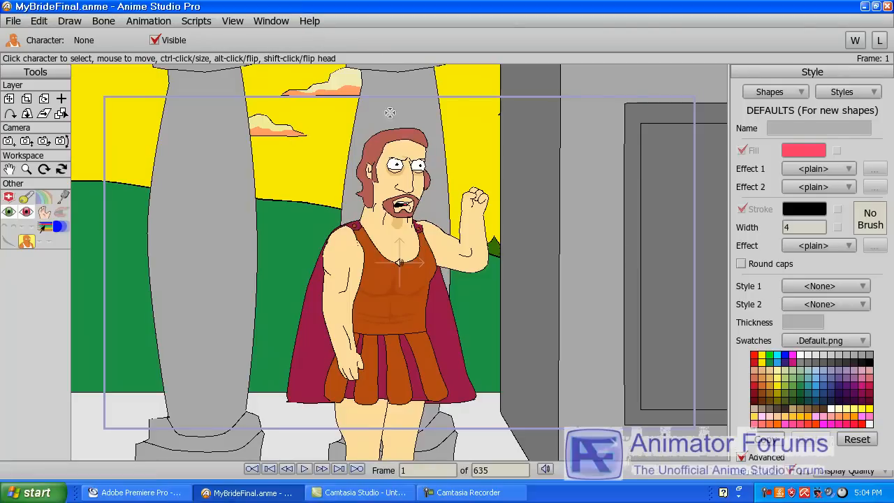
{"action": "left_click", "coordinate": [382, 214]}
{"action": "key", "text": "space"}
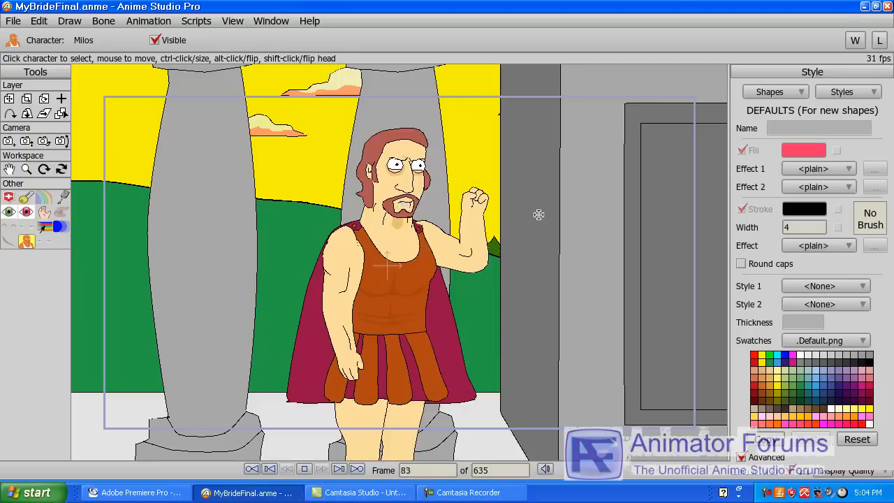
Stop the playback and return the scene to frame 1
{"action": "key", "text": "space"}
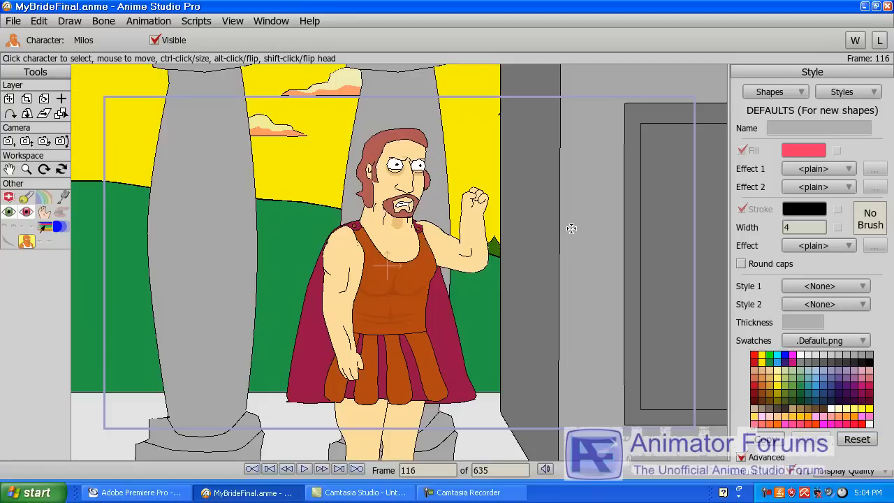
{"action": "key", "text": "shift+comma"}
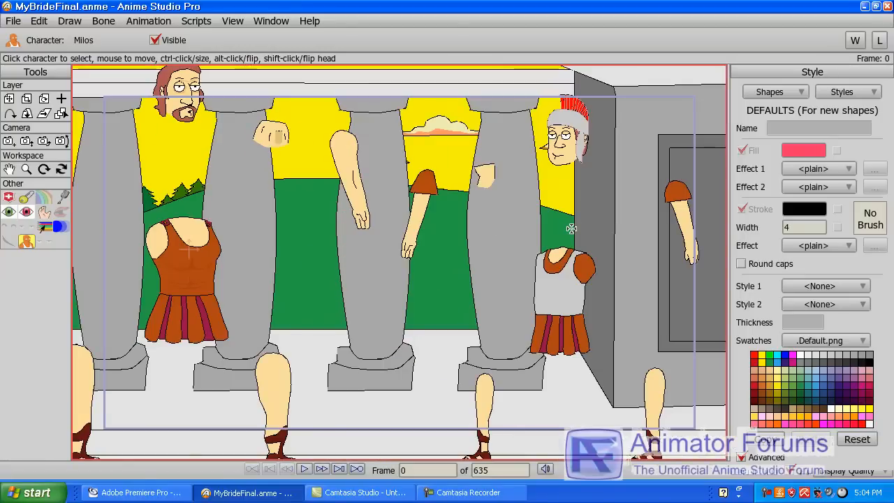
{"action": "key", "text": "period"}
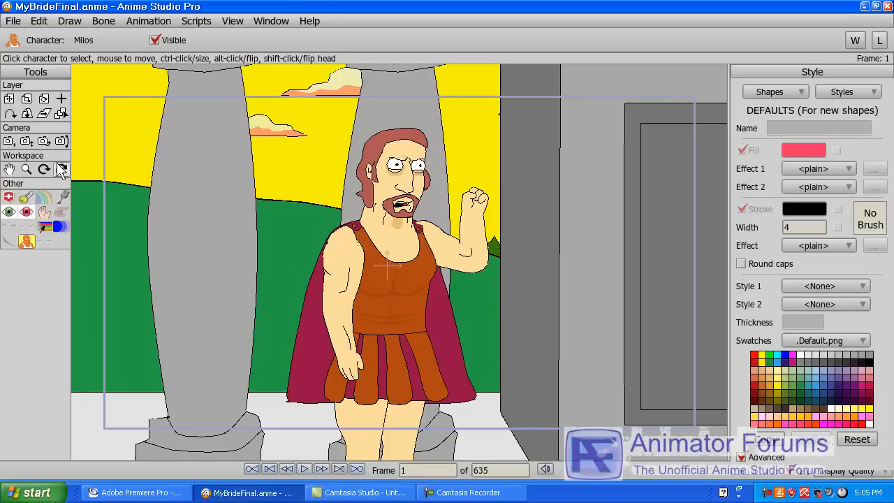
Reframe the camera on the four soldiers at frame 1, tracking to about X -1.52, Y 0.04 and zooming to about 38.2
{"action": "left_click", "coordinate": [26, 141]}
{"action": "left_click_drag", "start_coordinate": [291, 255], "coordinate": [531, 303]}
{"action": "left_click", "coordinate": [8, 141]}
{"action": "left_click_drag", "start_coordinate": [362, 294], "coordinate": [461, 278]}
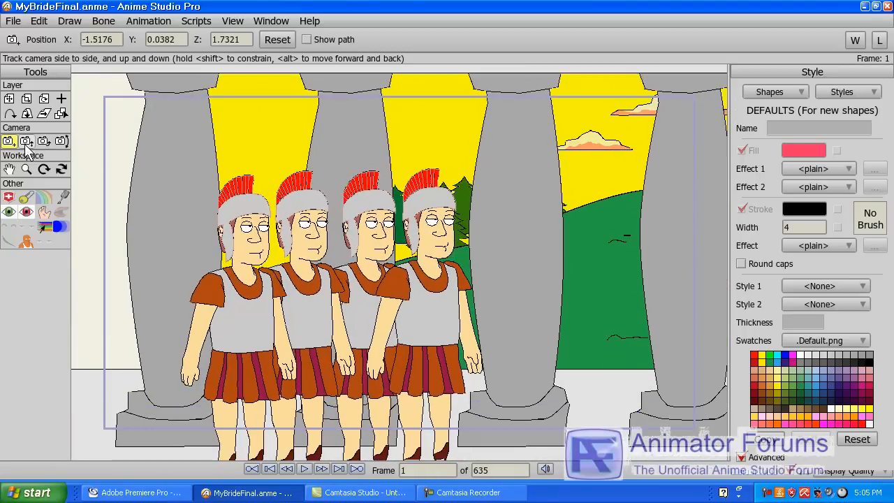
{"action": "left_click", "coordinate": [26, 144]}
{"action": "left_click_drag", "start_coordinate": [328, 271], "coordinate": [329, 328]}
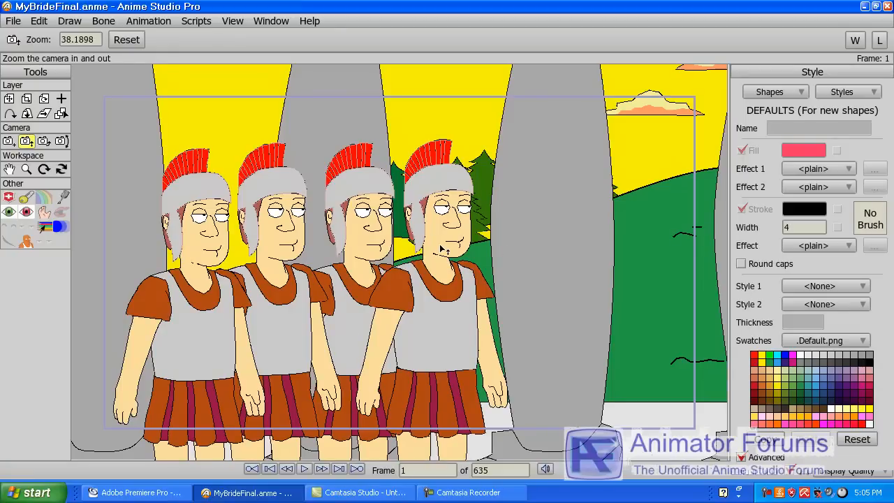
Show the layer list and select the Soldier layer
{"action": "left_click", "coordinate": [271, 21]}
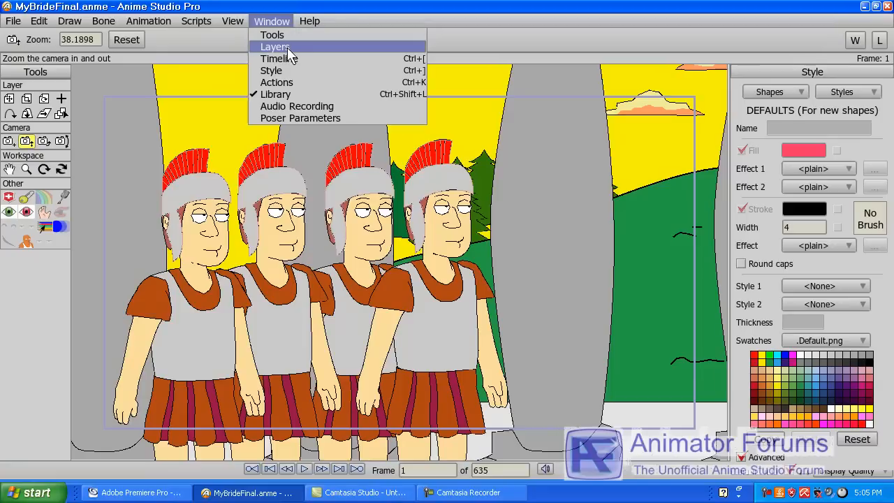
{"action": "left_click", "coordinate": [288, 48]}
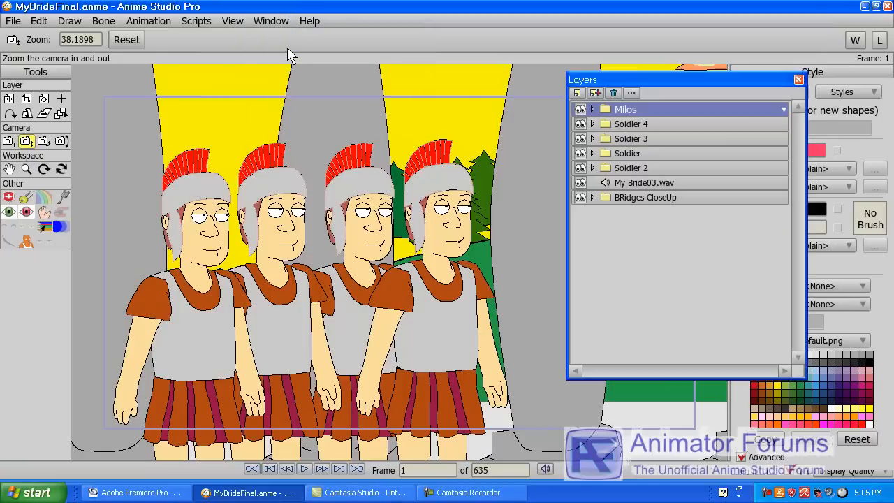
{"action": "left_click", "coordinate": [642, 154]}
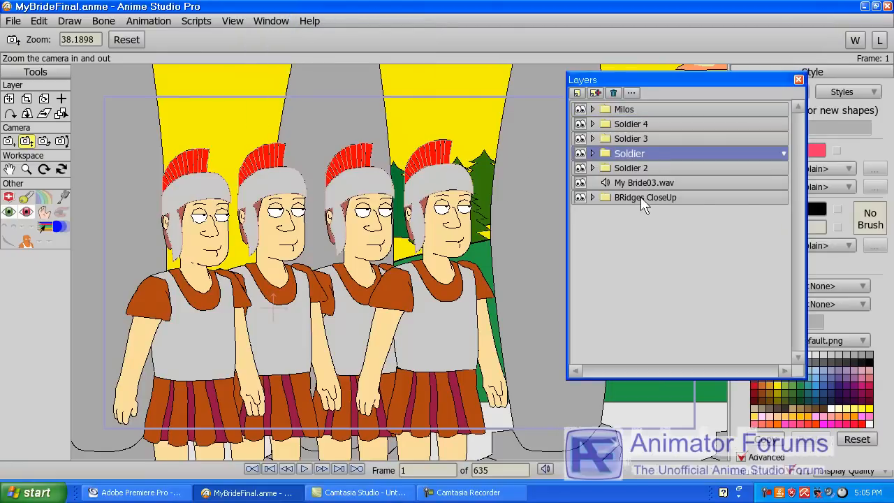
Select Soldier 4 in the scene and, with the timeline shown, set his mouth to Happy at frame 1
{"action": "key", "text": "c"}
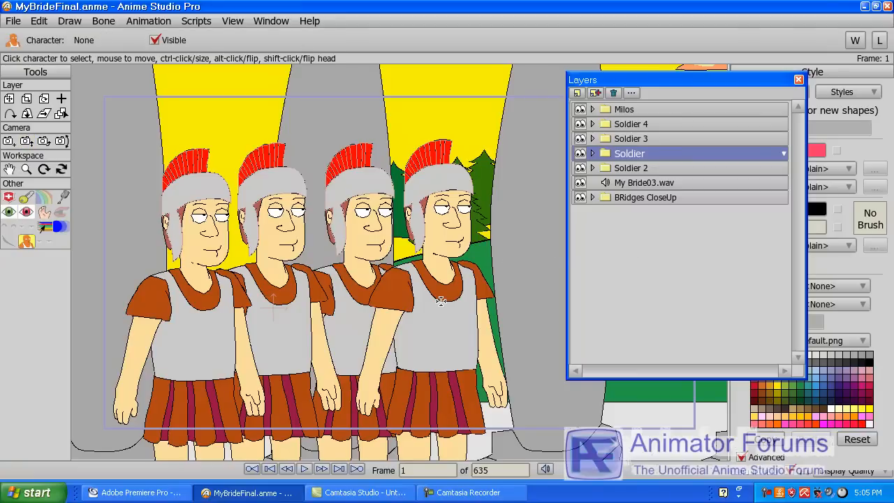
{"action": "left_click", "coordinate": [440, 301]}
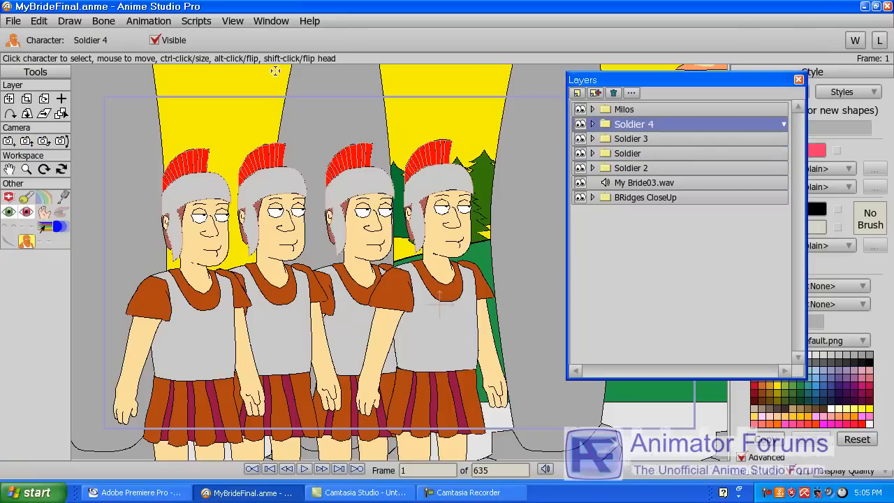
{"action": "left_click", "coordinate": [278, 21]}
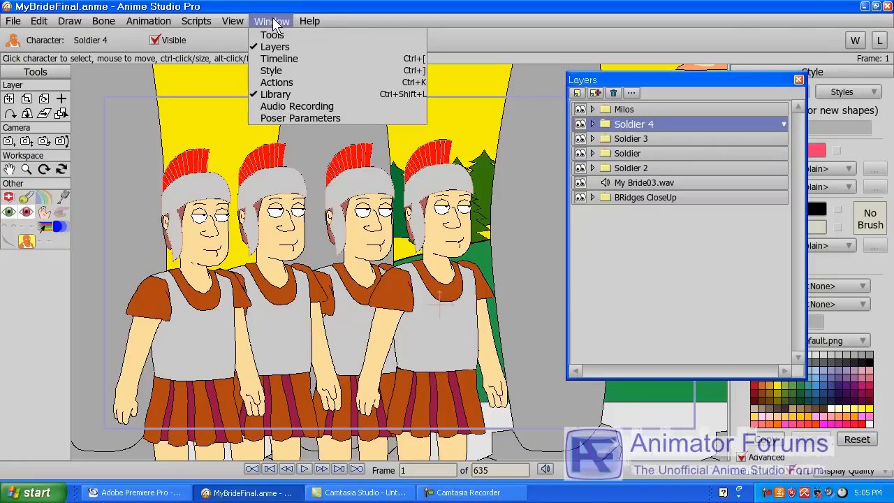
{"action": "left_click", "coordinate": [298, 58]}
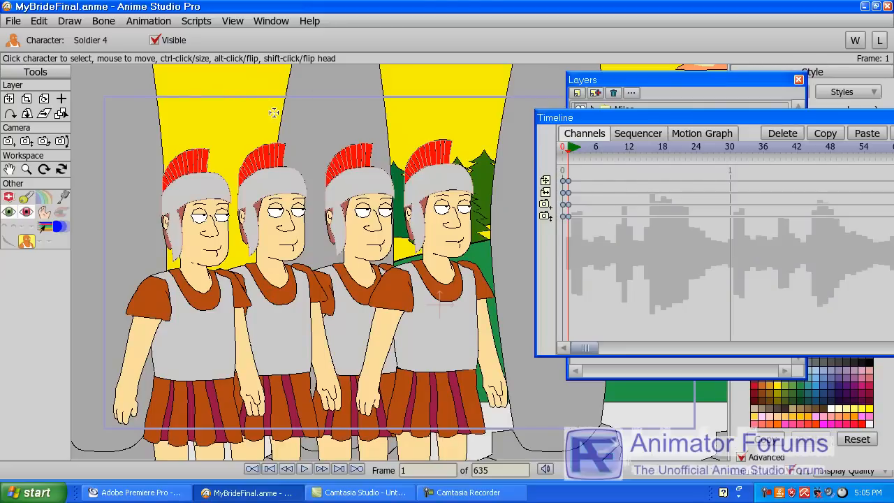
{"action": "key", "text": "m"}
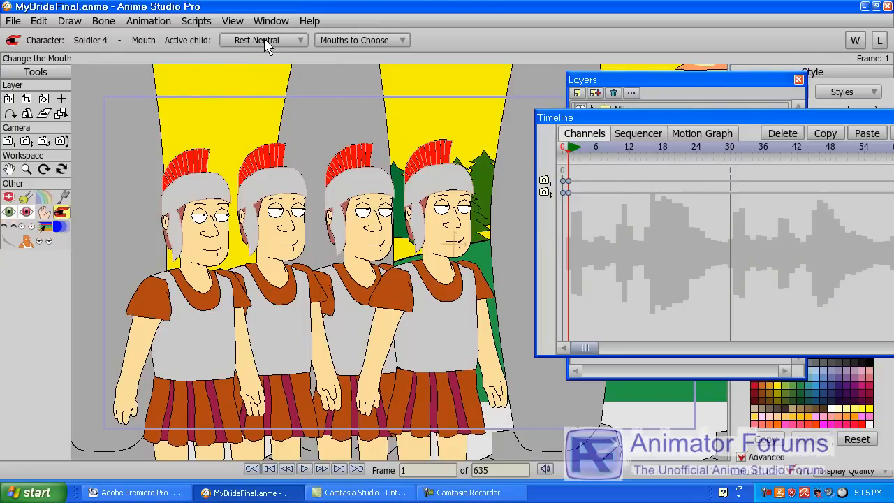
{"action": "left_click", "coordinate": [299, 39]}
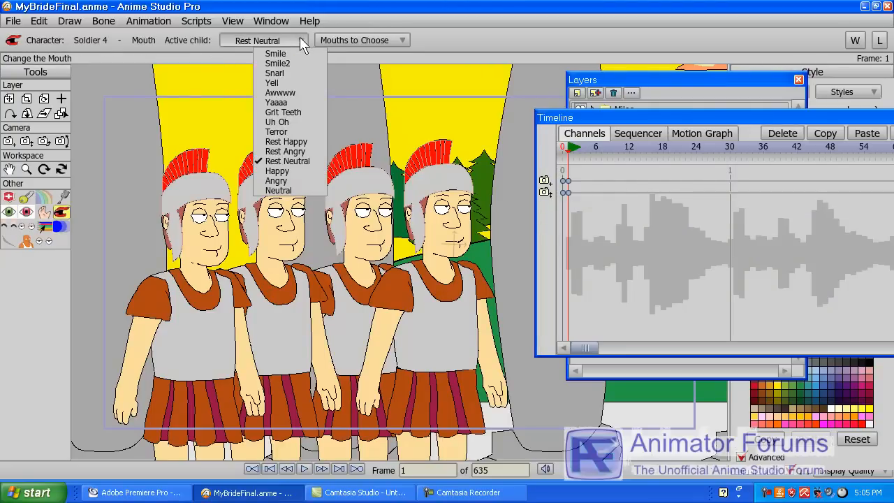
{"action": "left_click", "coordinate": [307, 171]}
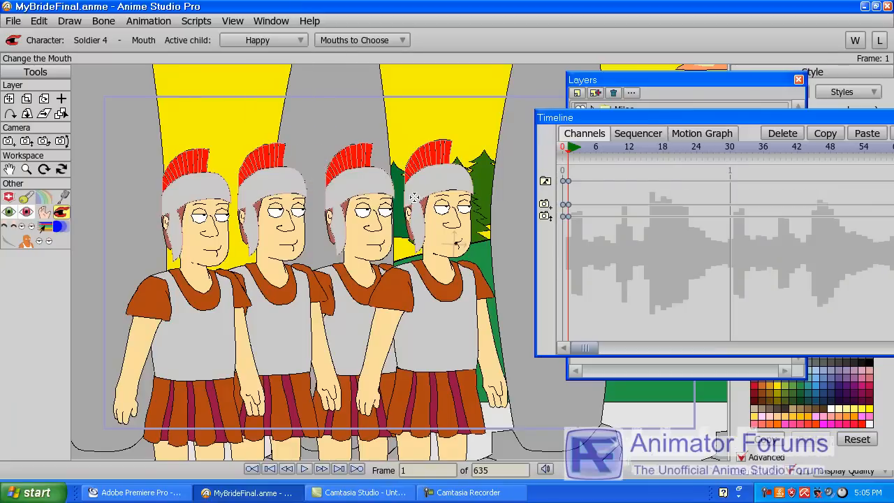
Select Soldier 2 and set his mouth switch to Happy at frame 1
{"action": "left_click", "coordinate": [371, 220]}
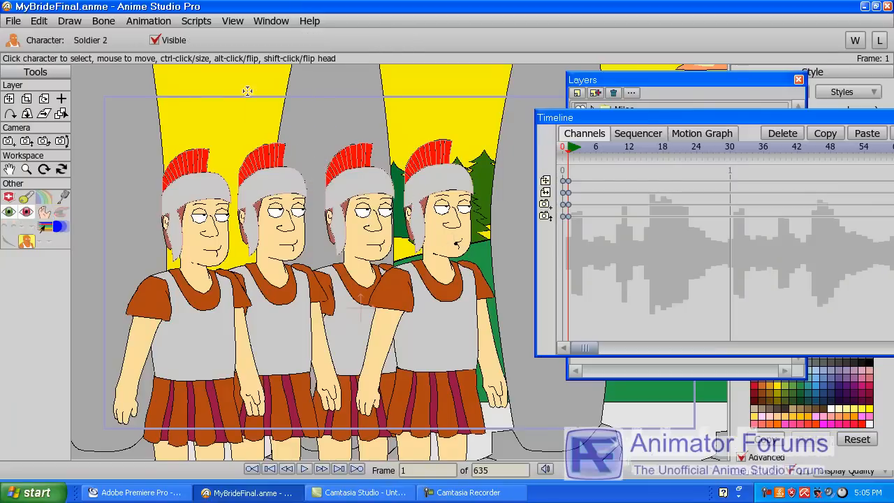
{"action": "key", "text": "m"}
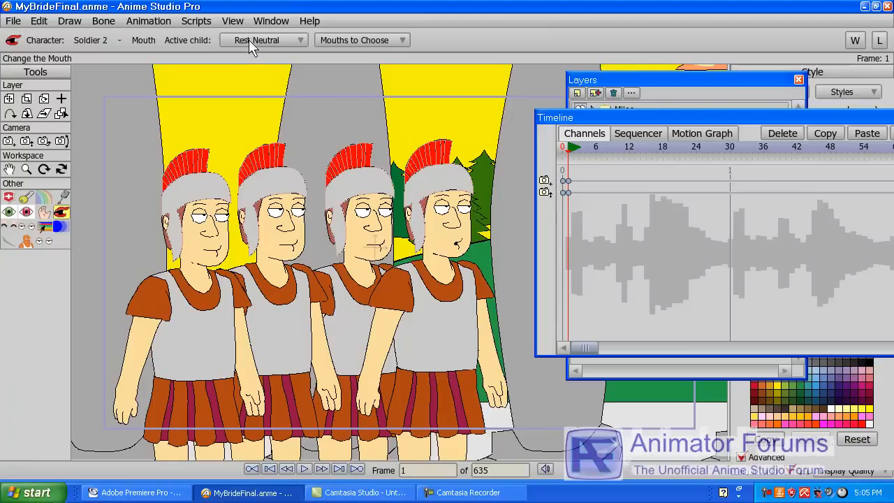
{"action": "left_click", "coordinate": [268, 39]}
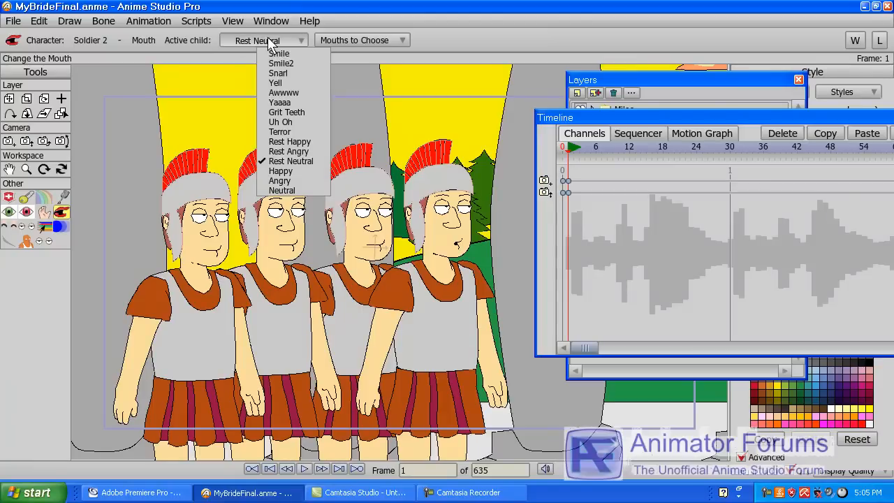
{"action": "left_click", "coordinate": [297, 175]}
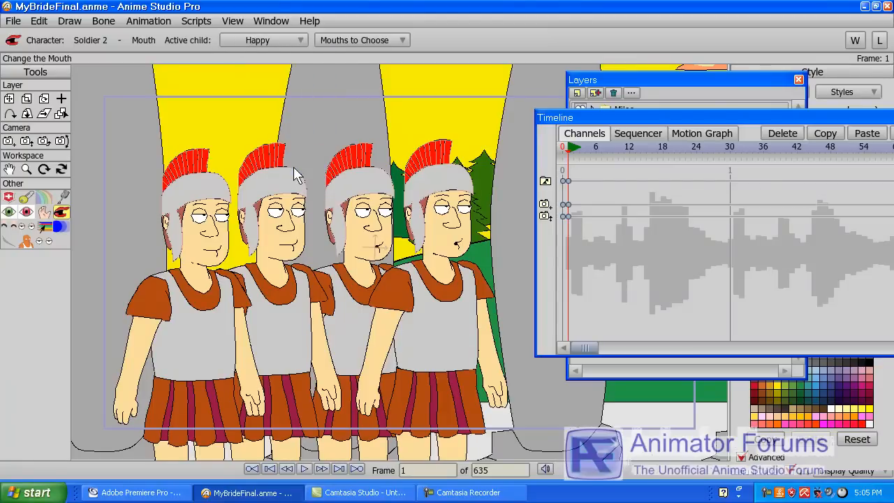
Select the character named Soldier and set his mouth switch to Happy at frame 1
{"action": "key", "text": "c"}
{"action": "left_click", "coordinate": [273, 229]}
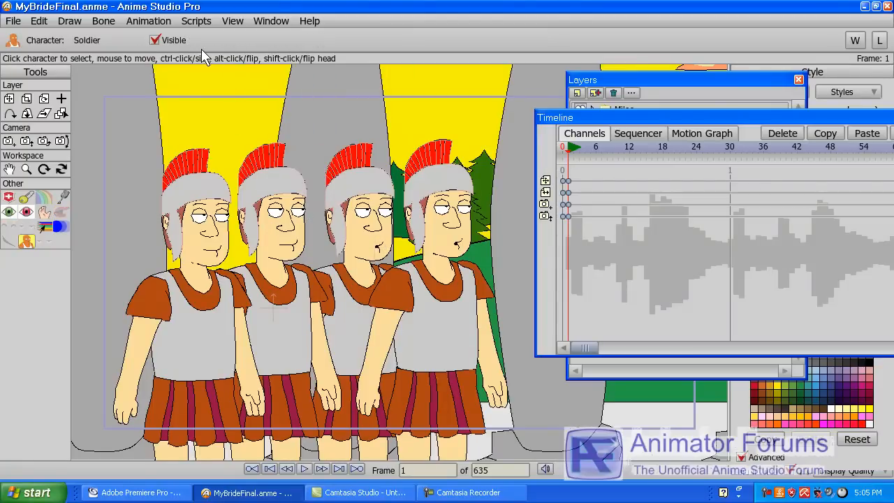
{"action": "key", "text": "m"}
{"action": "left_click", "coordinate": [248, 39]}
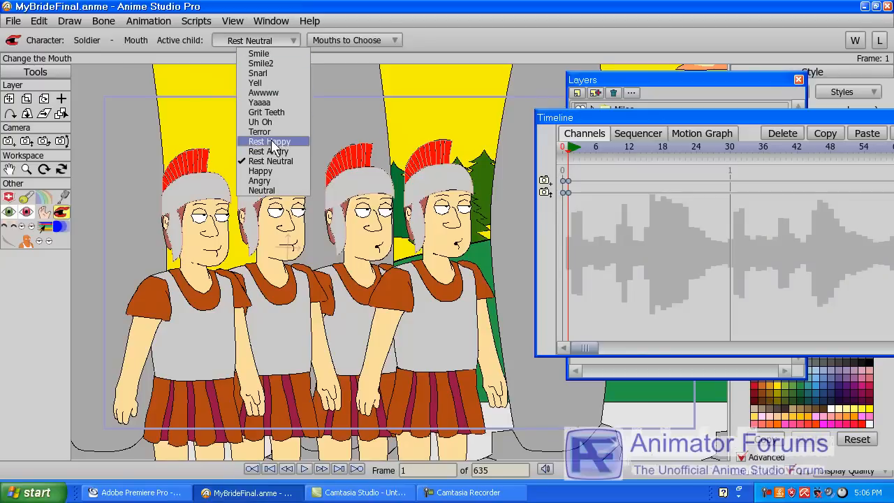
{"action": "left_click", "coordinate": [274, 170]}
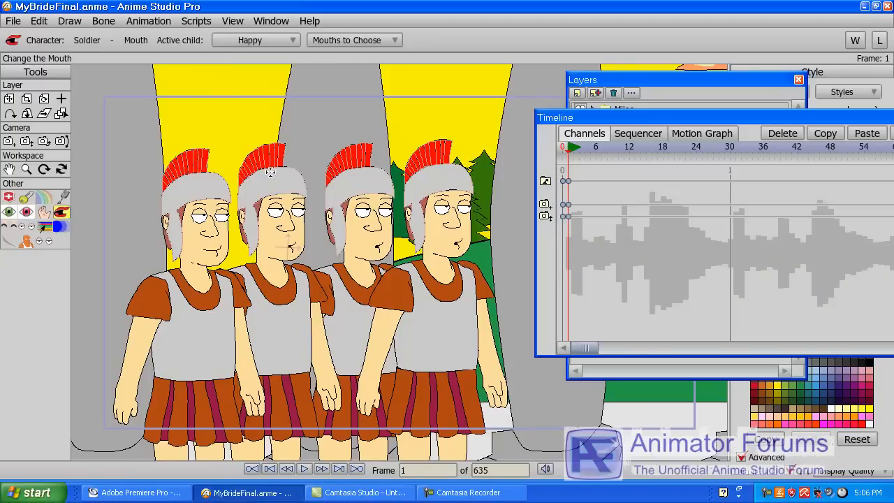
Select Soldier 3 and set his mouth switch to Happy at frame 1
{"action": "key", "text": "c"}
{"action": "left_click", "coordinate": [220, 219]}
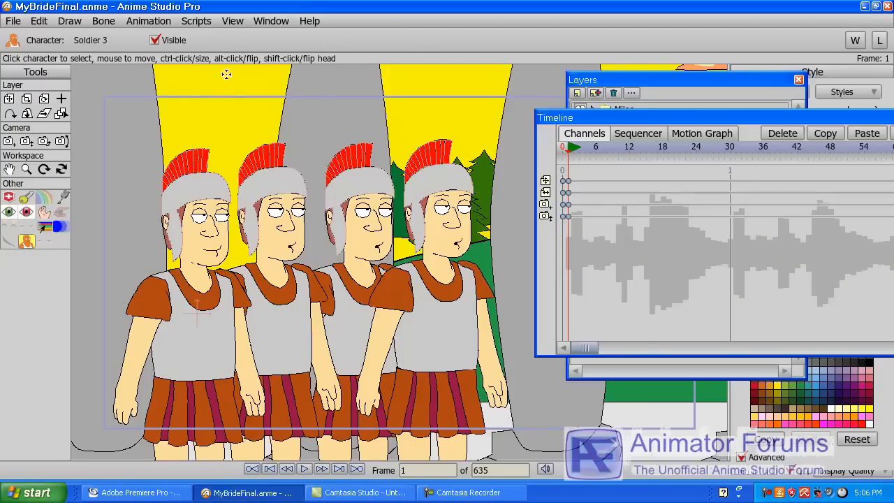
{"action": "key", "text": "m"}
{"action": "left_click", "coordinate": [259, 39]}
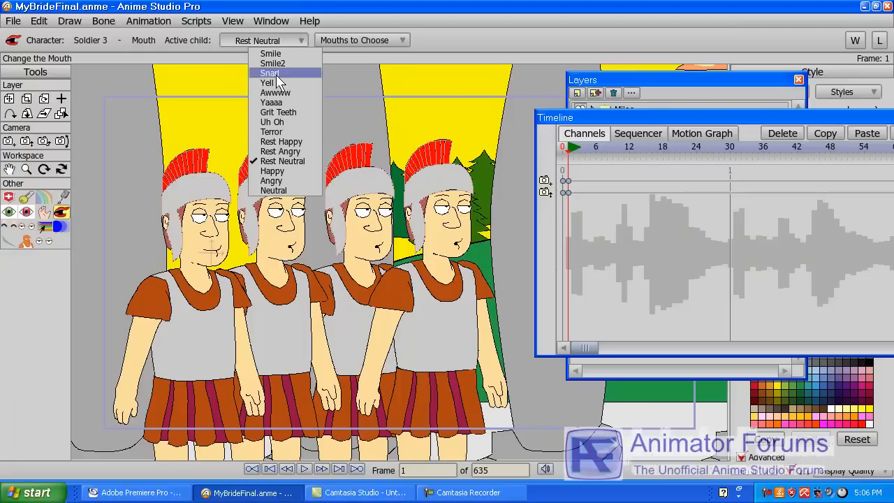
{"action": "left_click", "coordinate": [290, 166]}
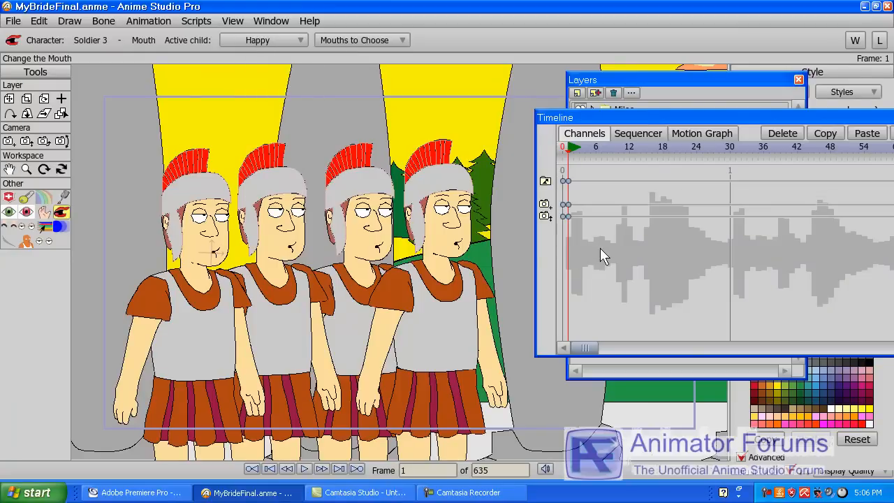
Play the scene briefly and step between frames 0 and 1 to compare the soldiers' mouth keys
{"action": "key", "text": "space"}
{"action": "key", "text": "space"}
{"action": "key", "text": "ctrl+shift+Left"}
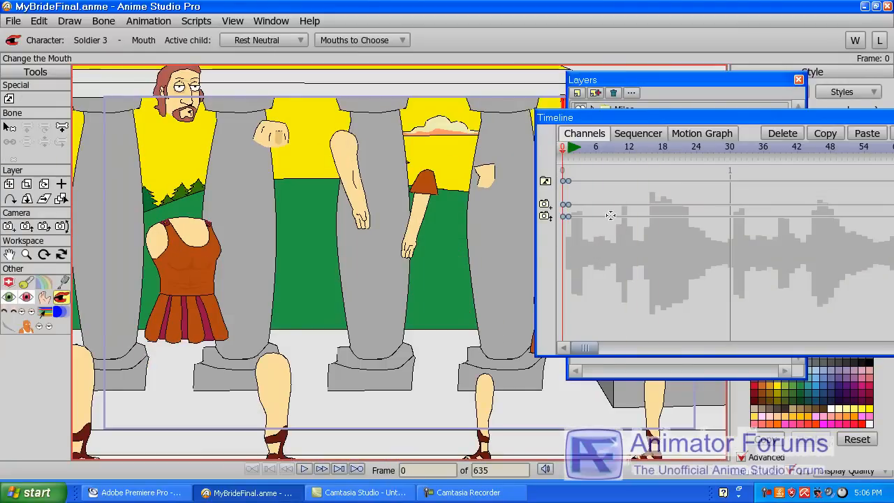
{"action": "key", "text": "ctrl+Right"}
{"action": "key", "text": "ctrl+Left"}
{"action": "key", "text": "ctrl+Right"}
{"action": "key", "text": "ctrl+Left"}
{"action": "key", "text": "ctrl+Right"}
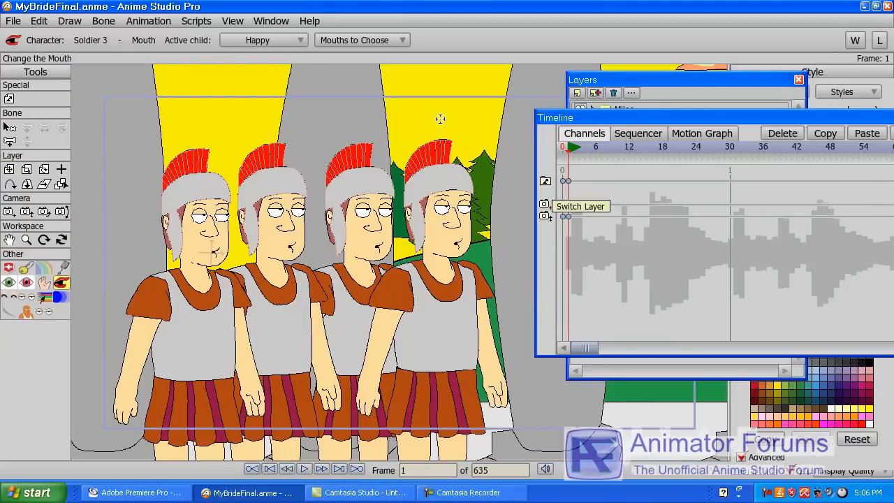
Select Soldier 4 and load his mouth animation from MyBride03.dat with the Load Mouths script
{"action": "key", "text": "c"}
{"action": "left_click", "coordinate": [437, 239]}
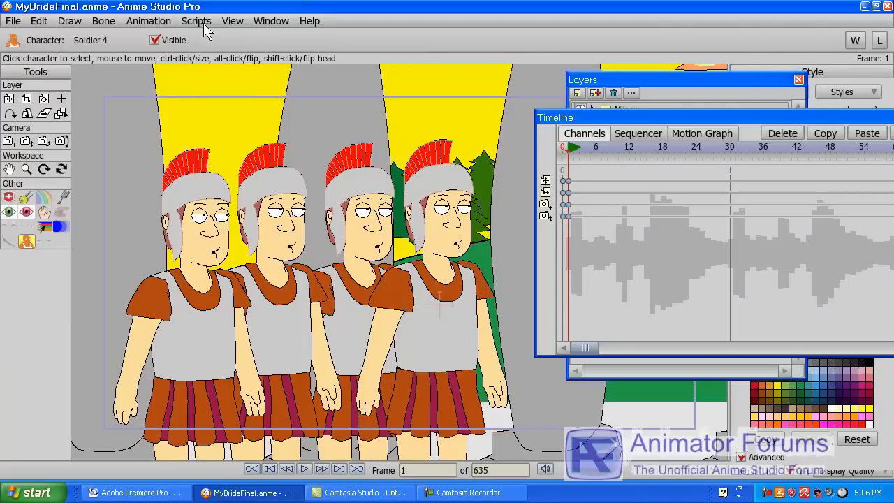
{"action": "left_click", "coordinate": [197, 23]}
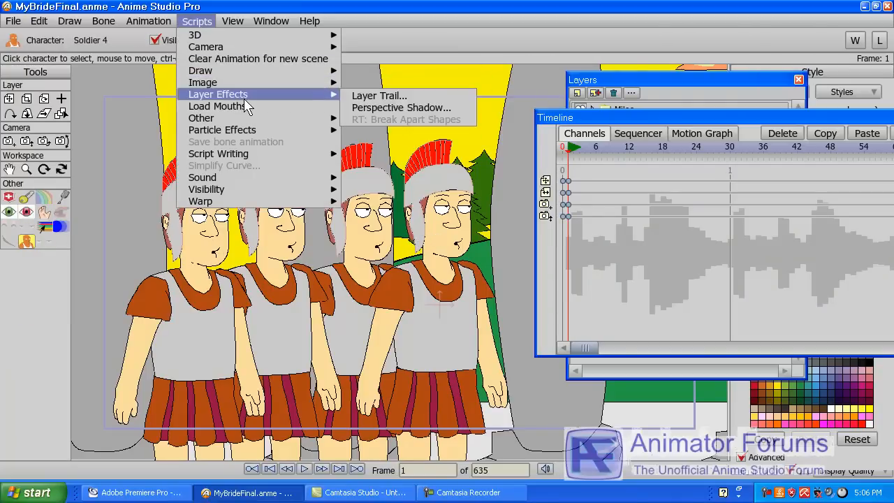
{"action": "left_click", "coordinate": [245, 105]}
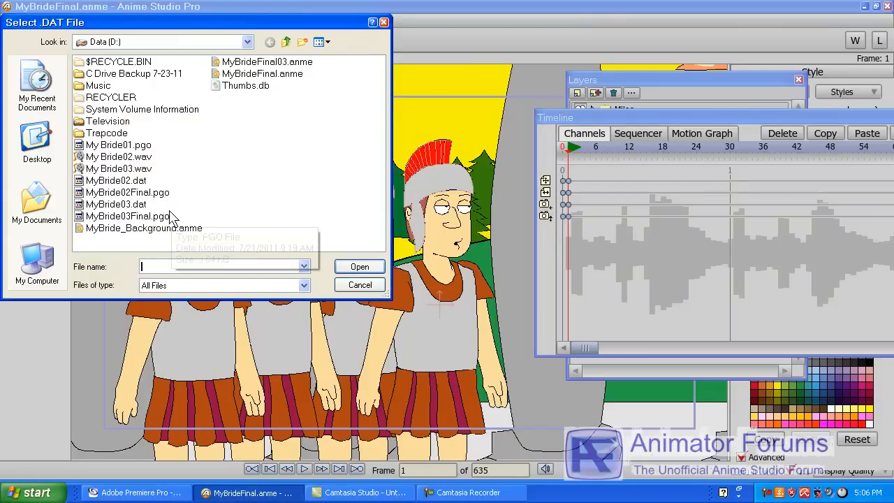
{"action": "double_click", "coordinate": [143, 206]}
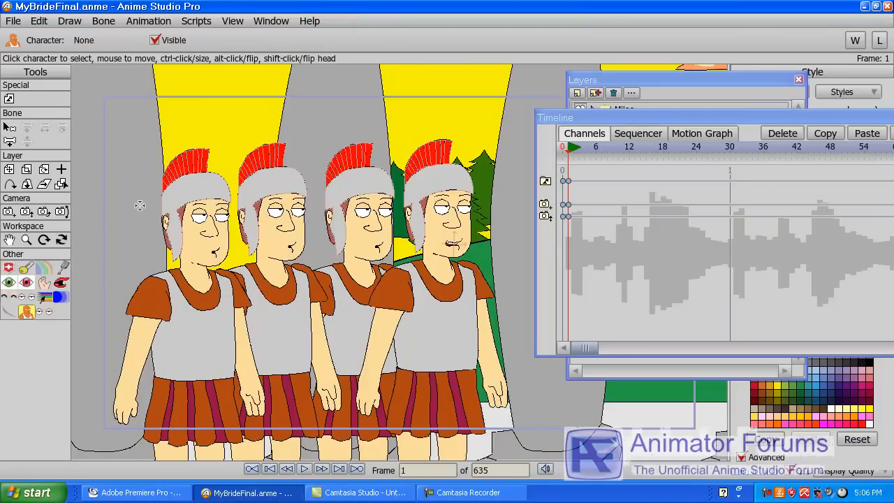
Load the MyBride03.dat mouth animation onto Soldier 2 with the Load Mouths script
{"action": "left_click", "coordinate": [353, 233]}
{"action": "left_click", "coordinate": [207, 25]}
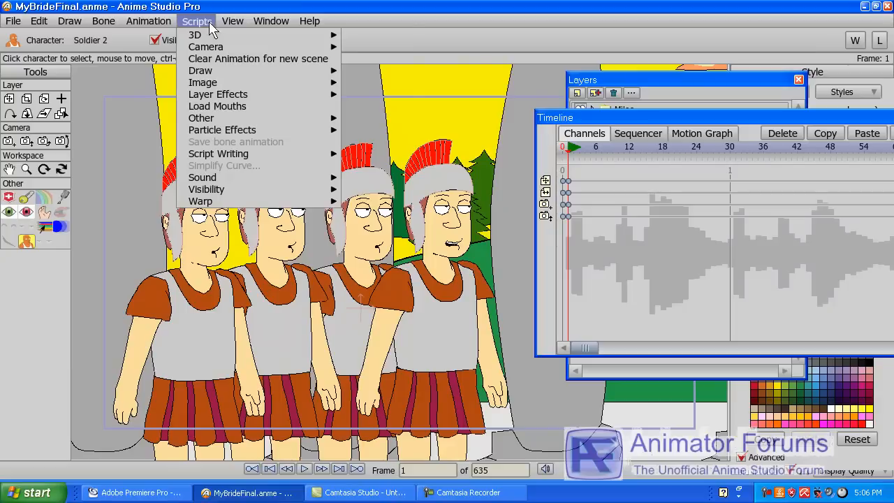
{"action": "left_click", "coordinate": [238, 106]}
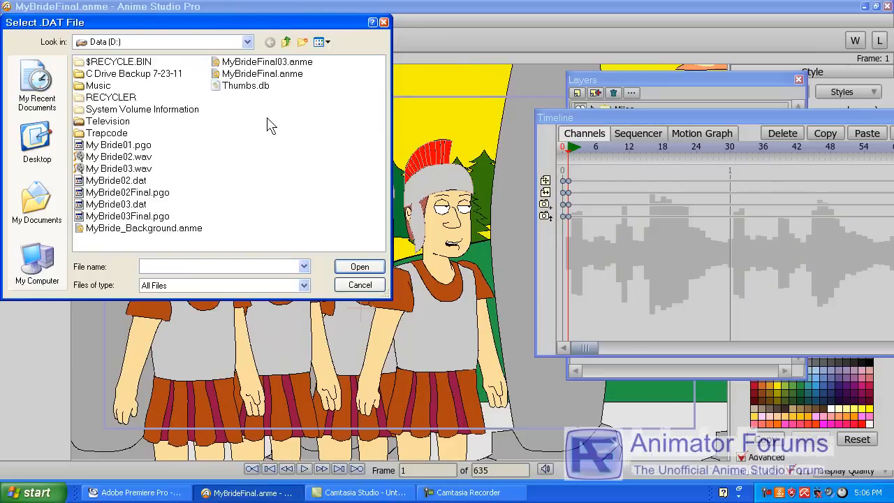
{"action": "double_click", "coordinate": [144, 205]}
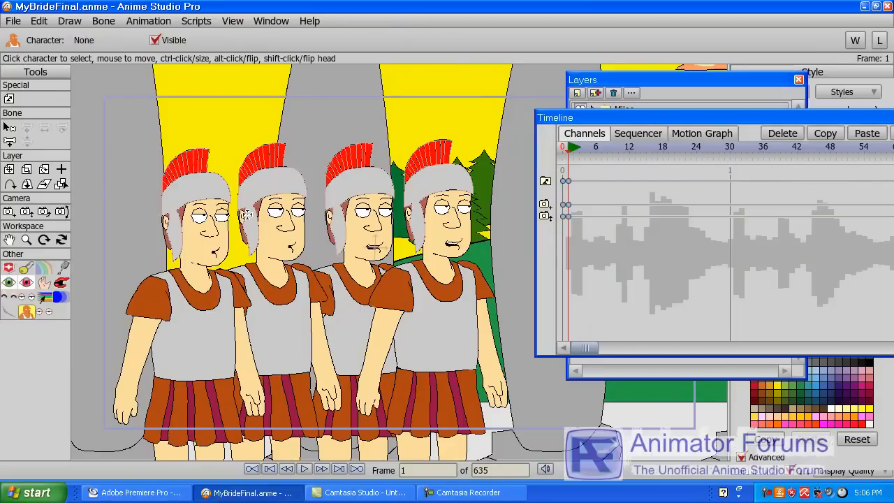
Select the character Soldier and load the MyBride03.dat mouth animation onto him with the Load Mouths script
{"action": "left_click", "coordinate": [276, 220]}
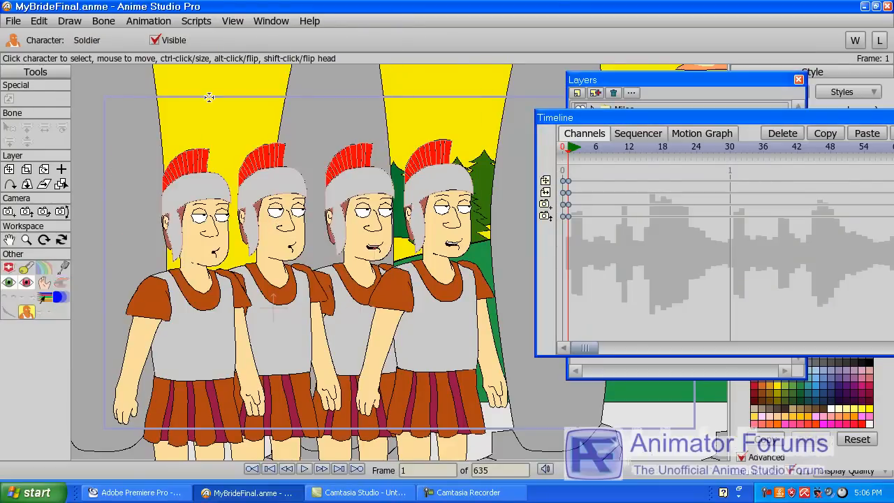
{"action": "left_click", "coordinate": [203, 21]}
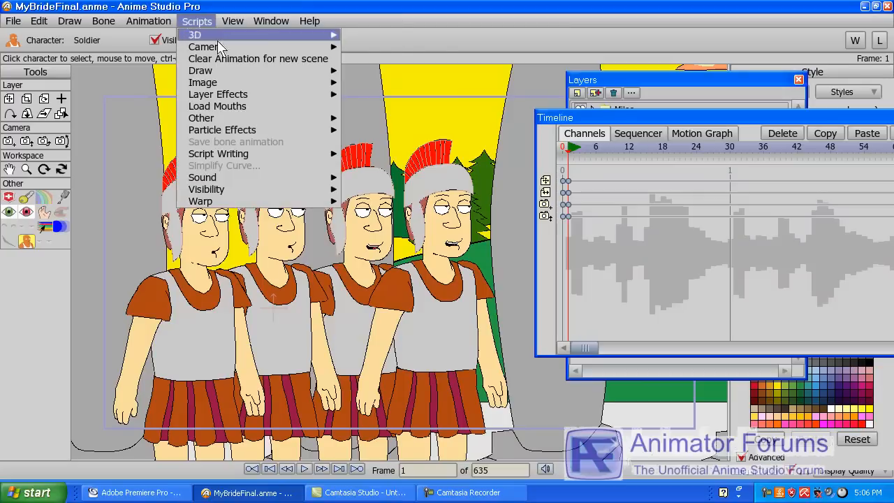
{"action": "left_click", "coordinate": [210, 109]}
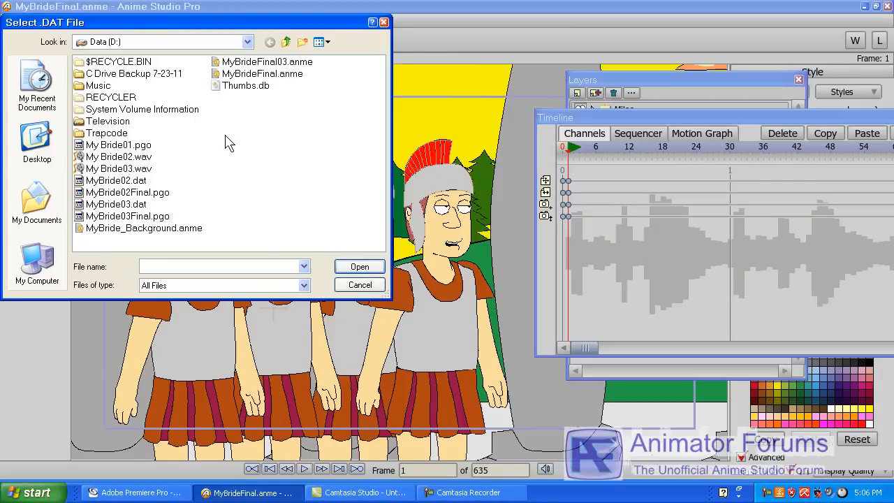
{"action": "double_click", "coordinate": [136, 204]}
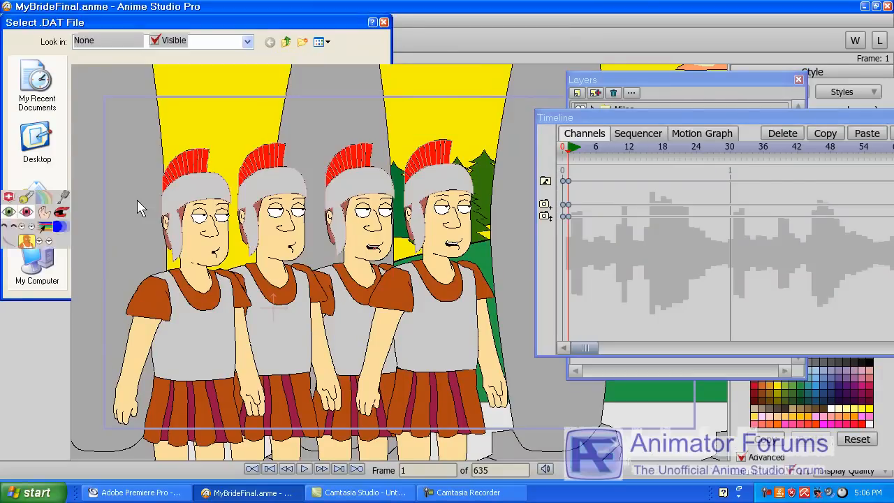
Select Soldier 3 and load his mouth animation from MyBride03.dat with the Load Mouths script
{"action": "left_click", "coordinate": [188, 220]}
{"action": "left_click", "coordinate": [197, 21]}
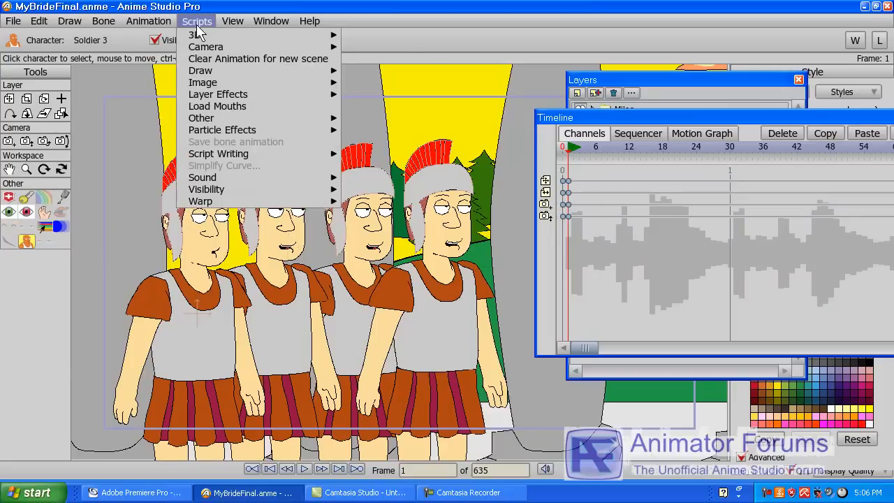
{"action": "left_click", "coordinate": [218, 107]}
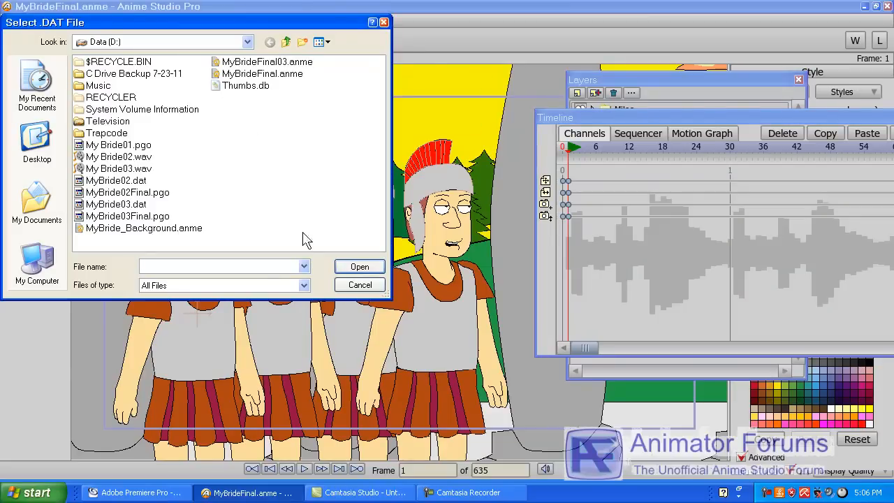
{"action": "double_click", "coordinate": [109, 208]}
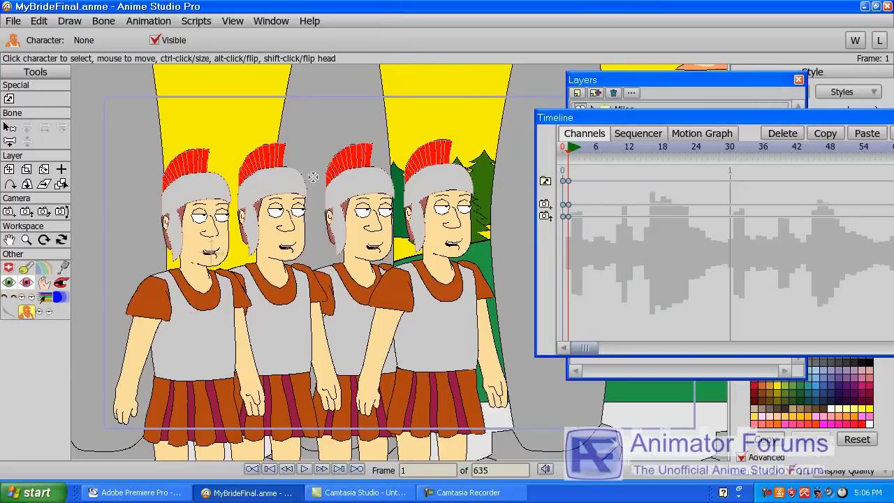
Play the scene to check all four soldiers' lip sync, replaying from about frame 42 and stopping at frame 73
{"action": "key", "text": "space"}
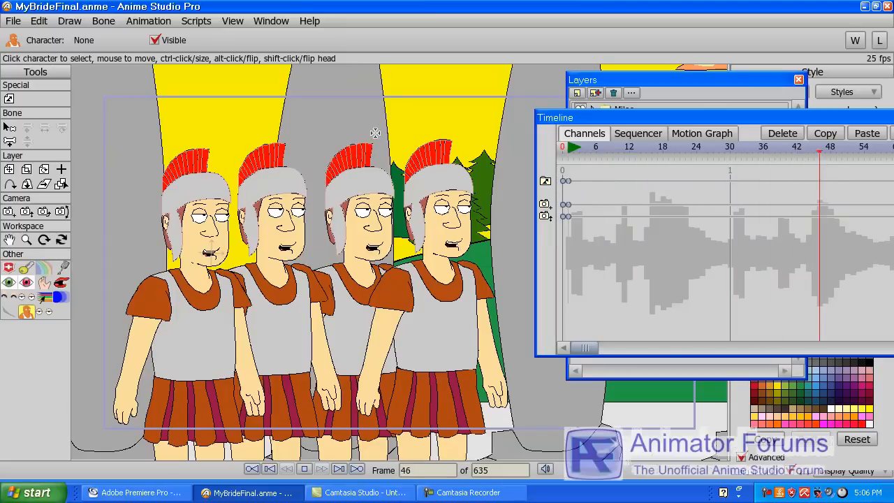
{"action": "key", "text": "space"}
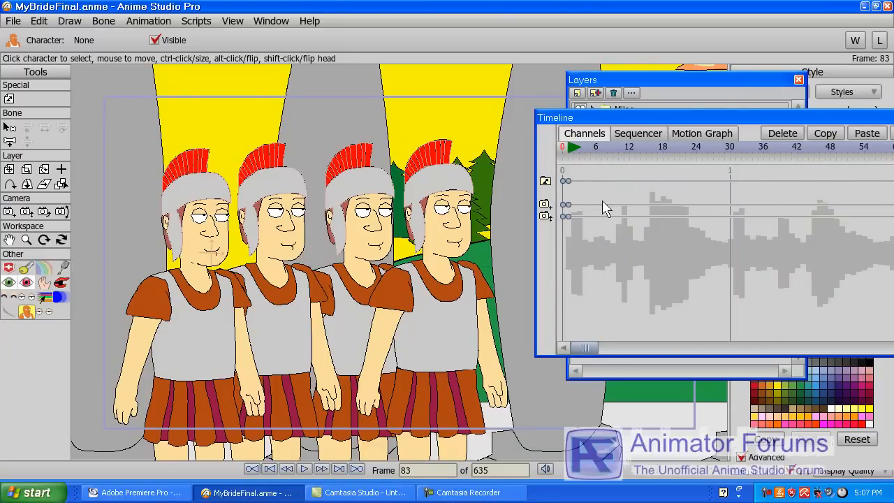
{"action": "left_click", "coordinate": [797, 149]}
{"action": "key", "text": "space"}
Set the mouths of Soldier 4 and Soldier 2 to Rest Happy at frame 73
{"action": "left_click", "coordinate": [442, 237]}
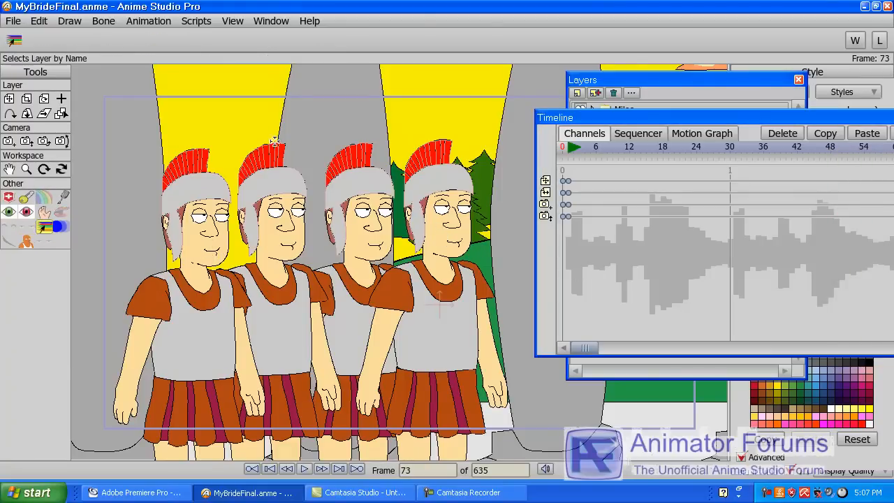
{"action": "left_click", "coordinate": [273, 42]}
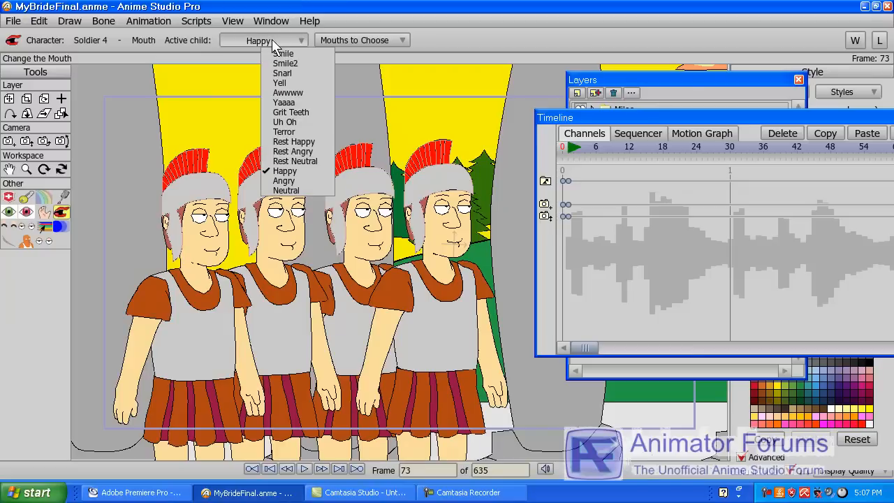
{"action": "left_click", "coordinate": [309, 142]}
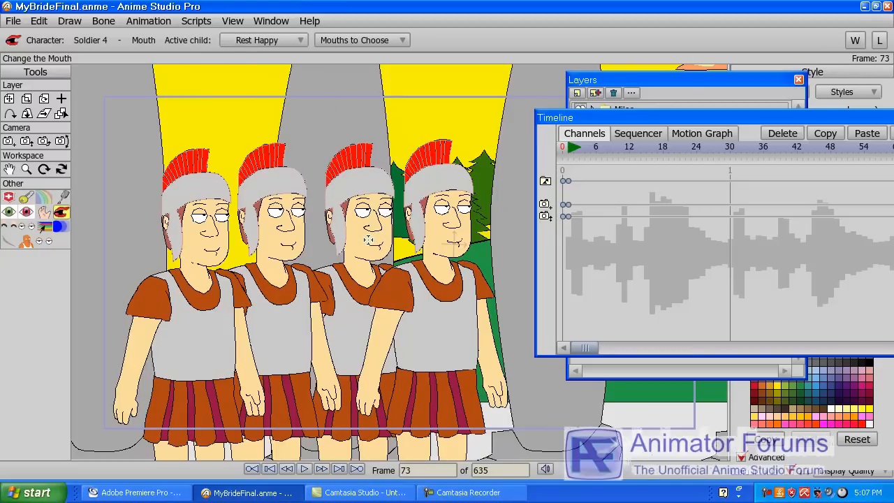
{"action": "left_click", "coordinate": [368, 240]}
{"action": "left_click", "coordinate": [260, 41]}
{"action": "left_click", "coordinate": [296, 142]}
Set the mouths of Soldier and Soldier 3 to Rest Happy at frame 73
{"action": "key", "text": "c"}
{"action": "left_click", "coordinate": [264, 242]}
{"action": "left_click", "coordinate": [270, 39]}
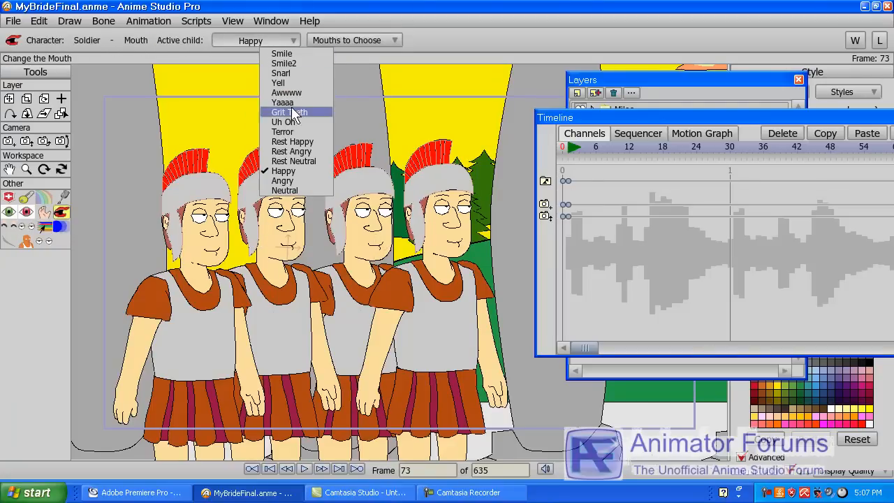
{"action": "left_click", "coordinate": [293, 141]}
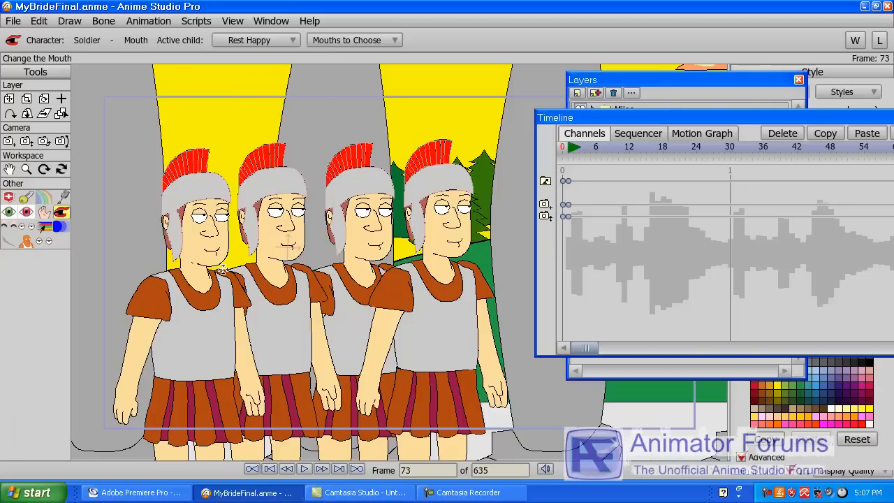
{"action": "left_click", "coordinate": [204, 261]}
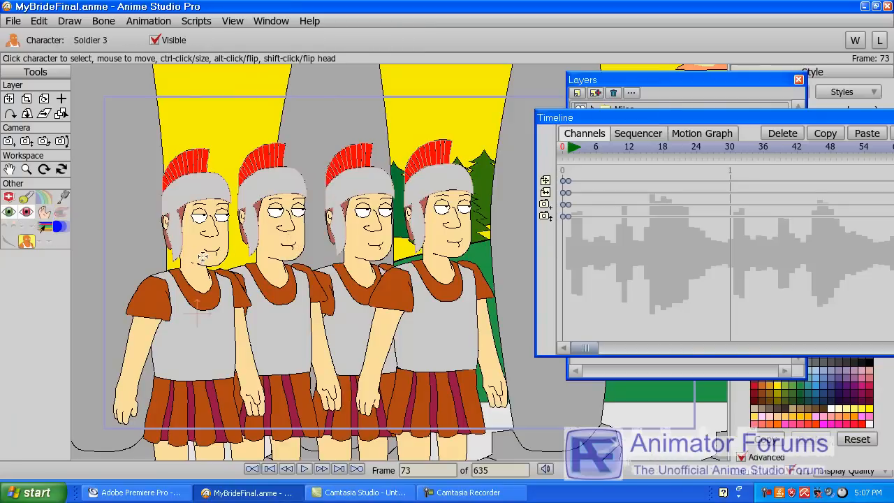
{"action": "left_click", "coordinate": [293, 42]}
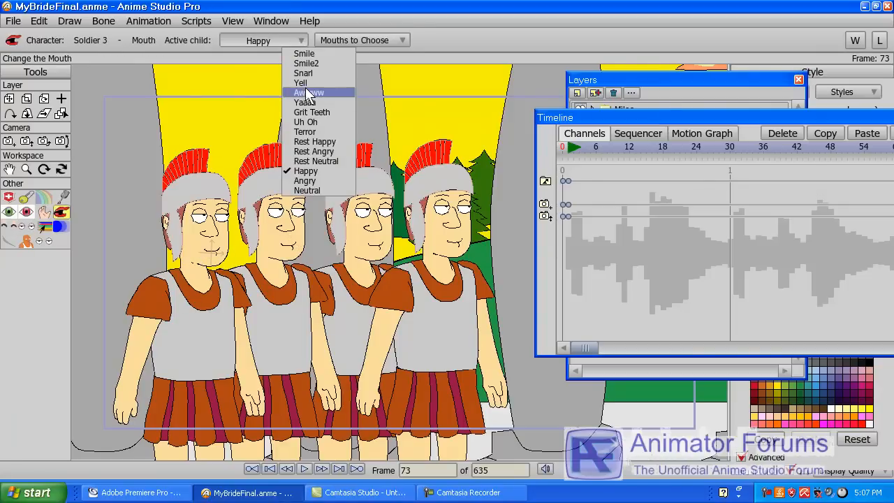
{"action": "left_click", "coordinate": [329, 142]}
Return to the start of the scene and play it to review the four soldiers' mouths
{"action": "key", "text": "shift+Left"}
{"action": "key", "text": "space"}
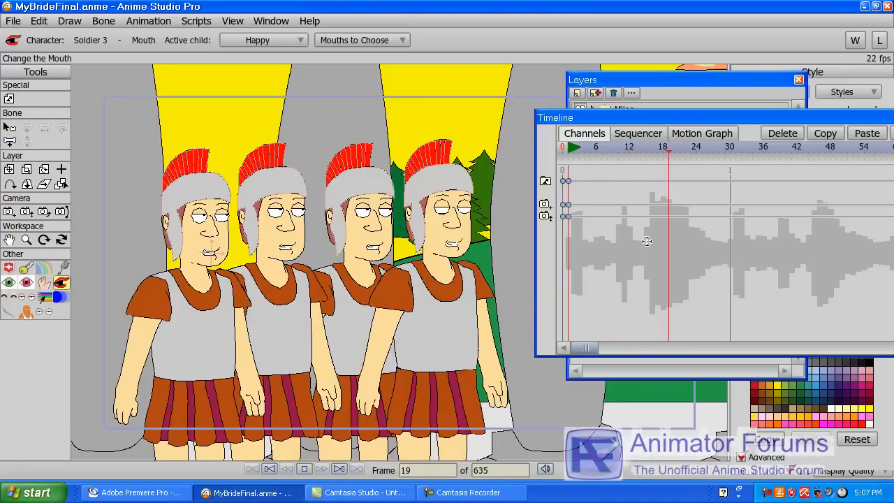
{"action": "key", "text": "space"}
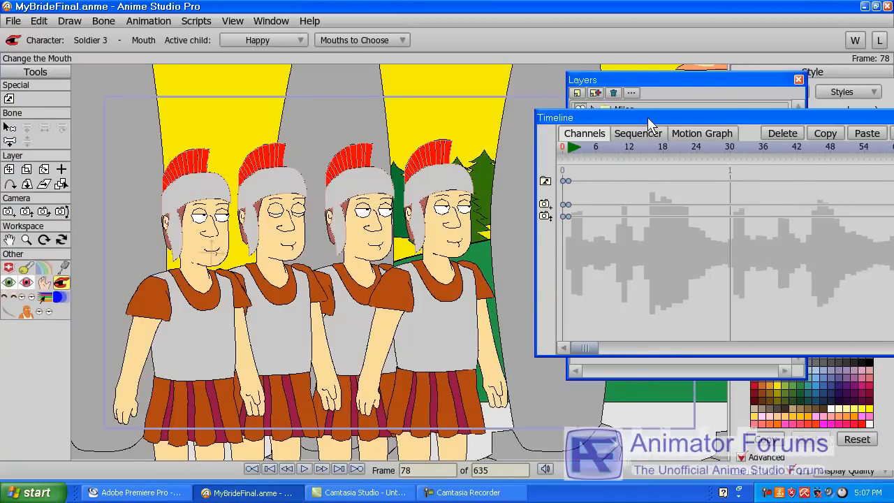
Move the Timeline and Layers windows off the canvas and play the scene to review Milos's lip sync
{"action": "left_click_drag", "start_coordinate": [648, 117], "coordinate": [647, 152]}
{"action": "left_click_drag", "start_coordinate": [765, 80], "coordinate": [893, 61]}
{"action": "left_click_drag", "start_coordinate": [782, 152], "coordinate": [893, 178]}
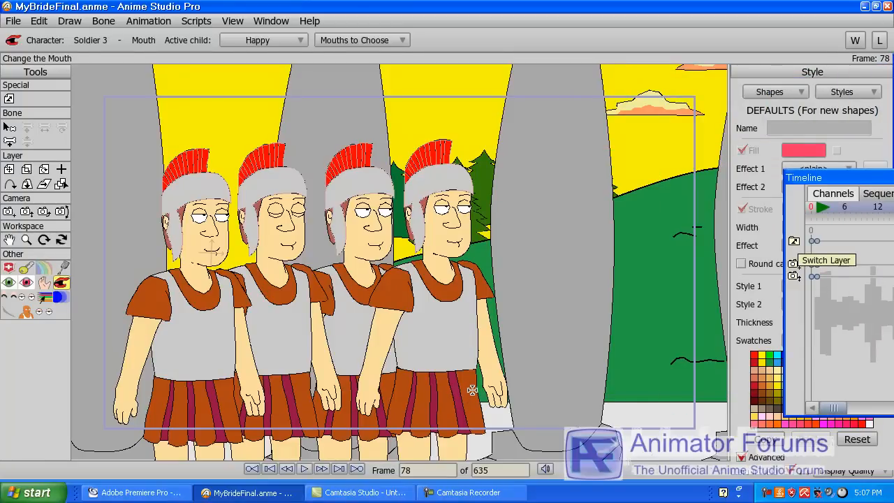
{"action": "left_click_drag", "start_coordinate": [542, 324], "coordinate": [281, 325]}
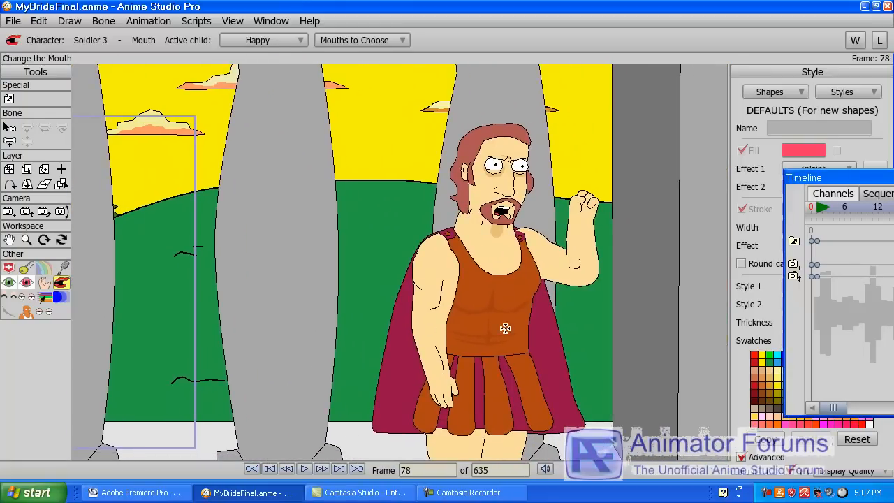
{"action": "left_click_drag", "start_coordinate": [549, 300], "coordinate": [455, 313]}
{"action": "key", "text": "space"}
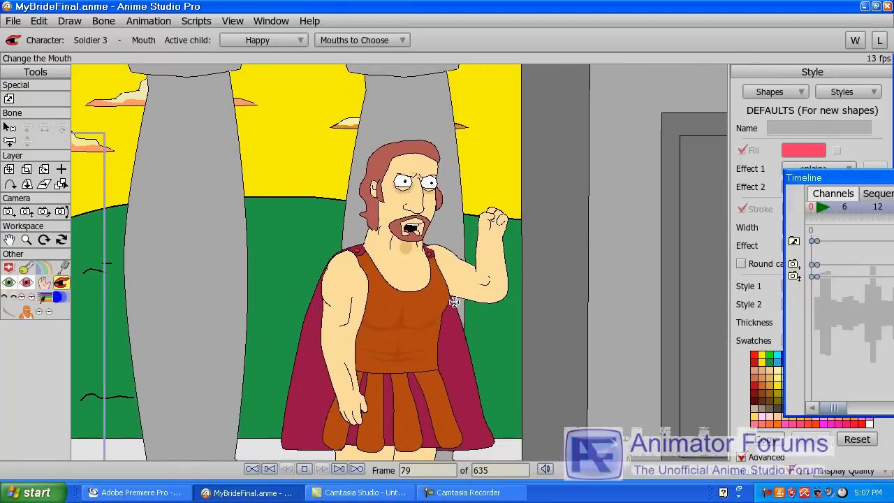
{"action": "key", "text": "space"}
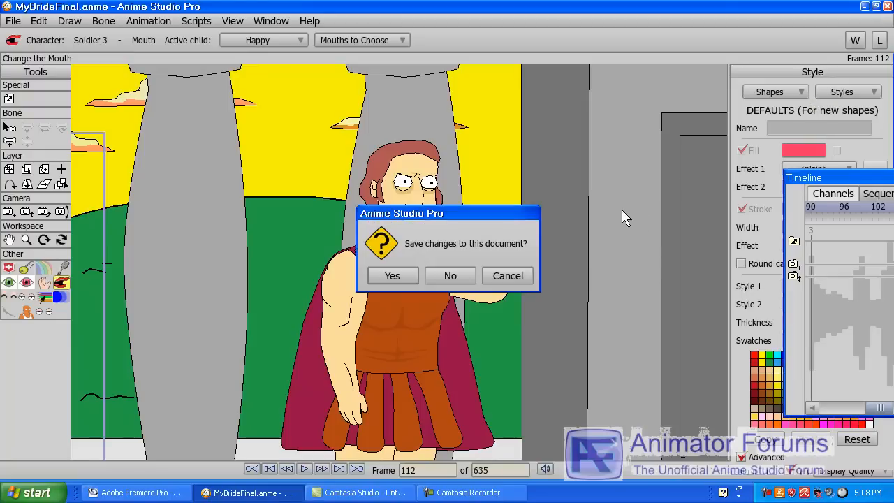
Close the document without saving its changes and switch to Adobe Premiere Pro
{"action": "left_click", "coordinate": [450, 275]}
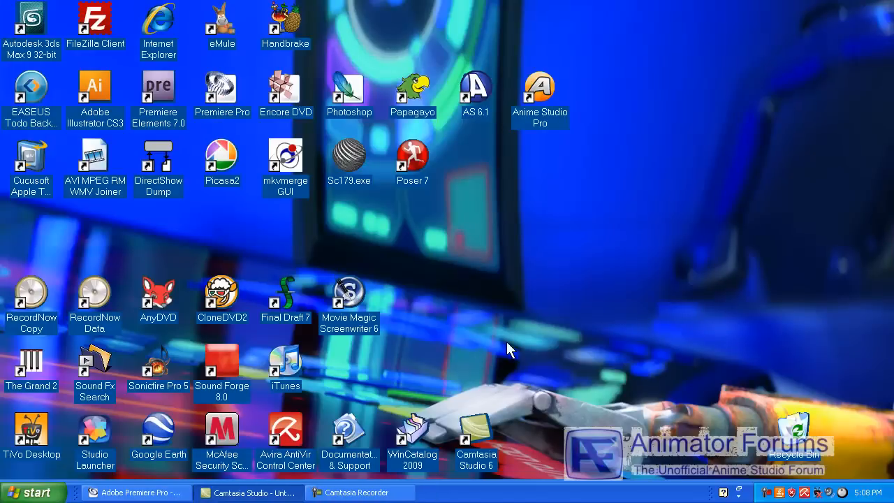
{"action": "left_click", "coordinate": [136, 493]}
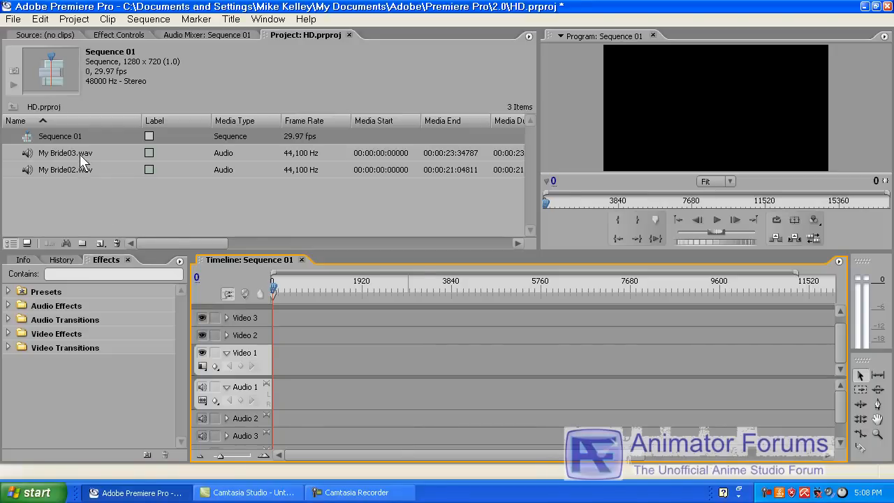
Insert My Bride02.wav and, directly after it, My Bride03.wav into Sequence 01 on Audio 1
{"action": "left_click", "coordinate": [84, 172]}
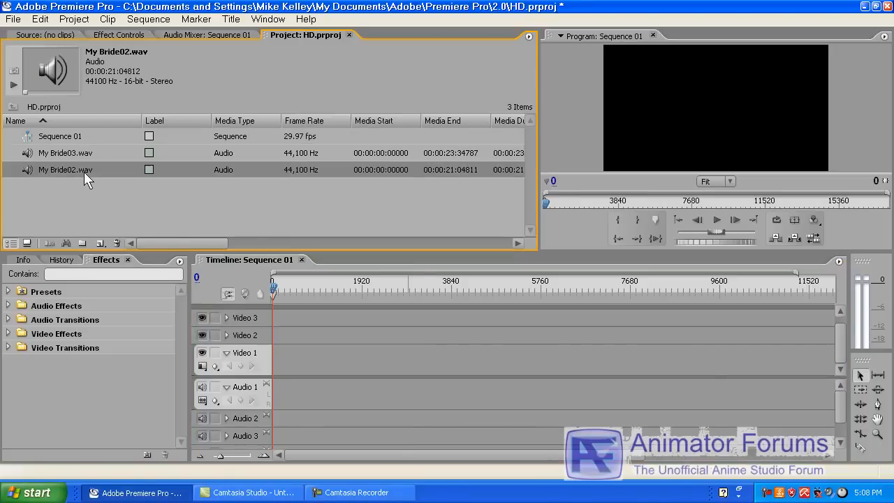
{"action": "right_click", "coordinate": [84, 173]}
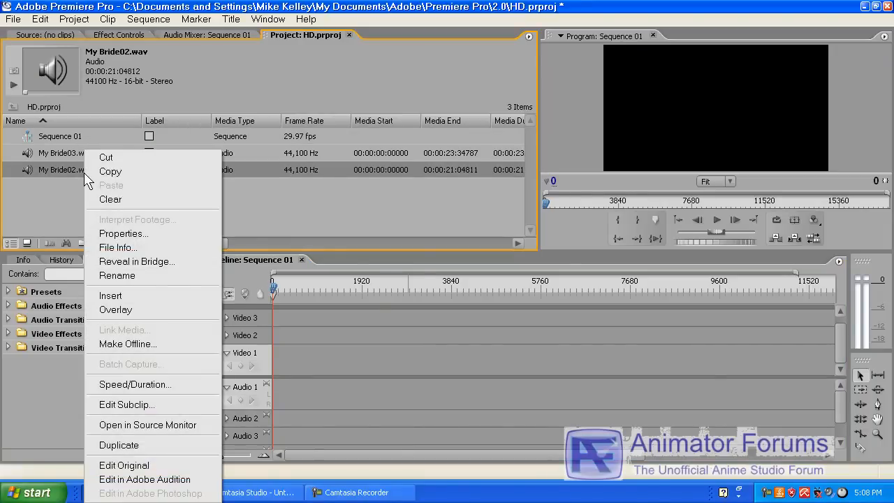
{"action": "left_click", "coordinate": [129, 298]}
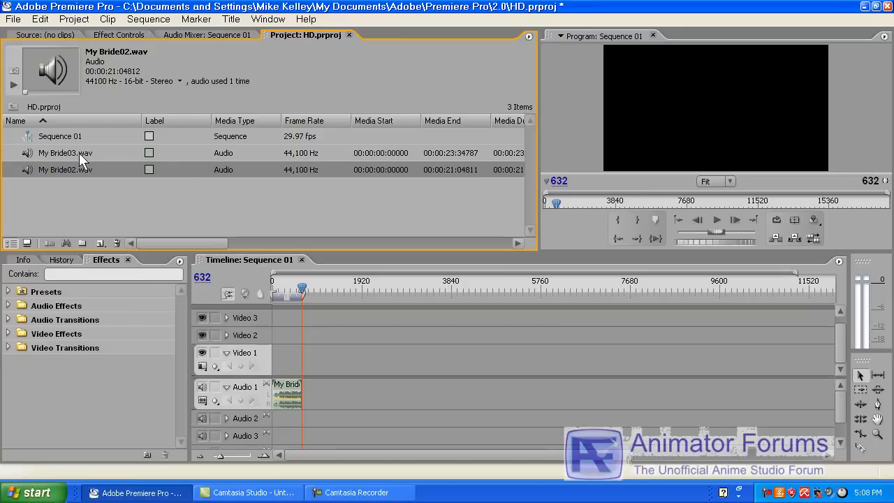
{"action": "right_click", "coordinate": [79, 153]}
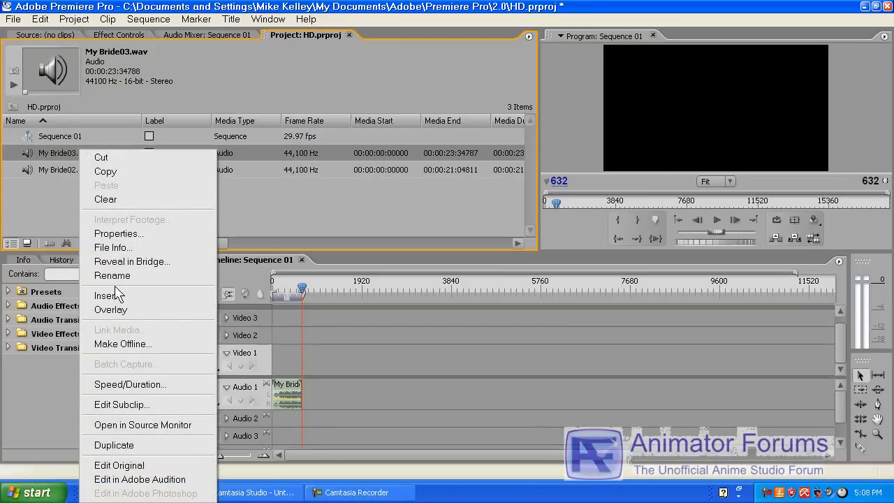
{"action": "left_click", "coordinate": [115, 294]}
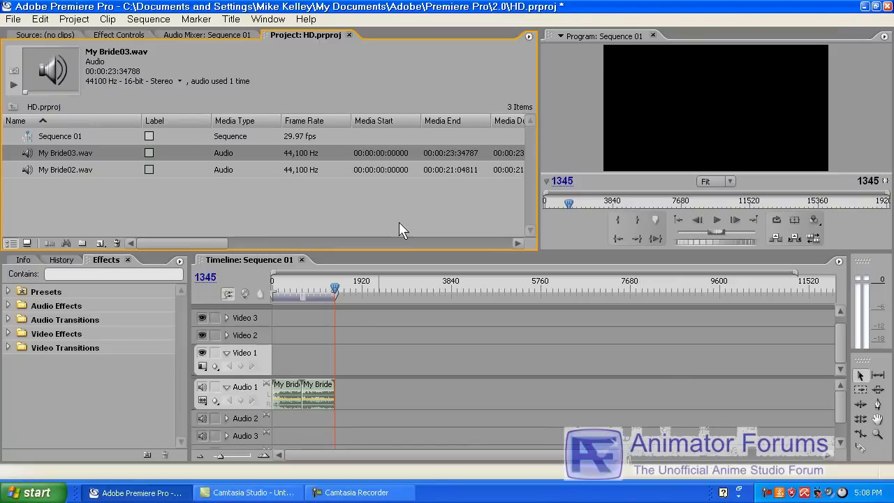
Move the Sequence 01 playhead back to the cut between My Bride02.wav and My Bride03.wav
{"action": "key", "text": "equal"}
{"action": "key", "text": "equal"}
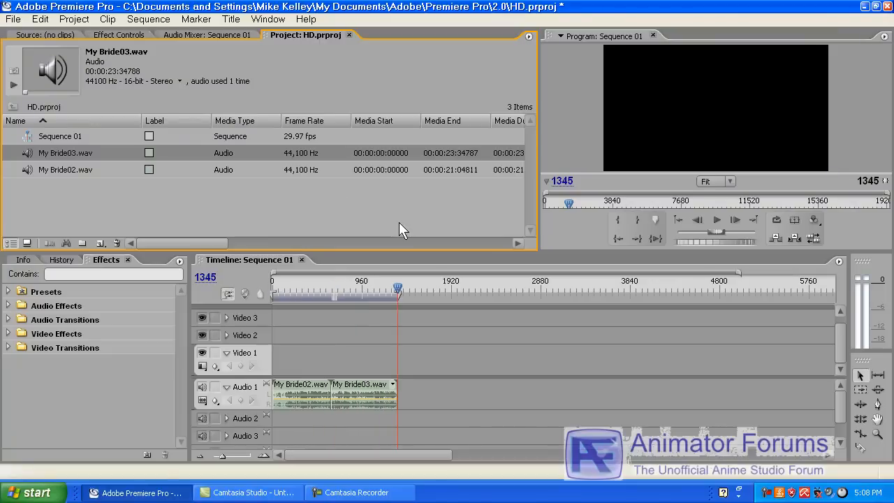
{"action": "key", "text": "equal"}
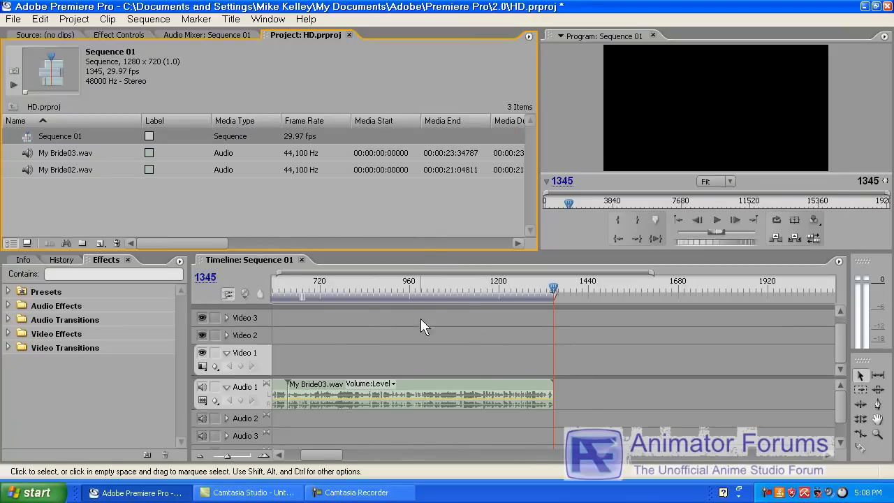
{"action": "left_click", "coordinate": [258, 263]}
{"action": "key", "text": "Page_Up"}
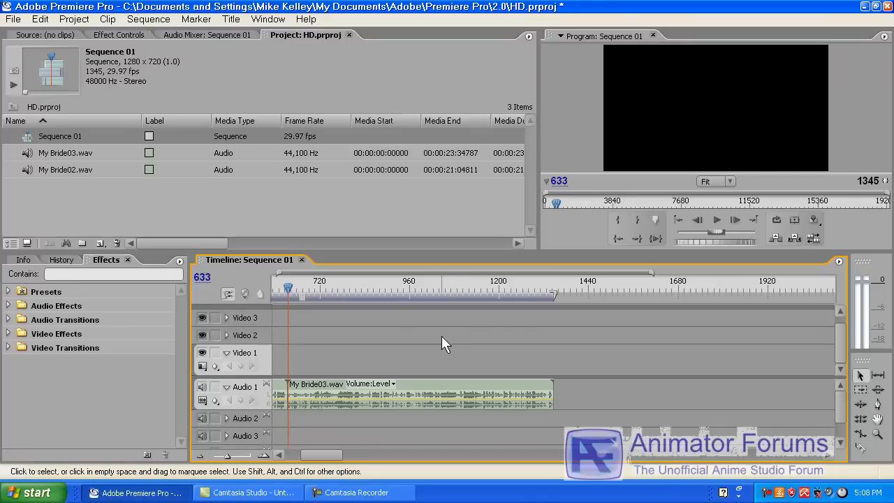
Place the playhead at frame 616, shortly before the cut between the two audio clips
{"action": "left_click_drag", "start_coordinate": [316, 452], "coordinate": [311, 466]}
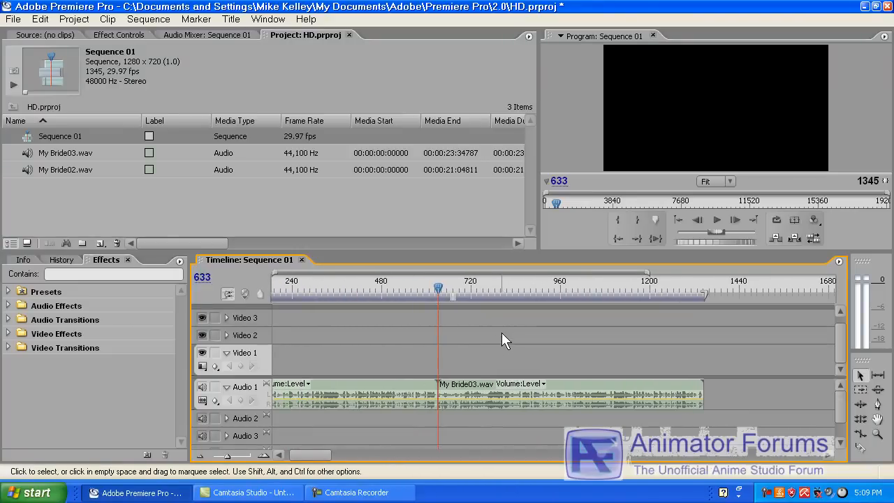
{"action": "key", "text": "equal"}
{"action": "key", "text": "equal"}
{"action": "key", "text": "equal"}
{"action": "key", "text": "equal"}
{"action": "key", "text": "equal"}
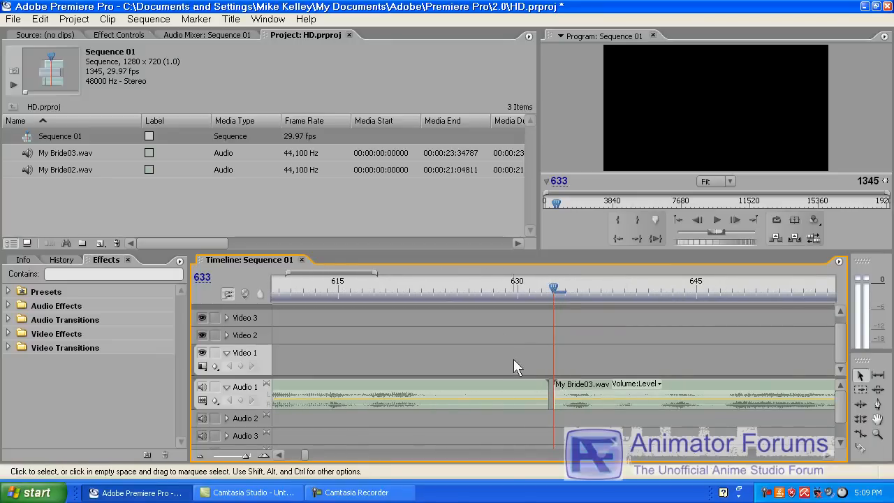
{"action": "left_click", "coordinate": [354, 287]}
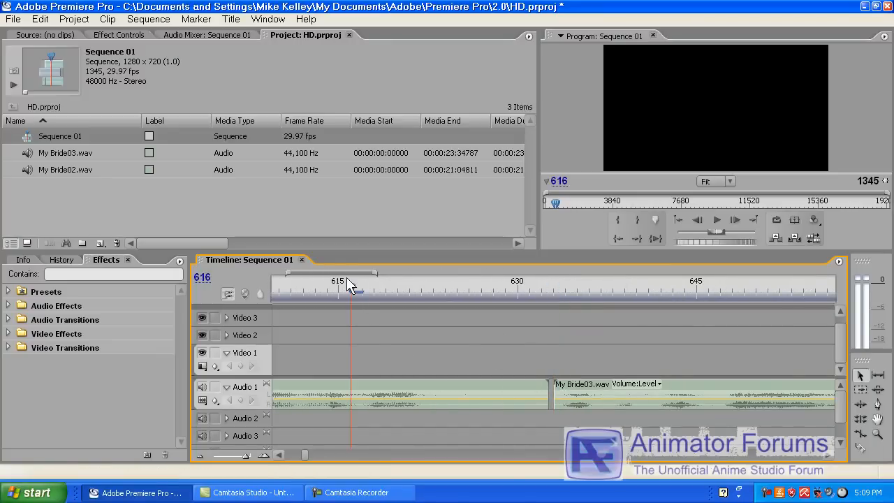
Play Sequence 01 from frame 434 across the cut between the two audio clips and return the playhead to the sequence start
{"action": "key", "text": "minus"}
{"action": "key", "text": "minus"}
{"action": "key", "text": "minus"}
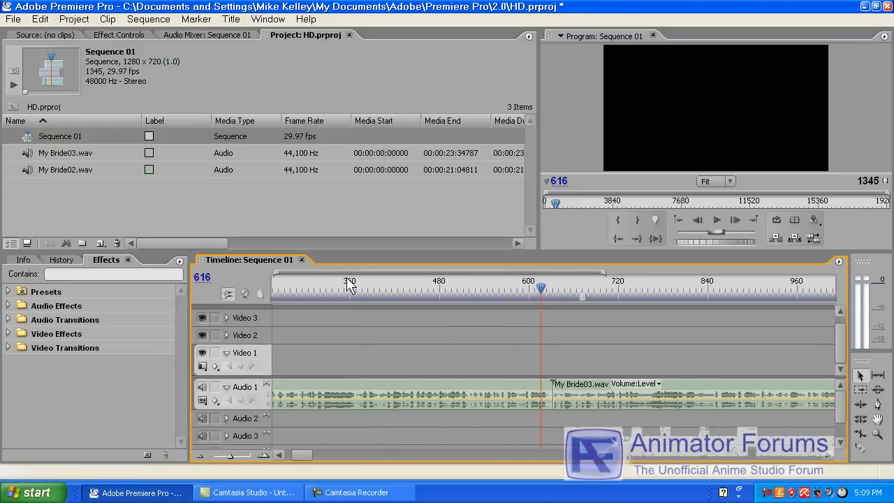
{"action": "left_click", "coordinate": [405, 283]}
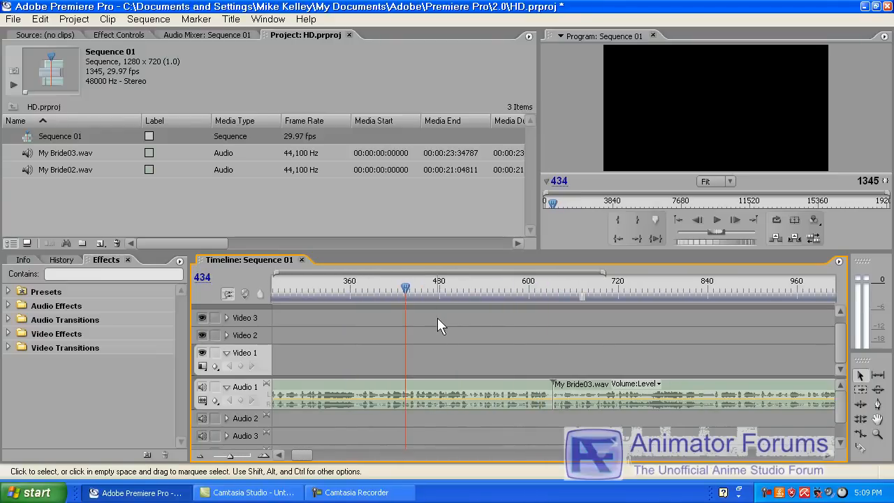
{"action": "key", "text": "space"}
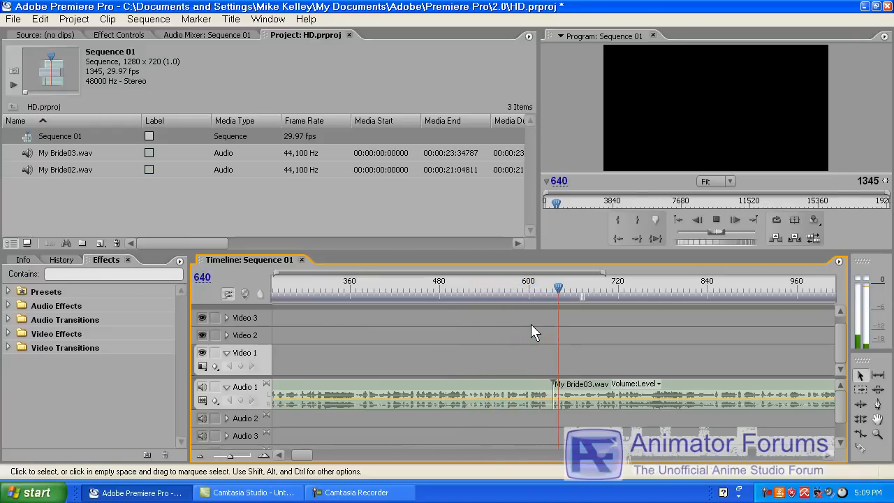
{"action": "key", "text": "space"}
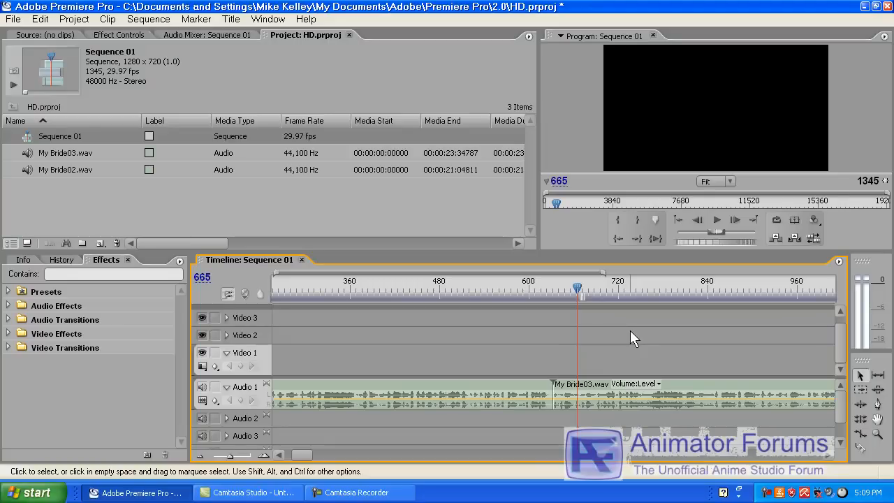
{"action": "key", "text": "Up"}
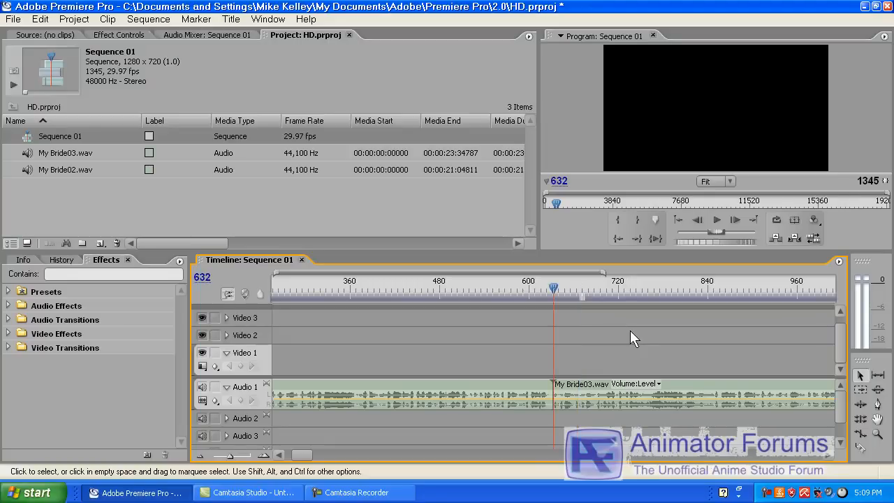
{"action": "key", "text": "Up"}
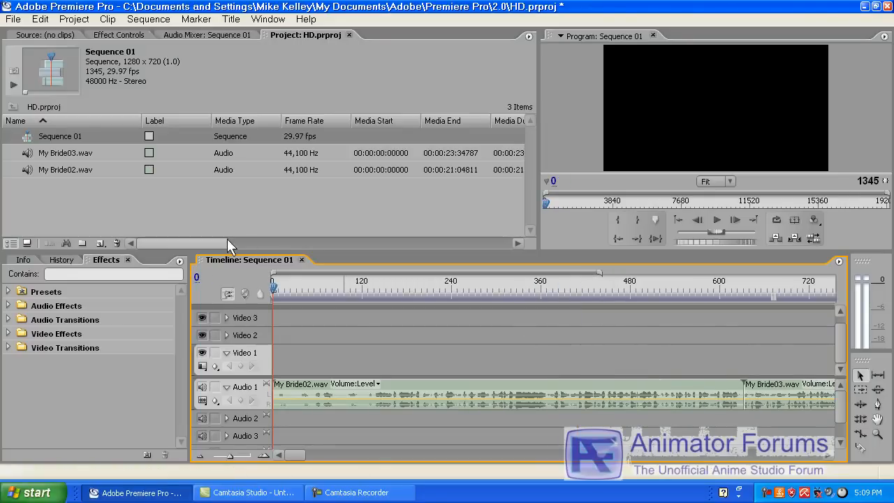
Import MyBrideFinal00001.bmp from the MyBride folder on the "ntl on Iron_man" network share as a numbered stills sequence
{"action": "right_click", "coordinate": [105, 197]}
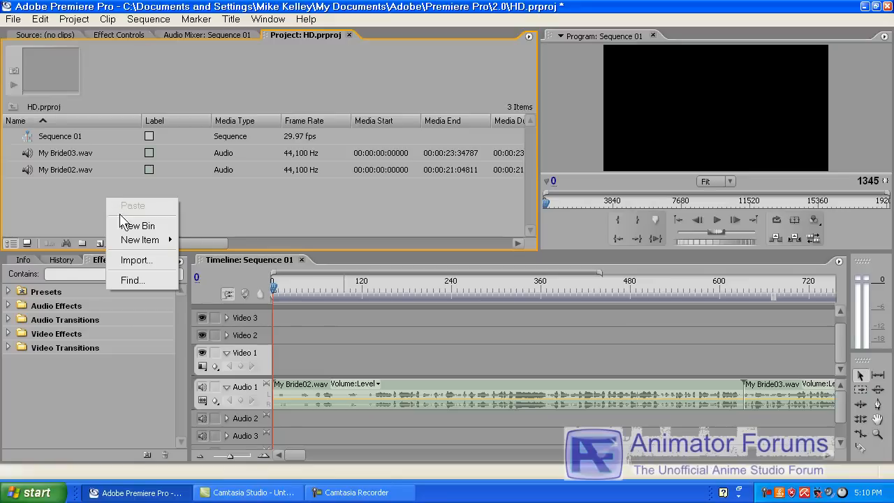
{"action": "left_click", "coordinate": [137, 260]}
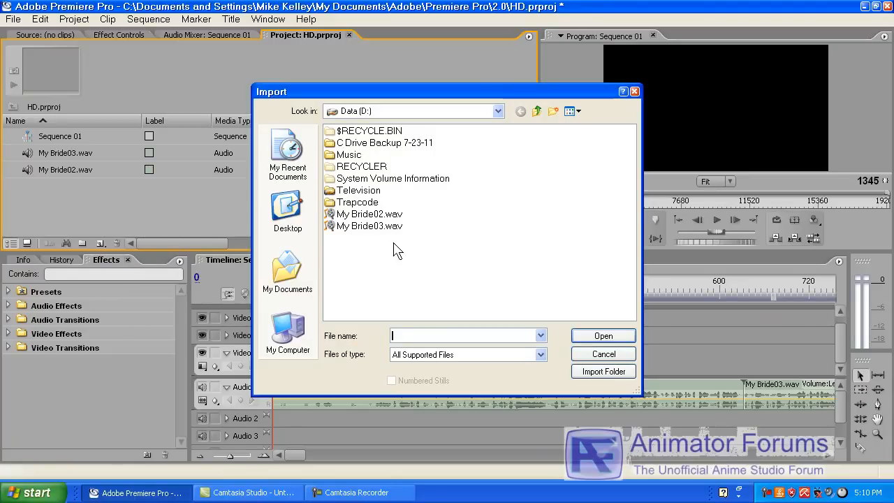
{"action": "left_click", "coordinate": [498, 112]}
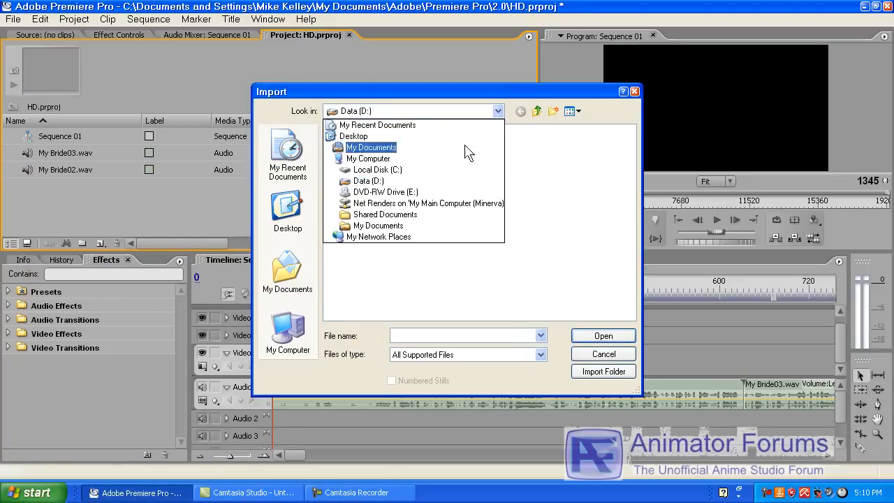
{"action": "left_click", "coordinate": [431, 240]}
{"action": "double_click", "coordinate": [383, 238]}
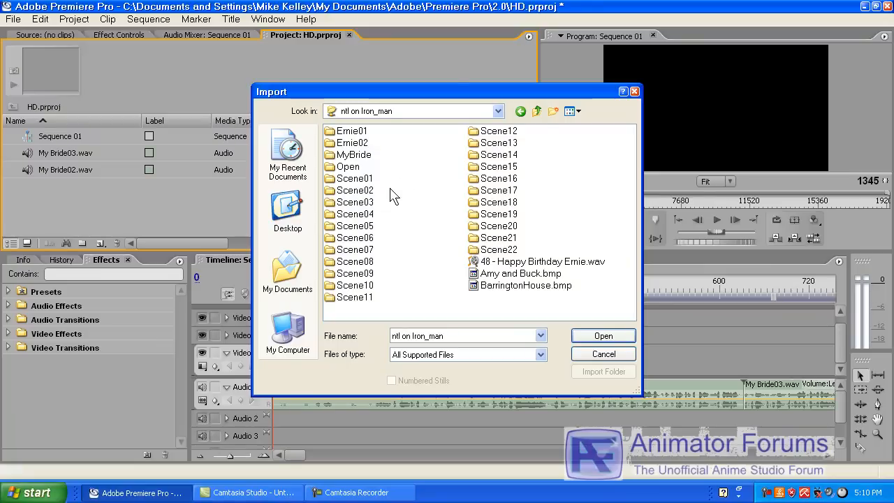
{"action": "double_click", "coordinate": [354, 155]}
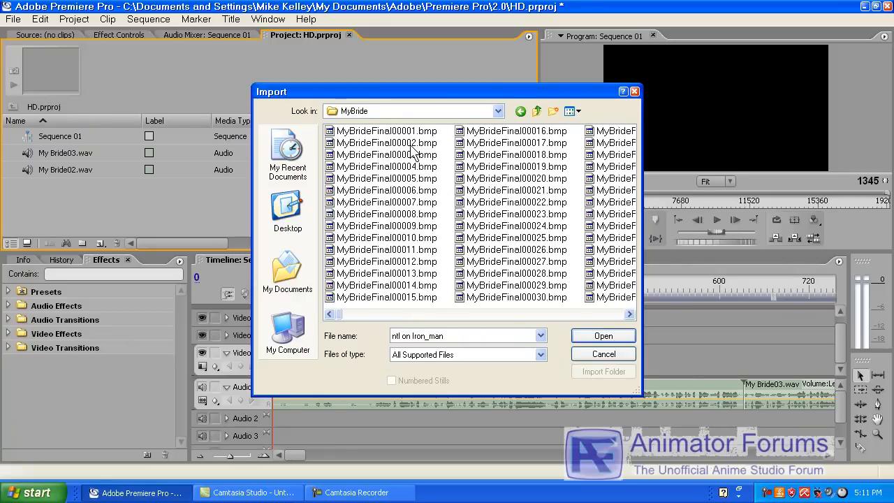
{"action": "left_click", "coordinate": [413, 133]}
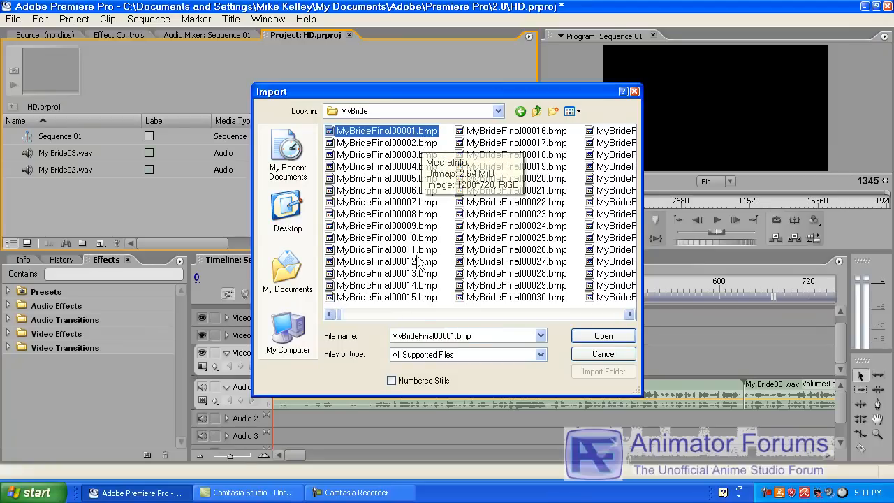
{"action": "left_click", "coordinate": [391, 380]}
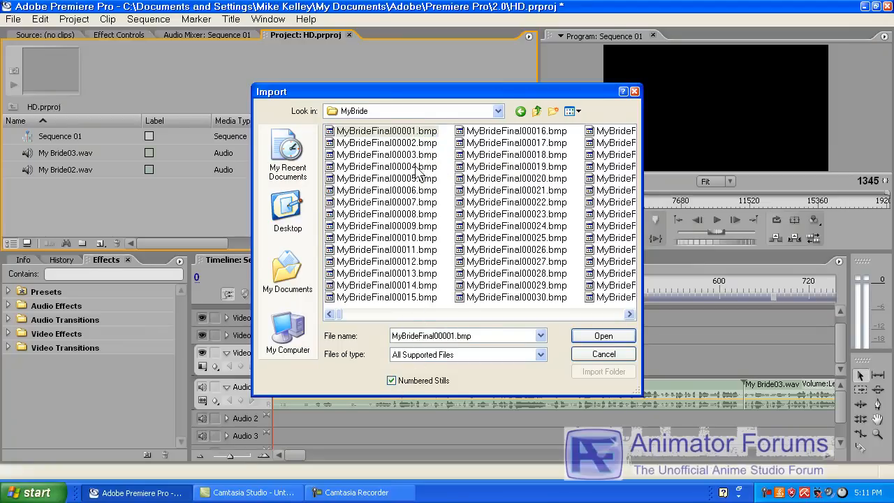
{"action": "left_click", "coordinate": [602, 336]}
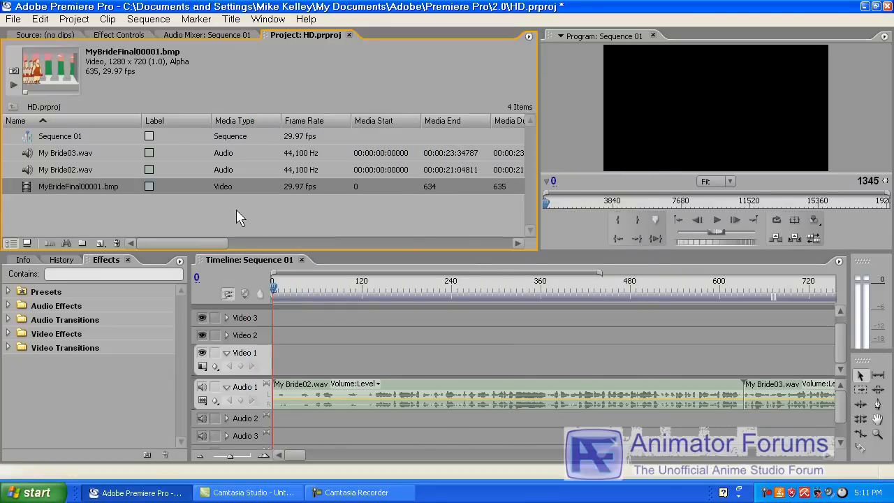
Import MyBrideFinal0300001.bmp from the MyBride folder as a second numbered stills sequence
{"action": "right_click", "coordinate": [214, 218]}
{"action": "left_click", "coordinate": [252, 284]}
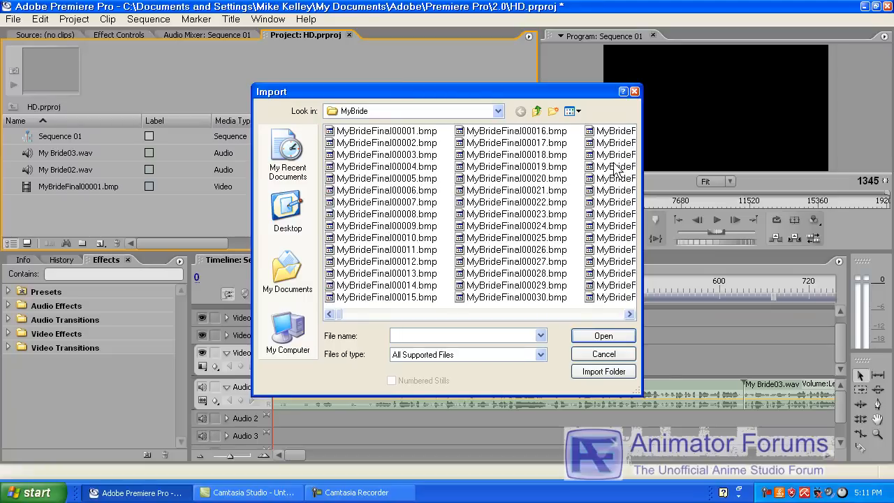
{"action": "left_click", "coordinate": [571, 318]}
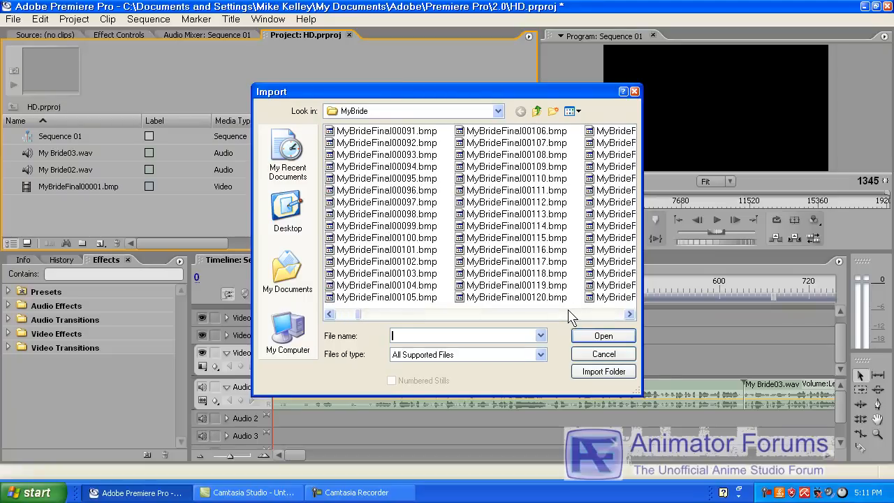
{"action": "left_click", "coordinate": [569, 312]}
{"action": "left_click", "coordinate": [568, 311]}
{"action": "left_click", "coordinate": [569, 311]}
{"action": "left_click", "coordinate": [569, 312]}
{"action": "left_click", "coordinate": [569, 311]}
{"action": "left_click", "coordinate": [569, 312]}
{"action": "left_click", "coordinate": [569, 311]}
{"action": "left_click", "coordinate": [569, 311]}
{"action": "left_click", "coordinate": [569, 314]}
{"action": "left_click", "coordinate": [569, 314]}
{"action": "left_click", "coordinate": [568, 314]}
{"action": "left_click", "coordinate": [569, 315]}
{"action": "left_click", "coordinate": [568, 315]}
{"action": "left_click", "coordinate": [569, 315]}
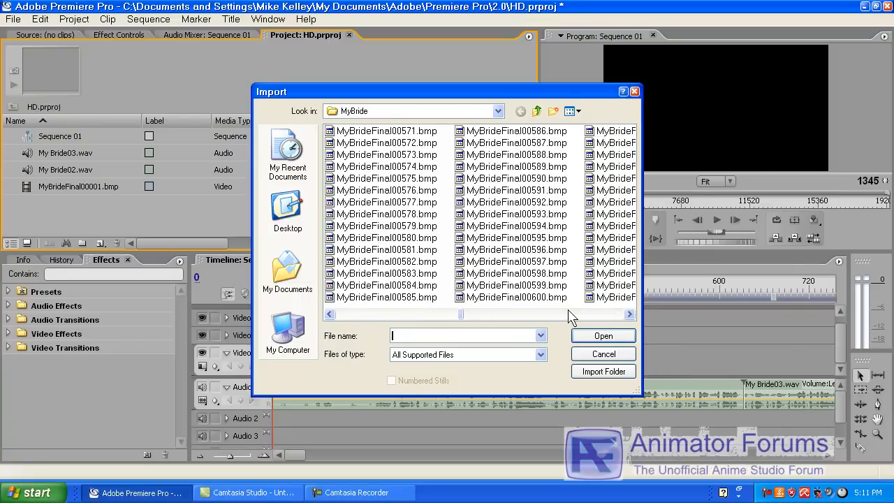
{"action": "left_click", "coordinate": [569, 314]}
{"action": "left_click", "coordinate": [568, 314]}
{"action": "left_click", "coordinate": [568, 314]}
{"action": "left_click", "coordinate": [442, 316]}
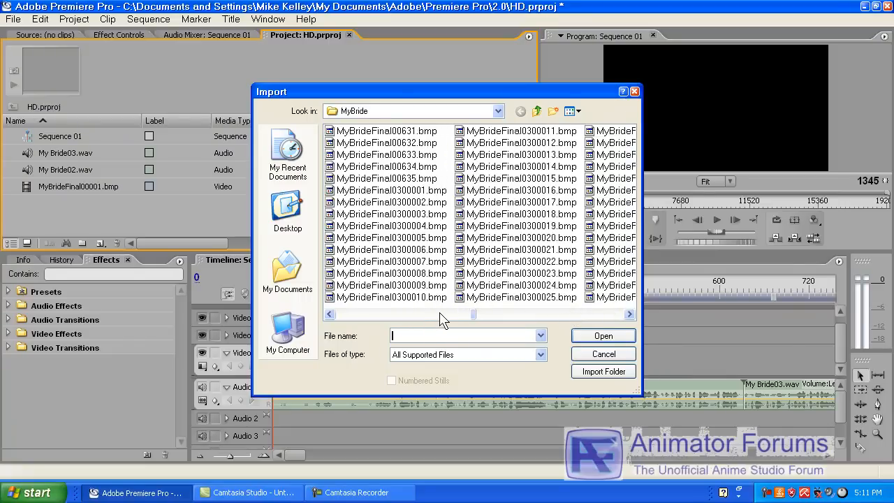
{"action": "left_click", "coordinate": [413, 195]}
{"action": "left_click", "coordinate": [392, 381]}
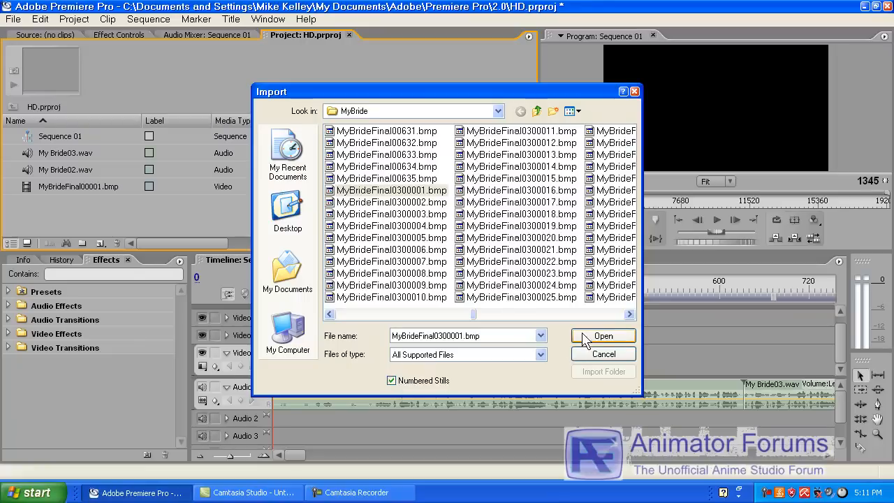
{"action": "left_click", "coordinate": [574, 335]}
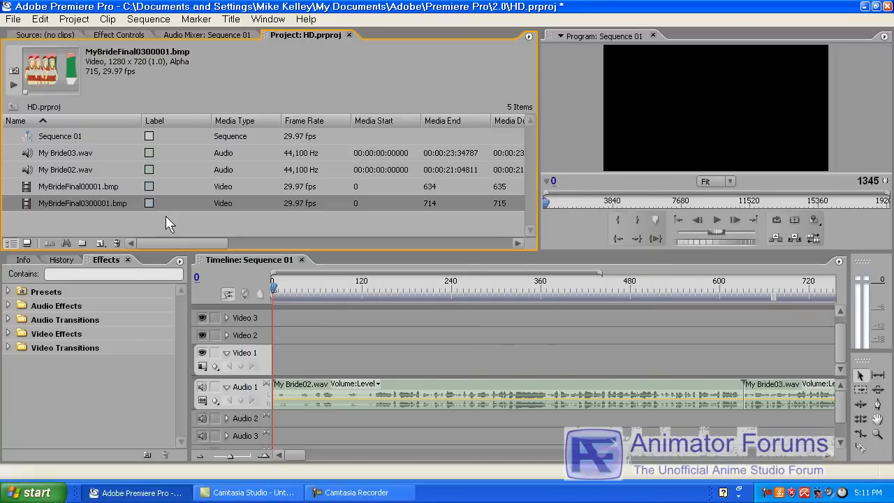
Place MyBrideFinal00001.bmp at frame 0 of Video 1 and trim its end to the end of My Bride02.wav
{"action": "left_click_drag", "start_coordinate": [90, 187], "coordinate": [268, 347]}
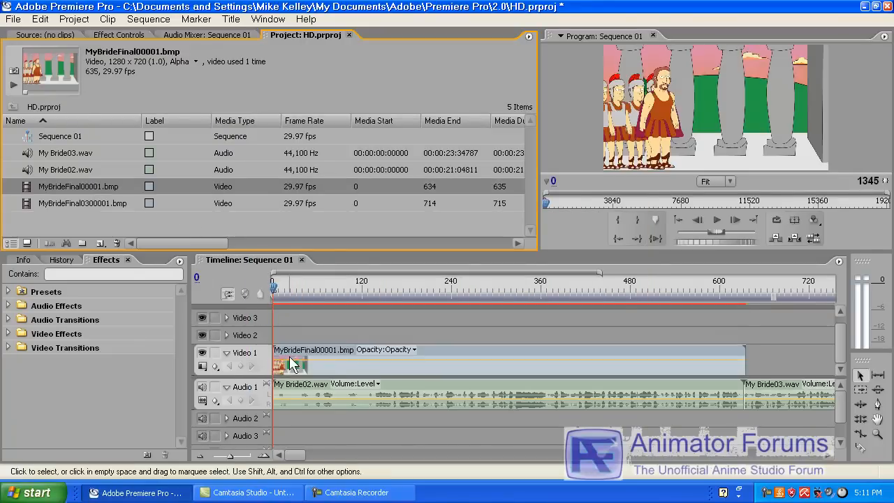
{"action": "left_click", "coordinate": [737, 282]}
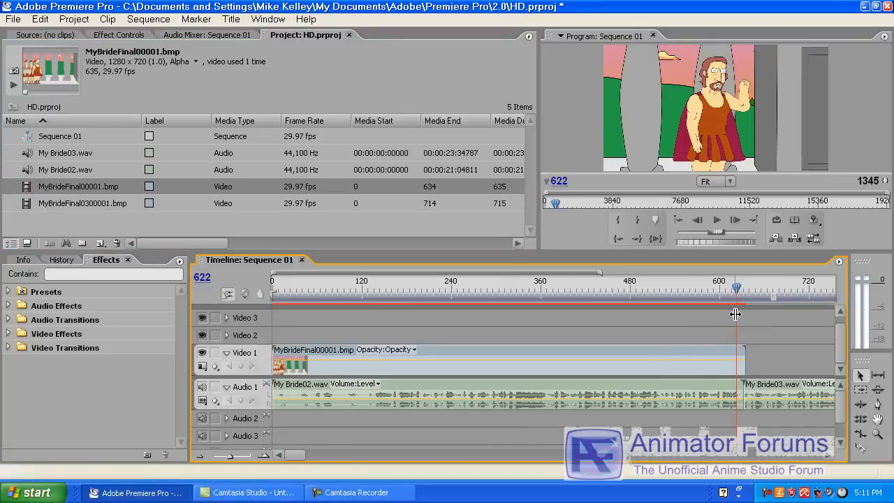
{"action": "key", "text": "="}
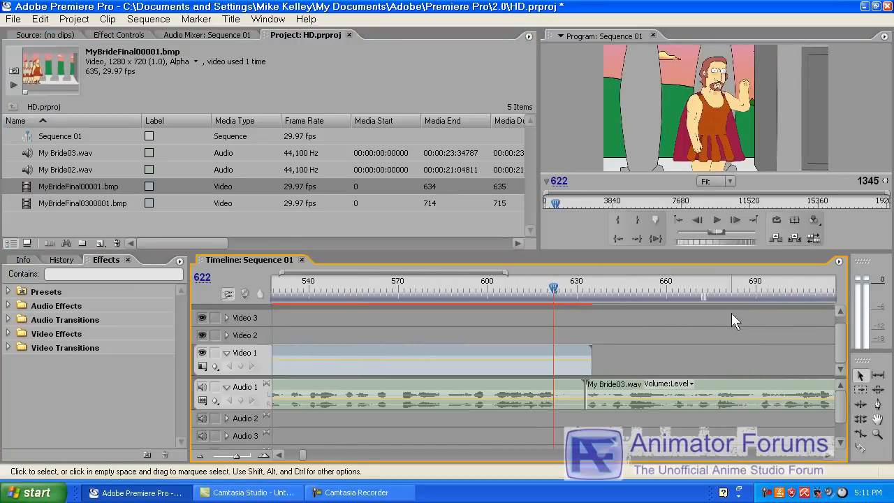
{"action": "key", "text": "="}
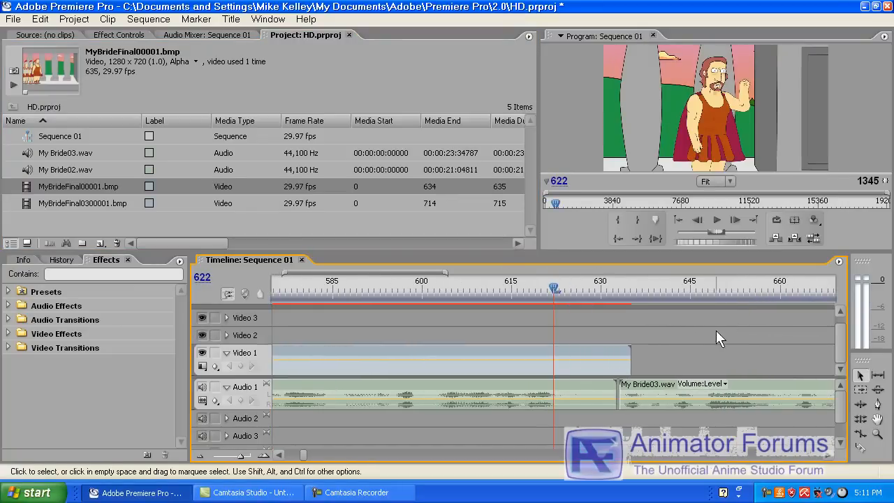
{"action": "left_click", "coordinate": [630, 357]}
{"action": "left_click_drag", "start_coordinate": [630, 357], "coordinate": [615, 359]}
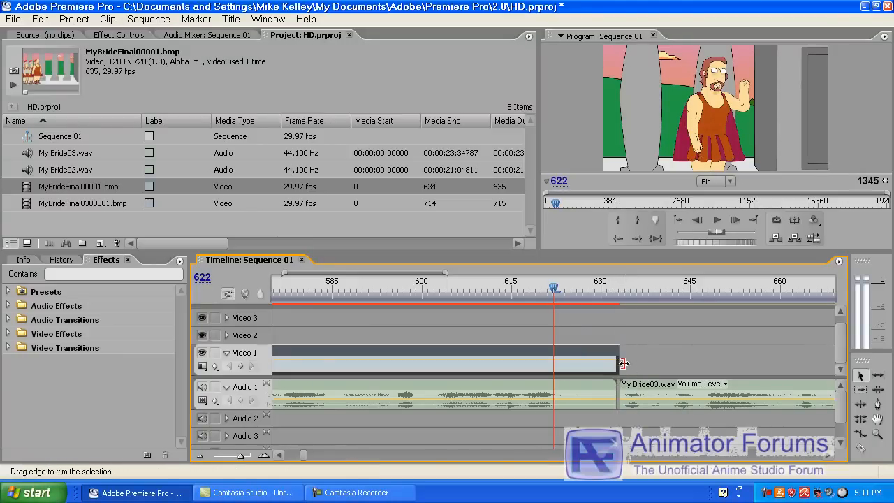
Place MyBrideFinal0300001.bmp on Video 1 at frame 633 and trim its end to the end of My Bride03.wav
{"action": "key", "text": "Page_Down"}
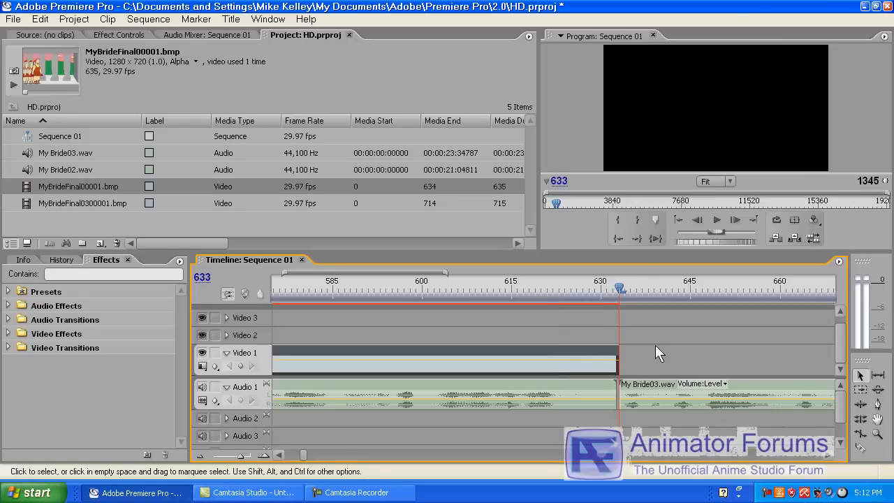
{"action": "left_click_drag", "start_coordinate": [98, 199], "coordinate": [625, 359]}
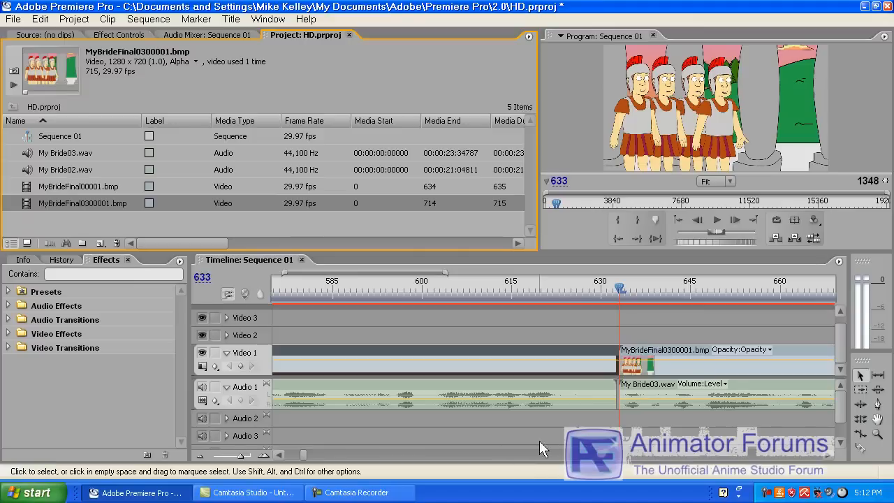
{"action": "left_click", "coordinate": [741, 457]}
{"action": "left_click_drag", "start_coordinate": [741, 457], "coordinate": [741, 458]}
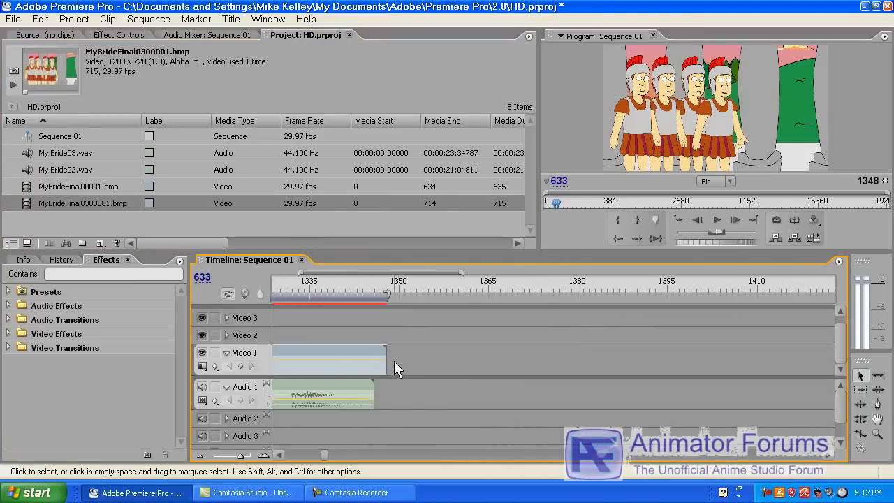
{"action": "left_click_drag", "start_coordinate": [382, 358], "coordinate": [374, 358]}
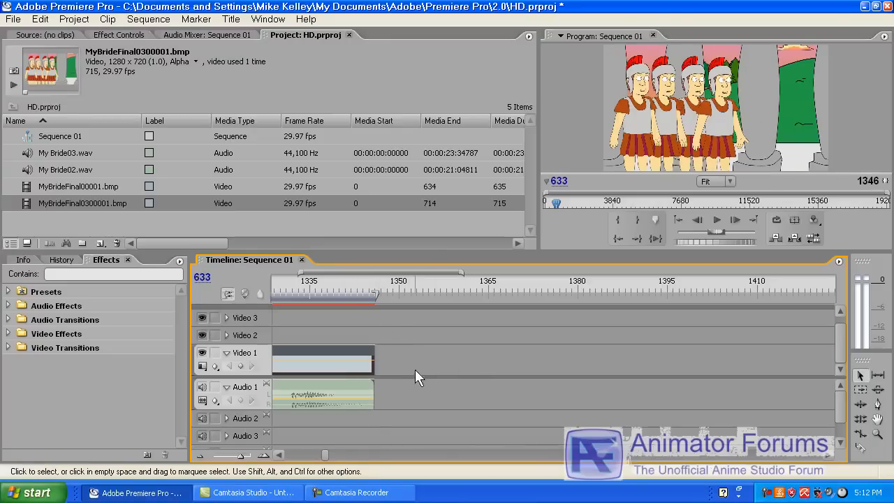
Review all the clips of Sequence 01 and preview the MyBrideFinal00001.bmp footage up to frame 169
{"action": "left_click_drag", "start_coordinate": [328, 462], "coordinate": [289, 463]}
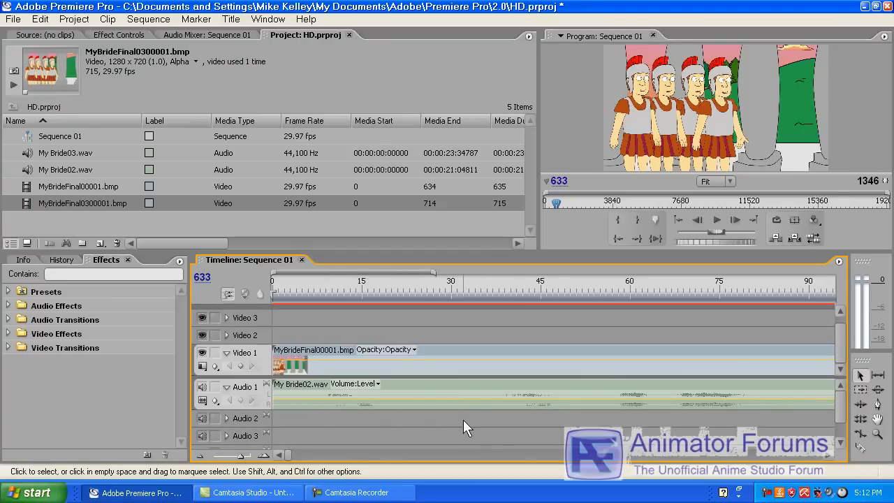
{"action": "key", "text": "minus"}
{"action": "key", "text": "minus"}
{"action": "key", "text": "minus"}
{"action": "key", "text": "minus"}
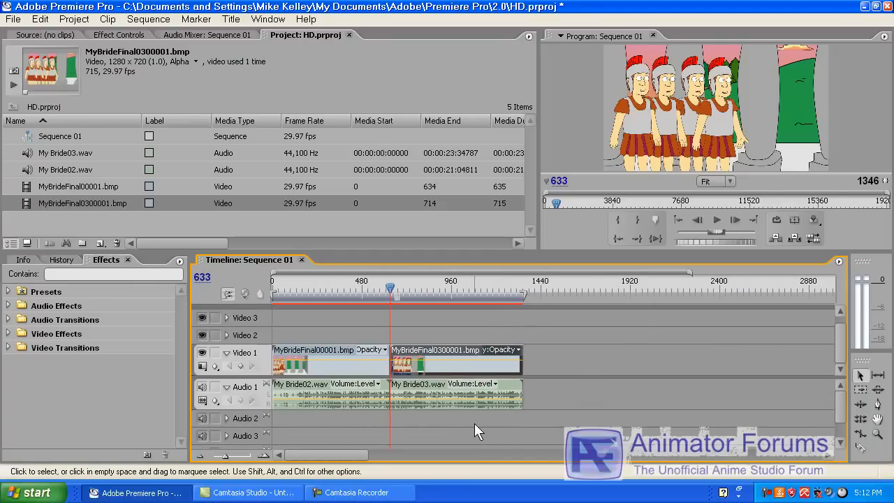
{"action": "left_click_drag", "start_coordinate": [286, 281], "coordinate": [308, 285]}
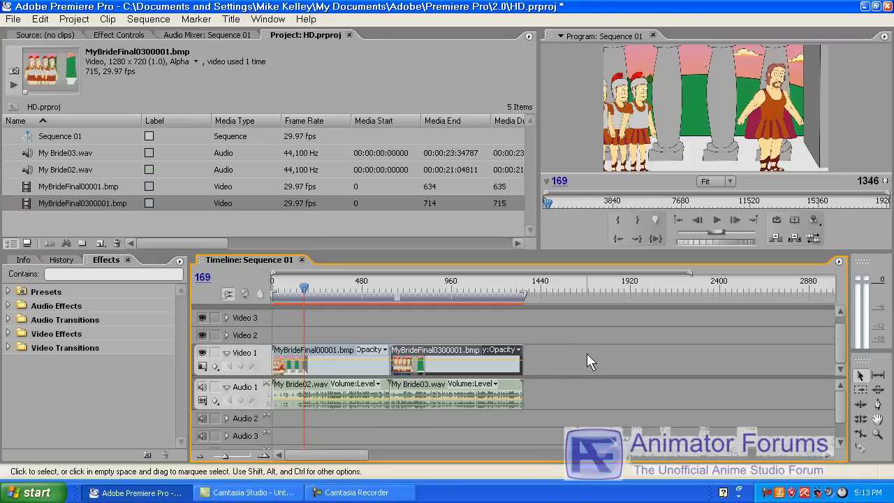
Minimize Premiere Pro, launch Anime Studio Pro and maximize its window
{"action": "left_click", "coordinate": [866, 7]}
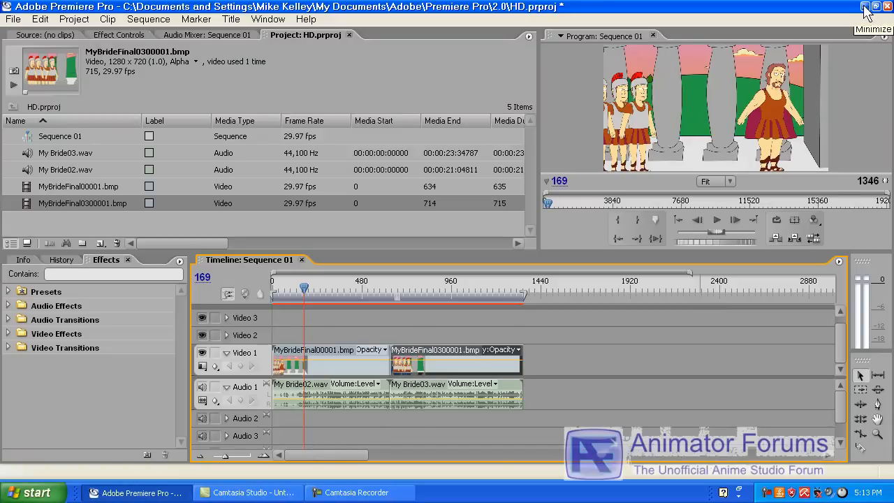
{"action": "double_click", "coordinate": [538, 92]}
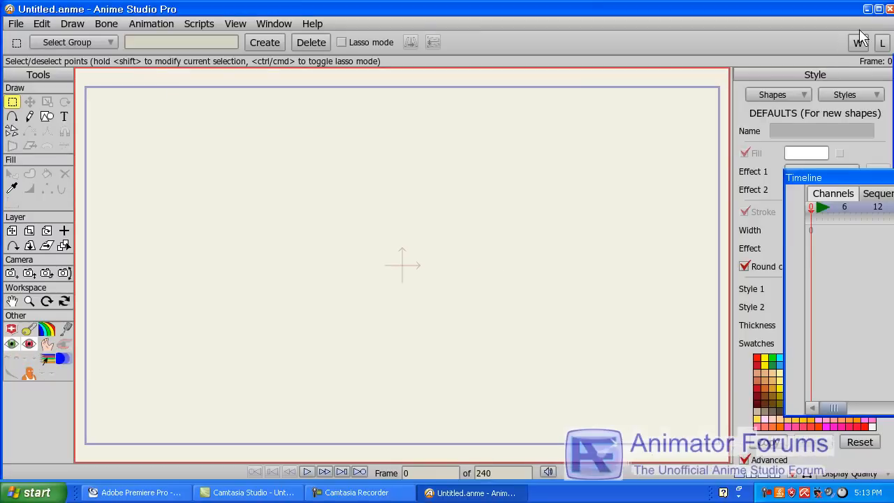
{"action": "left_click", "coordinate": [879, 9]}
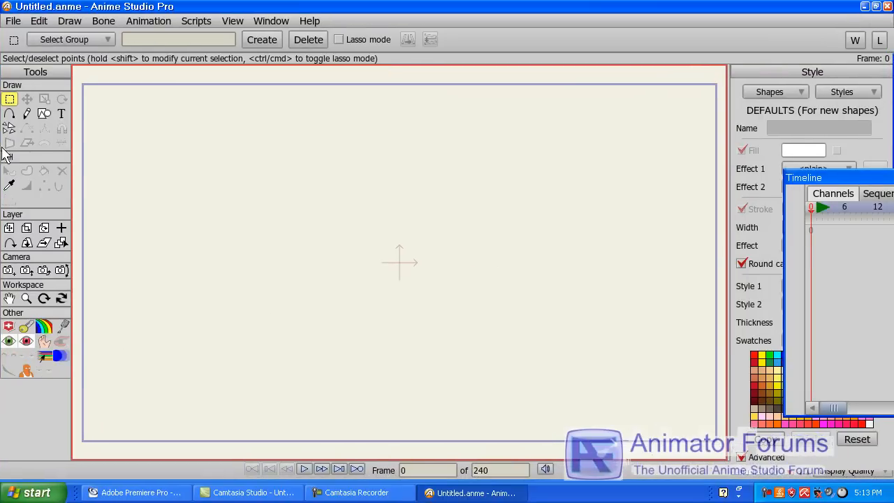
Open the MyBrideFinal.anme project from the Data (D:) drive
{"action": "left_click", "coordinate": [13, 21]}
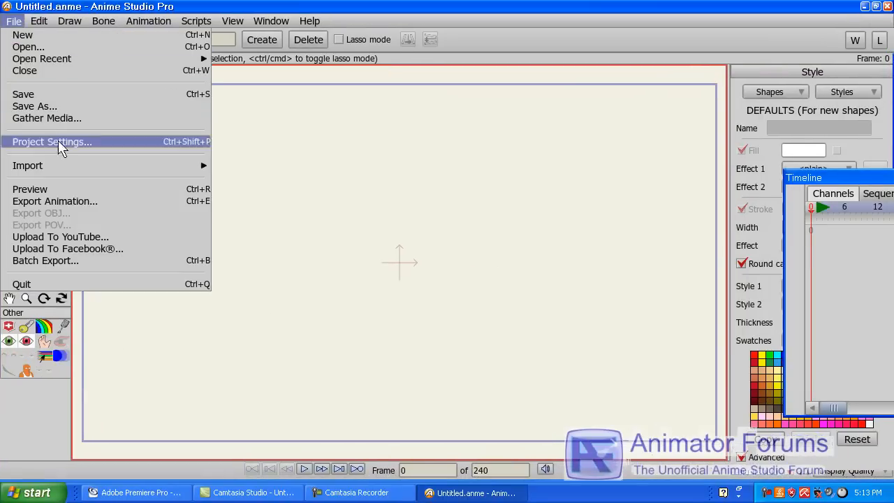
{"action": "mouse_move", "coordinate": [94, 58]}
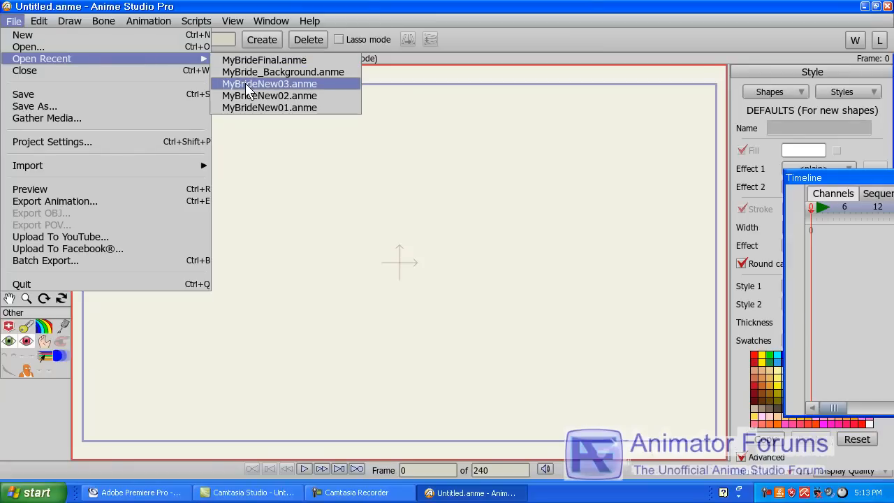
{"action": "left_click", "coordinate": [41, 47]}
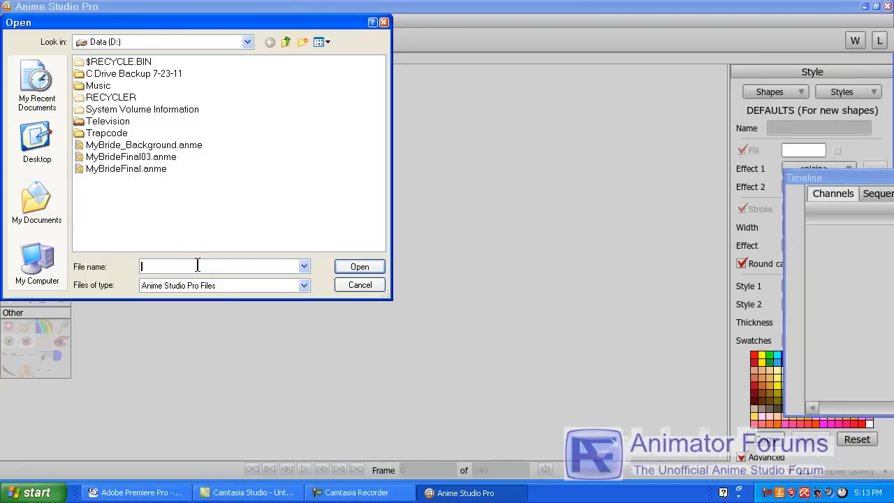
{"action": "double_click", "coordinate": [155, 170]}
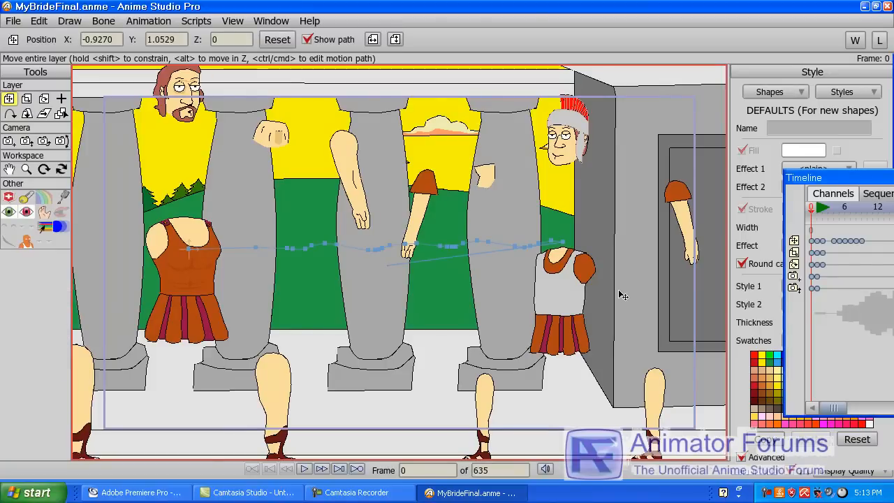
Play the animation from frame 1 to watch the existing lip sync of Milos
{"action": "key", "text": "Right"}
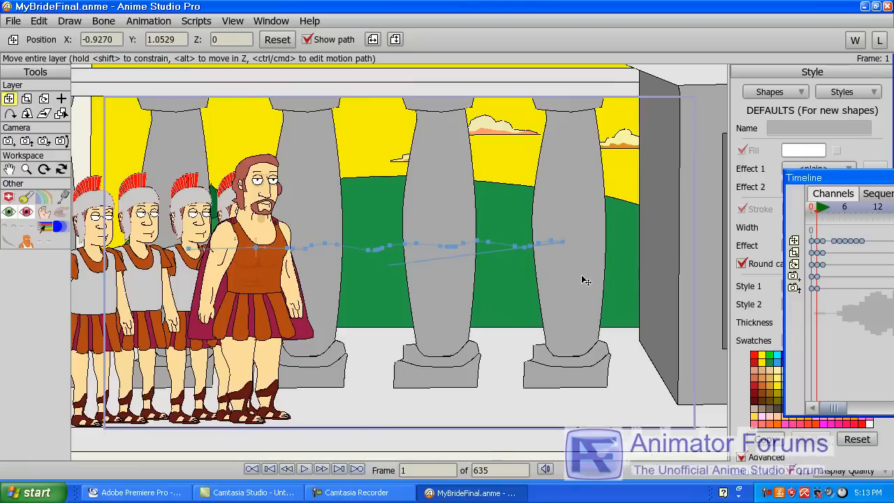
{"action": "key", "text": "space"}
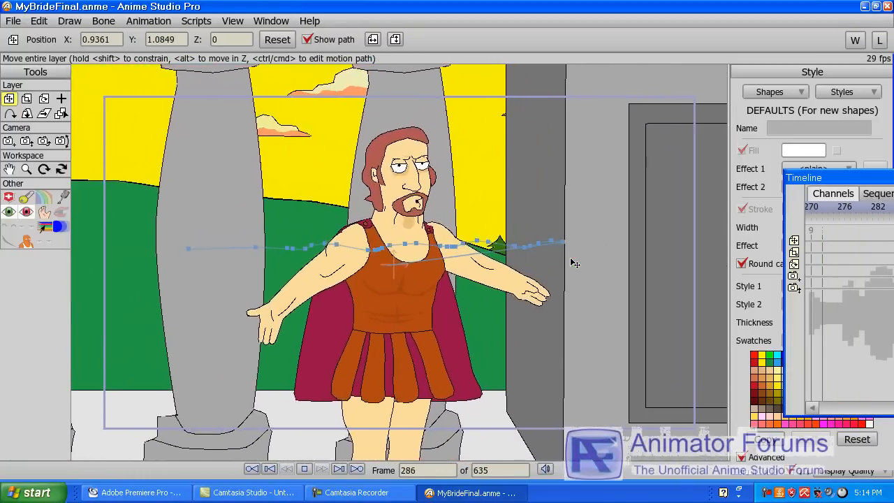
{"action": "key", "text": "space"}
Move the Timeline window further into view, zoom in on Milos's face and play the lip sync from about frame 290
{"action": "left_click_drag", "start_coordinate": [831, 176], "coordinate": [538, 173]}
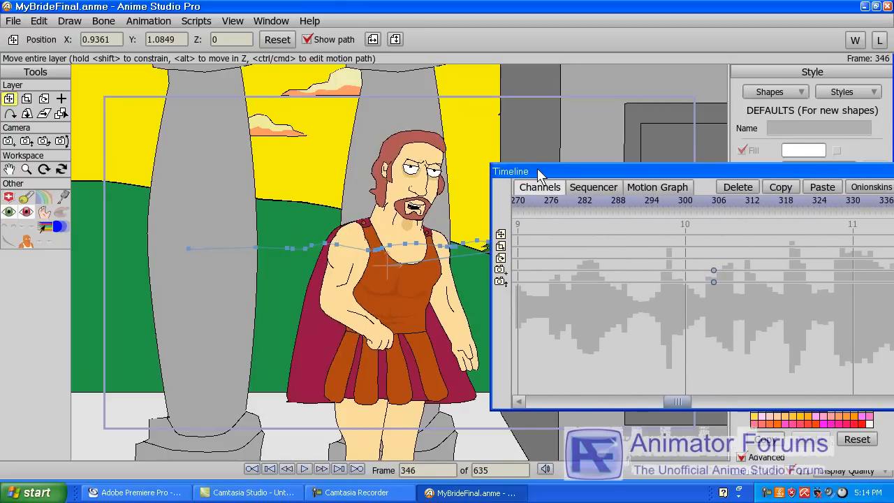
{"action": "left_click", "coordinate": [719, 202]}
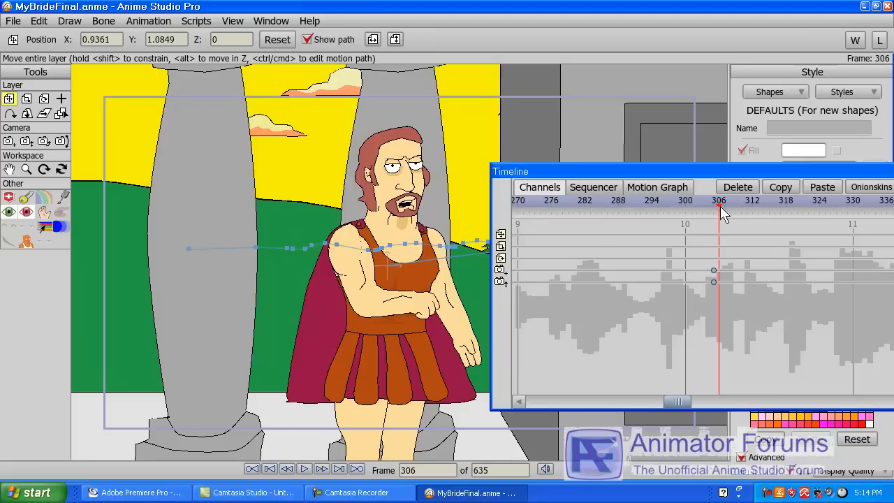
{"action": "scroll", "coordinate": [468, 265], "scroll_direction": "up", "scroll_amount": 5}
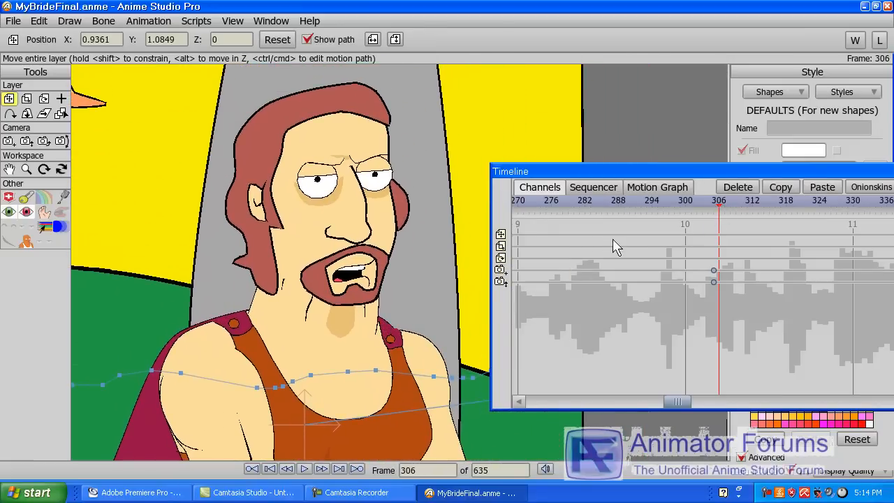
{"action": "left_click", "coordinate": [630, 201]}
{"action": "key", "text": "space"}
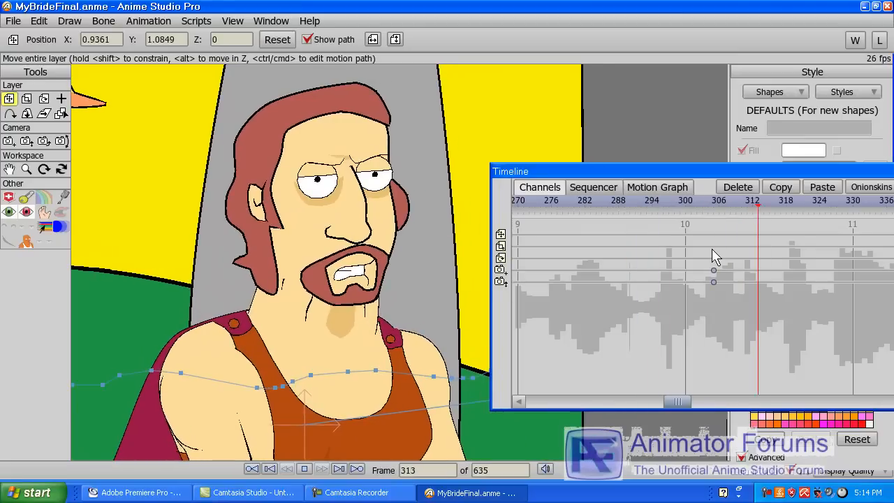
{"action": "key", "text": "space"}
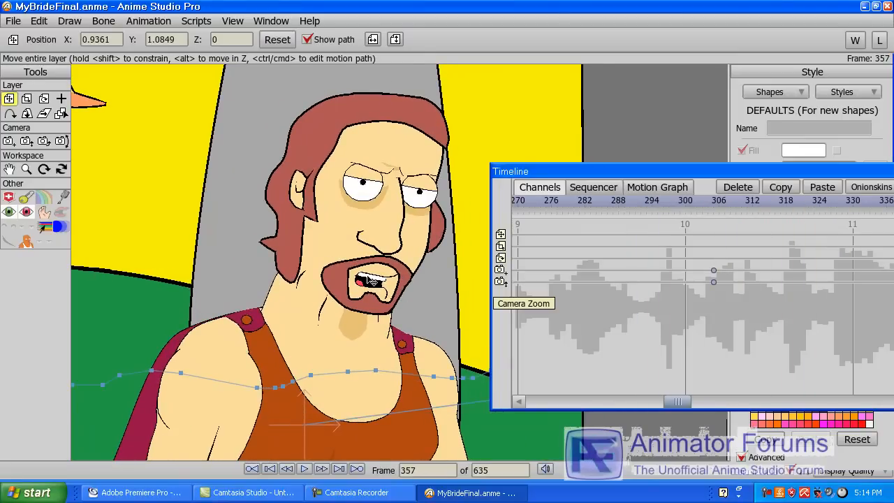
Select the Neutral switch layer inside Milos's Mouth group to show its keyframes in the Timeline
{"action": "left_click_drag", "start_coordinate": [750, 174], "coordinate": [701, 172]}
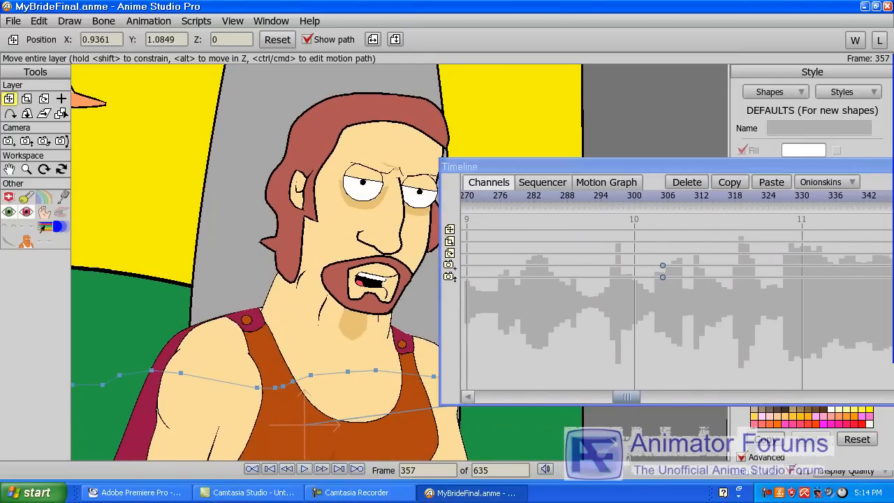
{"action": "left_click_drag", "start_coordinate": [893, 91], "coordinate": [795, 92]}
{"action": "left_click", "coordinate": [696, 121]}
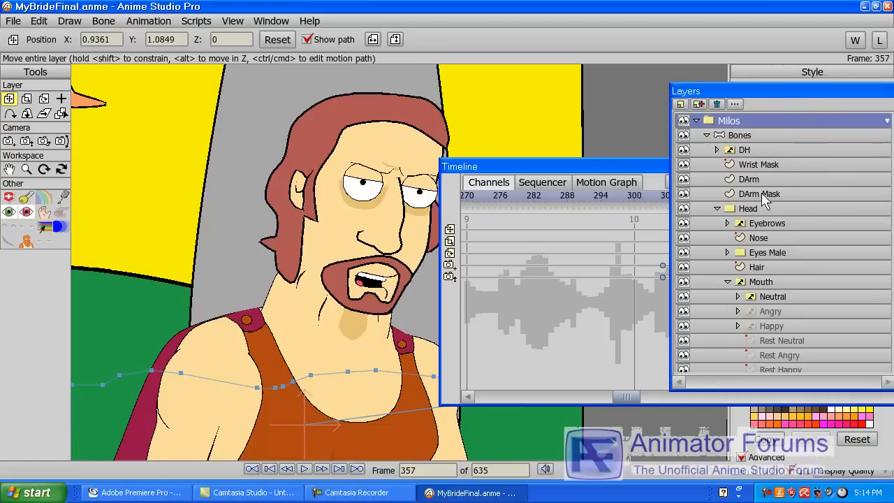
{"action": "left_click", "coordinate": [782, 296]}
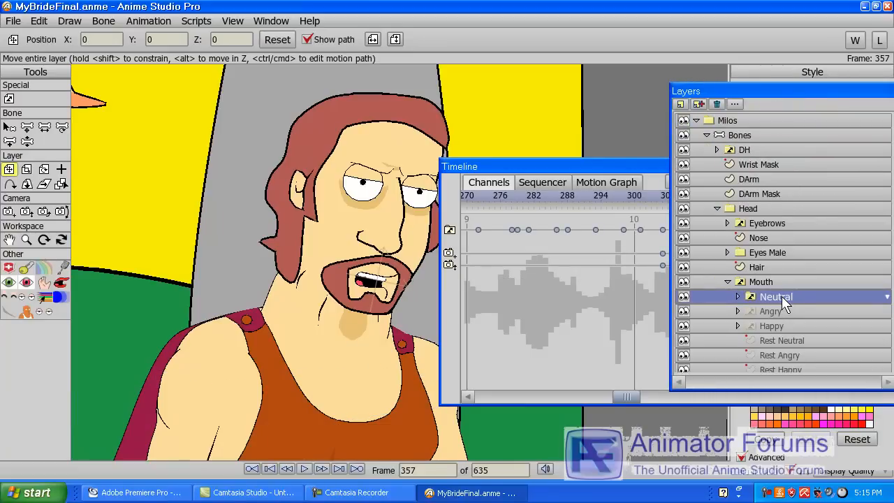
{"action": "left_click_drag", "start_coordinate": [778, 88], "coordinate": [893, 91]}
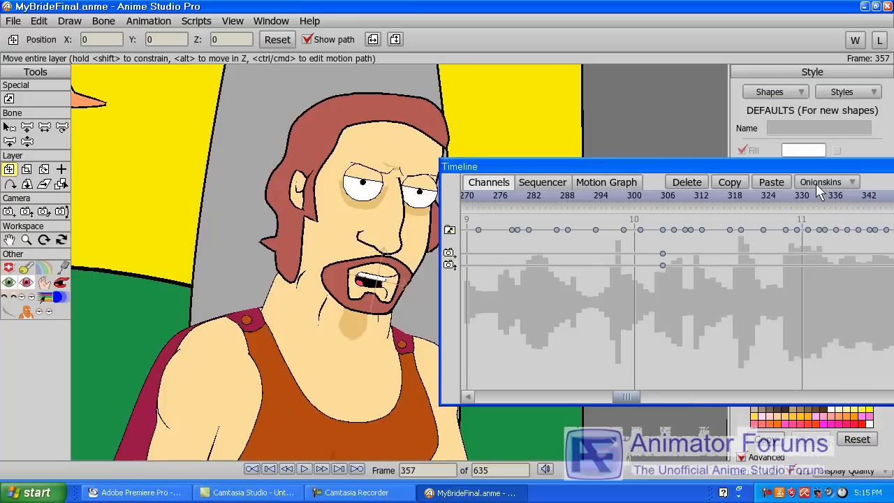
Delete the Neutral mouth keyframes lying between frames 327 and 355
{"action": "left_click_drag", "start_coordinate": [796, 168], "coordinate": [791, 159]}
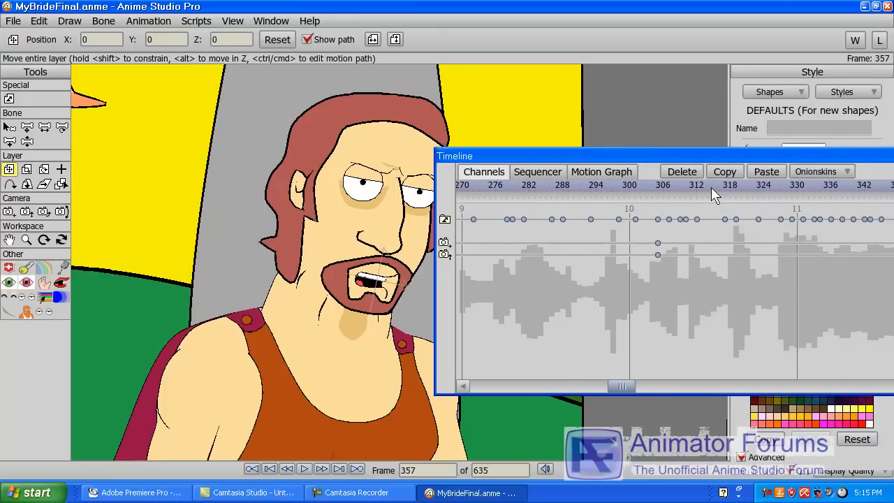
{"action": "left_click_drag", "start_coordinate": [694, 189], "coordinate": [781, 203]}
{"action": "left_click_drag", "start_coordinate": [792, 154], "coordinate": [657, 160]}
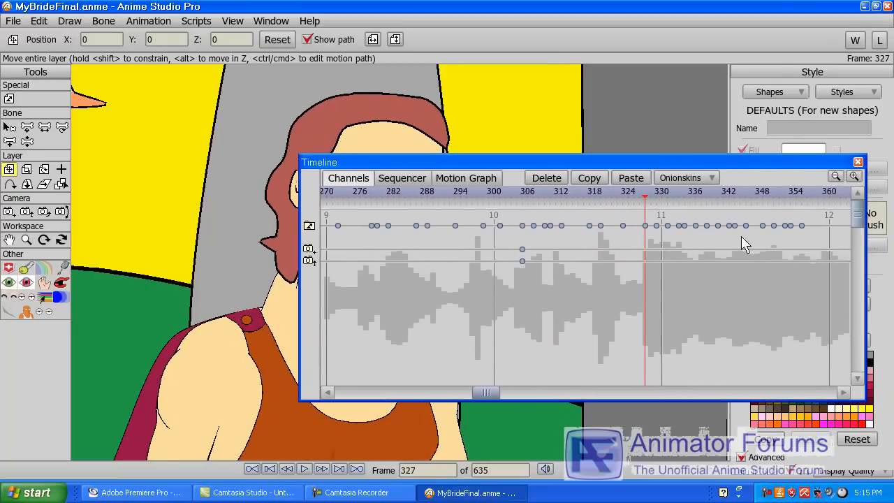
{"action": "left_click_drag", "start_coordinate": [655, 213], "coordinate": [797, 241]}
{"action": "left_click", "coordinate": [557, 180]}
Shrink the Timeline window, move it off the mouth and play the animation from frame 320 to check the held mouth shape
{"action": "left_click_drag", "start_coordinate": [581, 164], "coordinate": [715, 97]}
{"action": "key", "text": "space"}
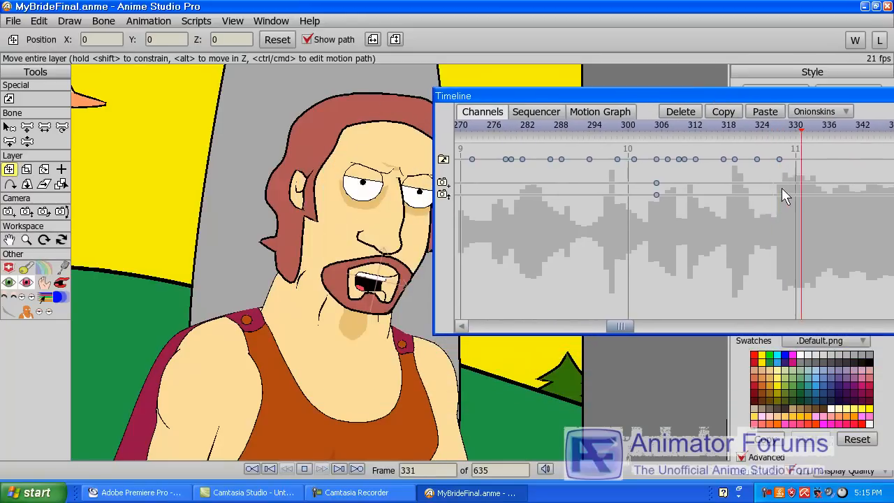
{"action": "key", "text": "space"}
{"action": "left_click_drag", "start_coordinate": [677, 95], "coordinate": [515, 33]}
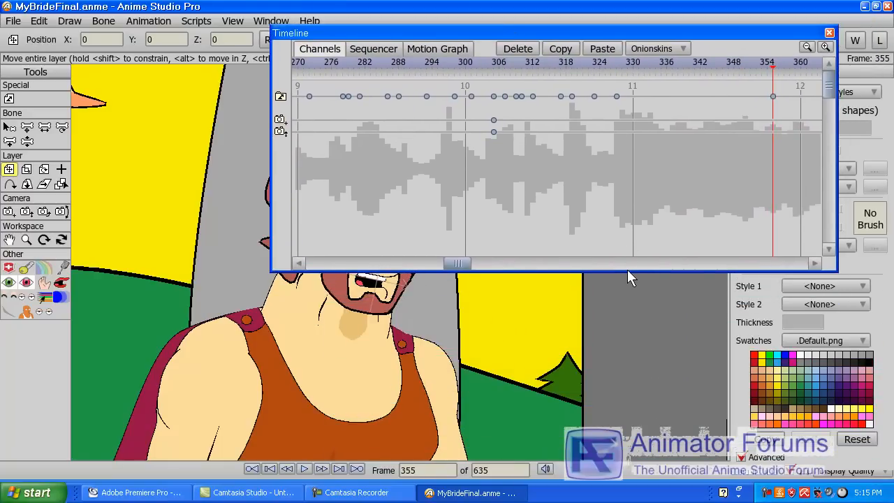
{"action": "left_click_drag", "start_coordinate": [629, 269], "coordinate": [625, 199]}
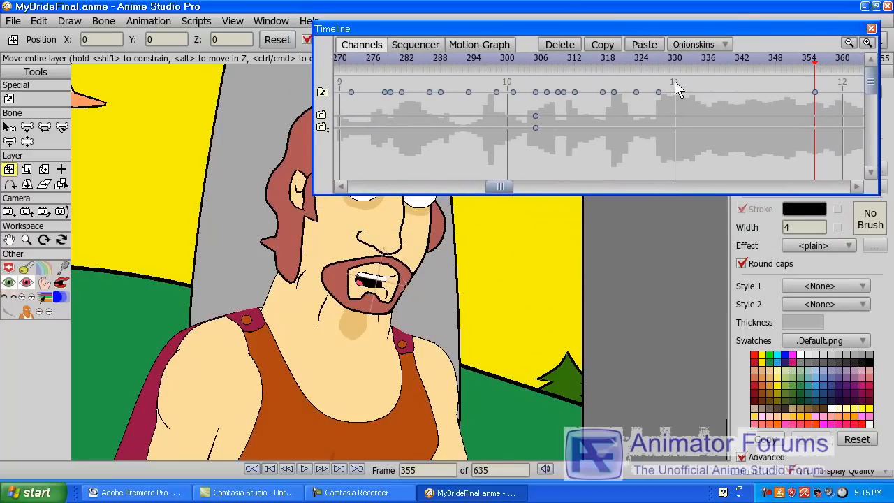
{"action": "left_click", "coordinate": [619, 59]}
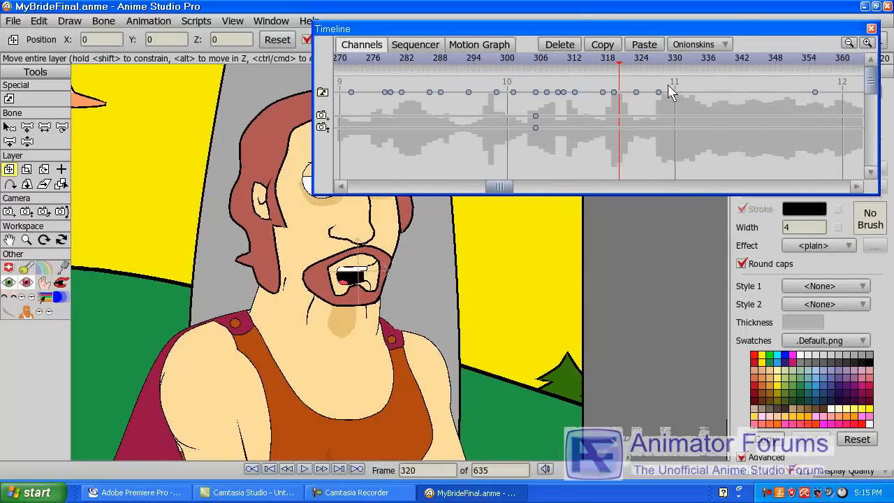
{"action": "key", "text": "space"}
{"action": "key", "text": "space"}
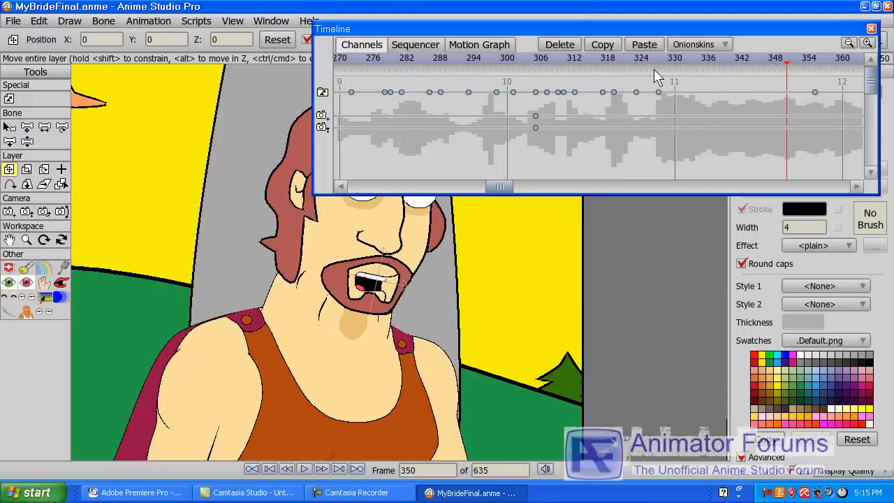
Go to frame 327, expand the Neutral mouth layer and examine its list of mouth shapes
{"action": "left_click_drag", "start_coordinate": [654, 62], "coordinate": [674, 61]}
{"action": "left_click", "coordinate": [658, 62]}
{"action": "left_click_drag", "start_coordinate": [893, 125], "coordinate": [691, 110]}
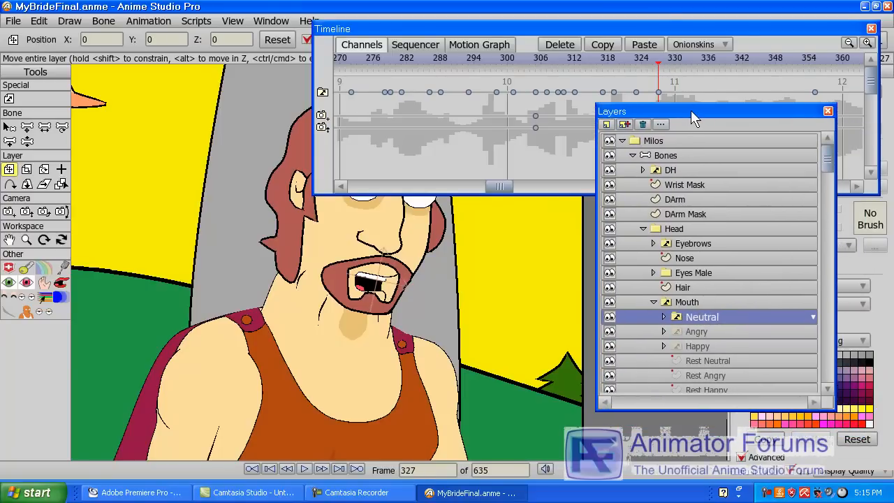
{"action": "left_click", "coordinate": [664, 318]}
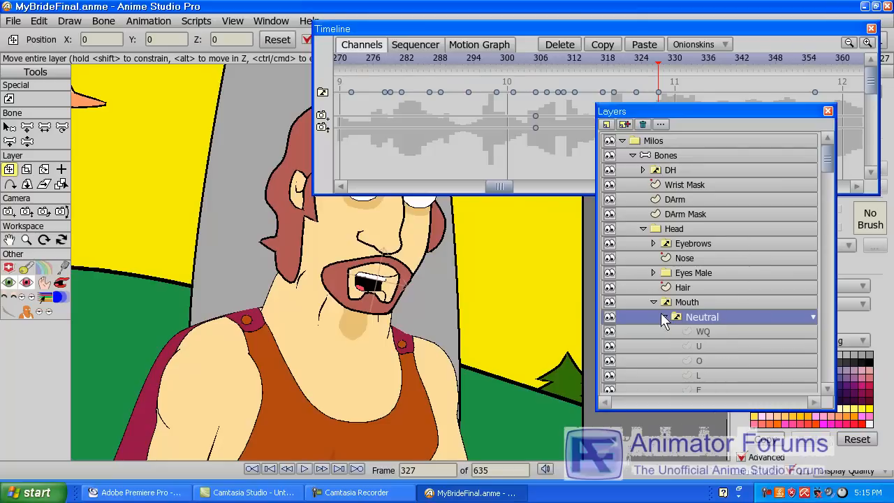
{"action": "left_click", "coordinate": [689, 316]}
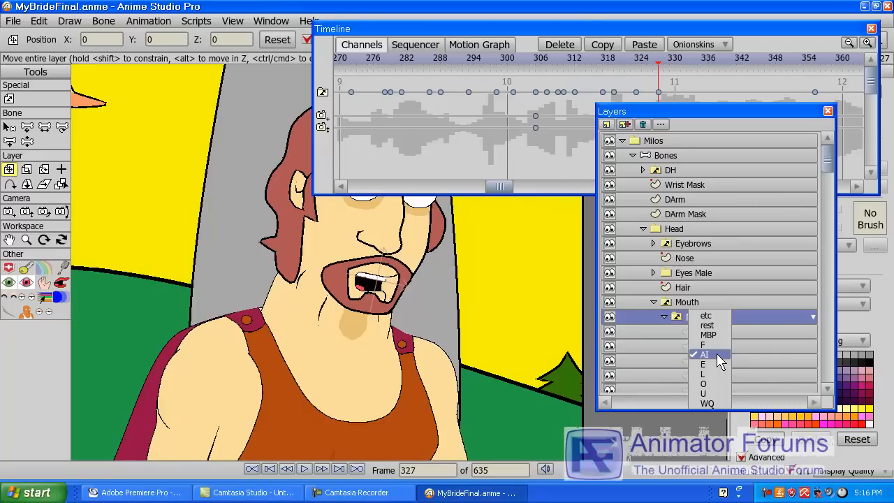
Switch the Neutral mouth layer to the E shape at frame 329
{"action": "left_click_drag", "start_coordinate": [703, 118], "coordinate": [798, 119]}
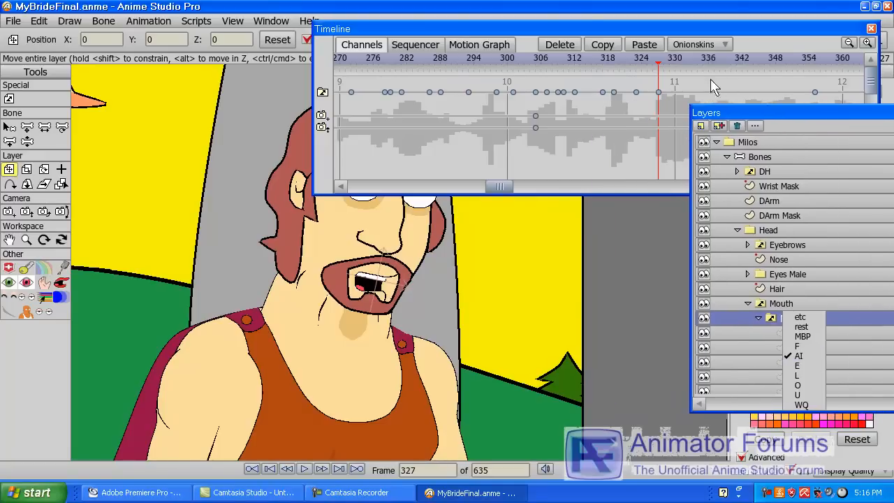
{"action": "left_click", "coordinate": [665, 60]}
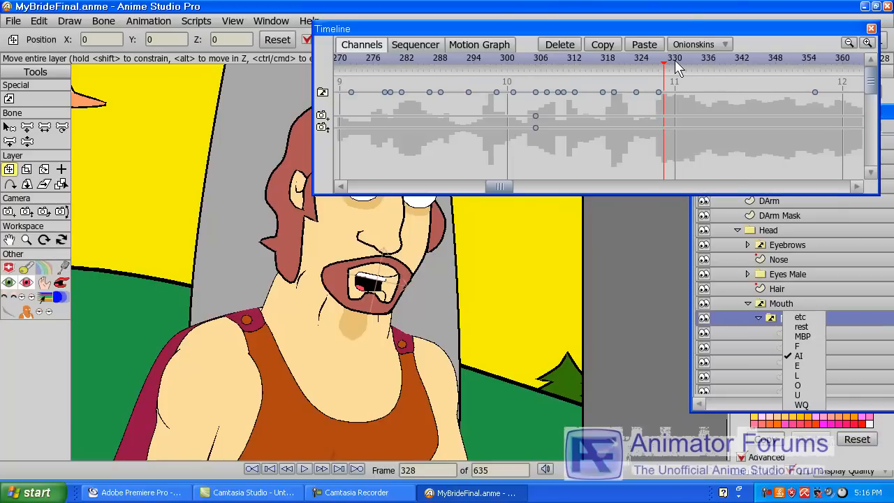
{"action": "left_click_drag", "start_coordinate": [668, 59], "coordinate": [667, 63]}
{"action": "left_click_drag", "start_coordinate": [876, 117], "coordinate": [868, 116]}
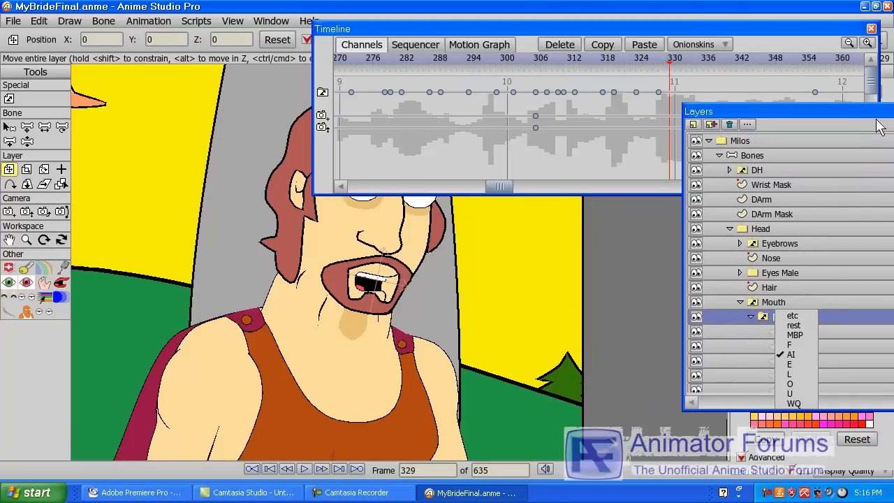
{"action": "left_click", "coordinate": [765, 314]}
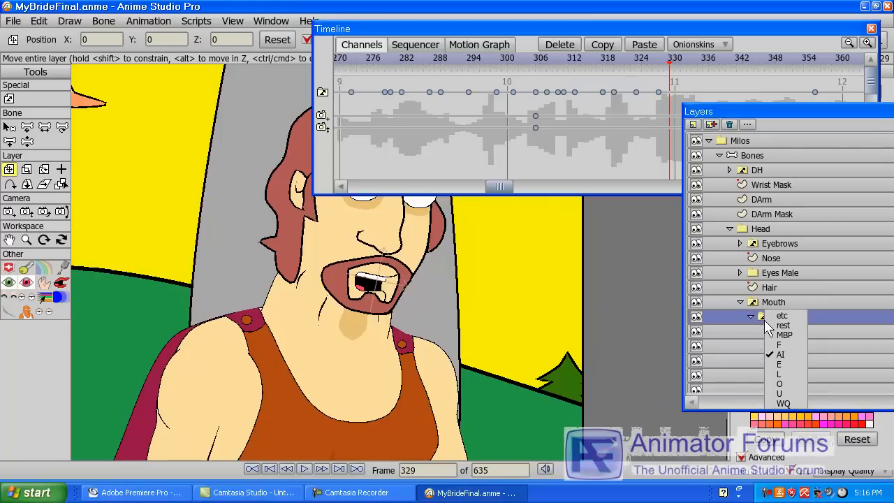
{"action": "left_click", "coordinate": [793, 365]}
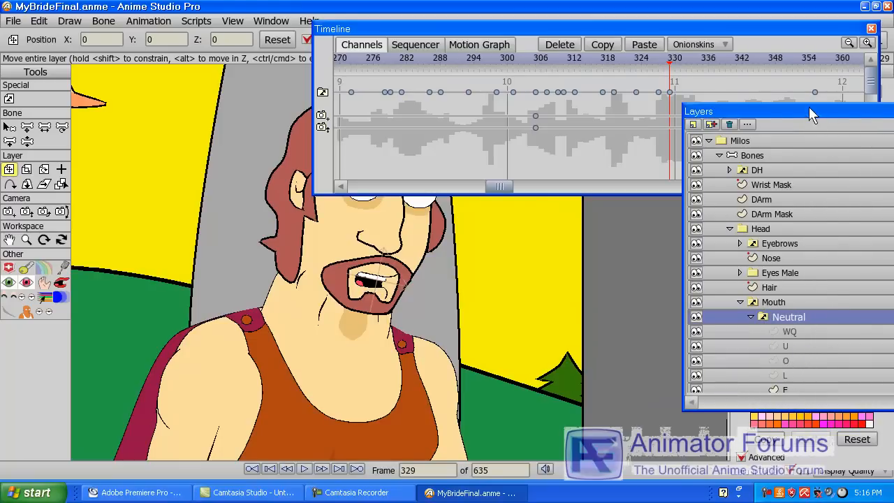
Copy the mouth keyframes at frames 327 and 329, paste them at frame 331 and select all four keyframes
{"action": "left_click_drag", "start_coordinate": [809, 108], "coordinate": [893, 146]}
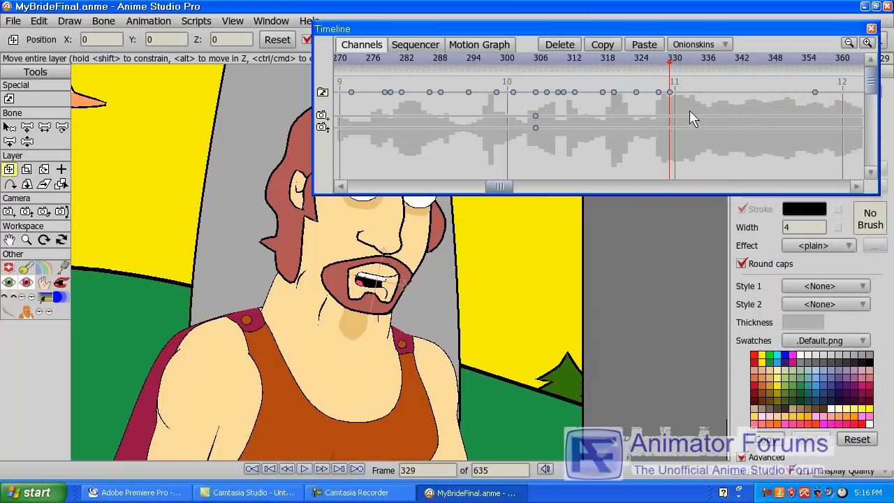
{"action": "left_click_drag", "start_coordinate": [657, 99], "coordinate": [653, 87]}
{"action": "left_click", "coordinate": [674, 64]}
{"action": "left_click", "coordinate": [682, 65]}
{"action": "left_click", "coordinate": [660, 49]}
{"action": "left_click_drag", "start_coordinate": [678, 93], "coordinate": [658, 94]}
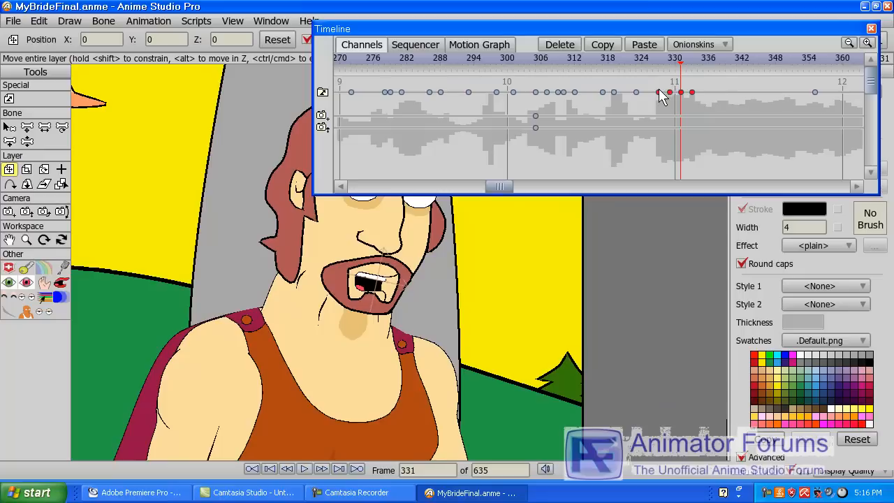
Paste the four copied mouth keyframes at frame 334, then copy the keyframes from frame 331 onward and paste them at frame 342
{"action": "left_click", "coordinate": [698, 62]}
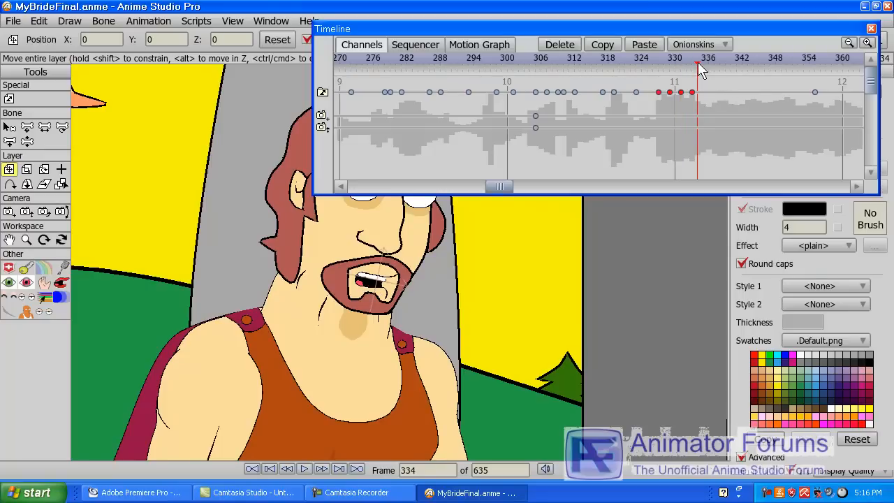
{"action": "left_click", "coordinate": [637, 50]}
{"action": "left_click_drag", "start_coordinate": [766, 109], "coordinate": [678, 86]}
{"action": "left_click", "coordinate": [742, 61]}
{"action": "left_click", "coordinate": [642, 50]}
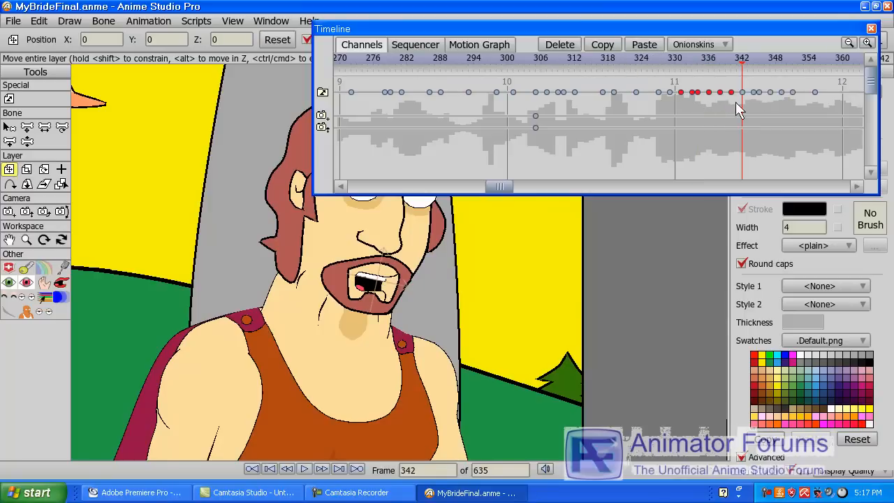
Play the animation from frame 327 to check the alternating mouth shapes on the held sound
{"action": "left_click", "coordinate": [664, 56]}
{"action": "left_click", "coordinate": [658, 60]}
{"action": "key", "text": "space"}
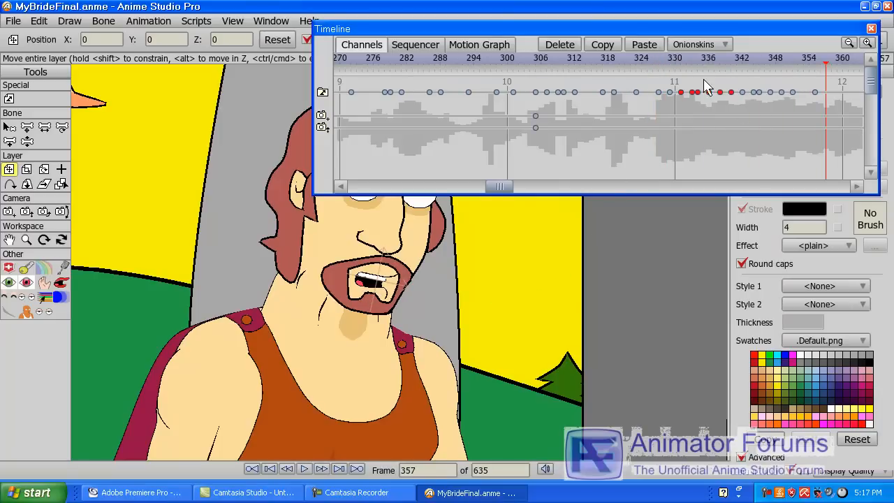
Go to frame 345, bring the Layers window into view and select the O mouth shape in the Neutral group
{"action": "left_click_drag", "start_coordinate": [685, 58], "coordinate": [760, 76]}
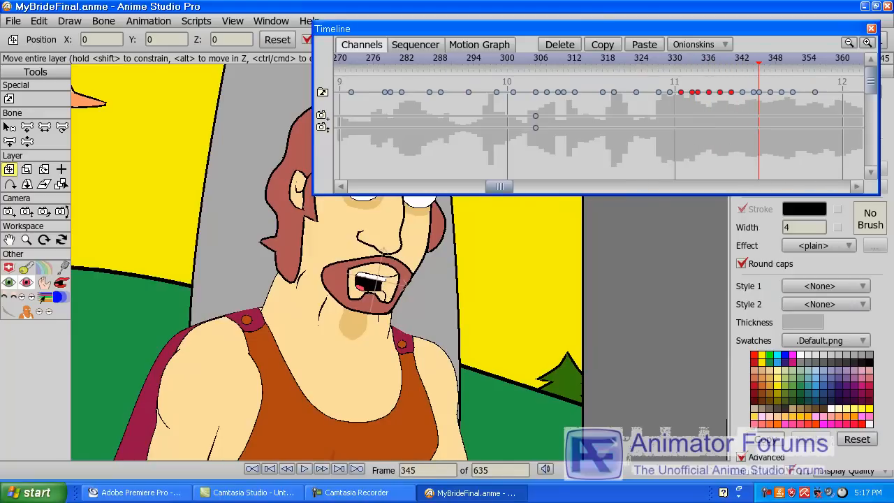
{"action": "left_click_drag", "start_coordinate": [893, 132], "coordinate": [670, 87]}
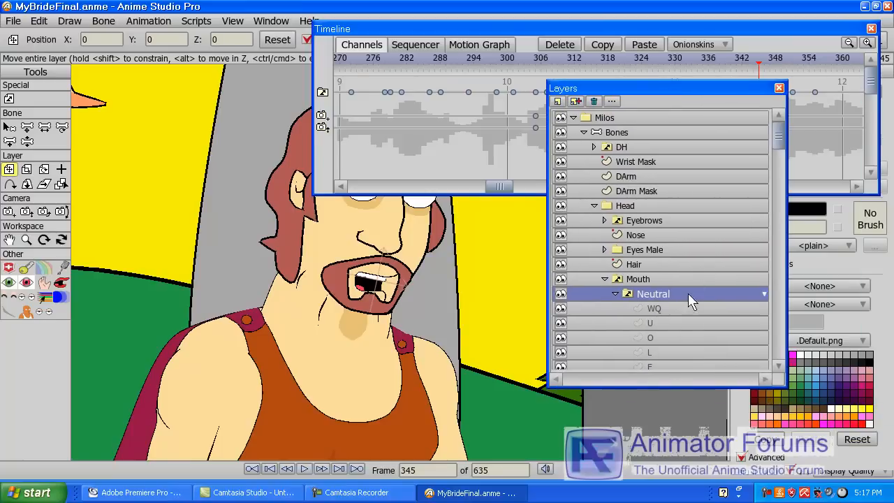
{"action": "left_click", "coordinate": [682, 339]}
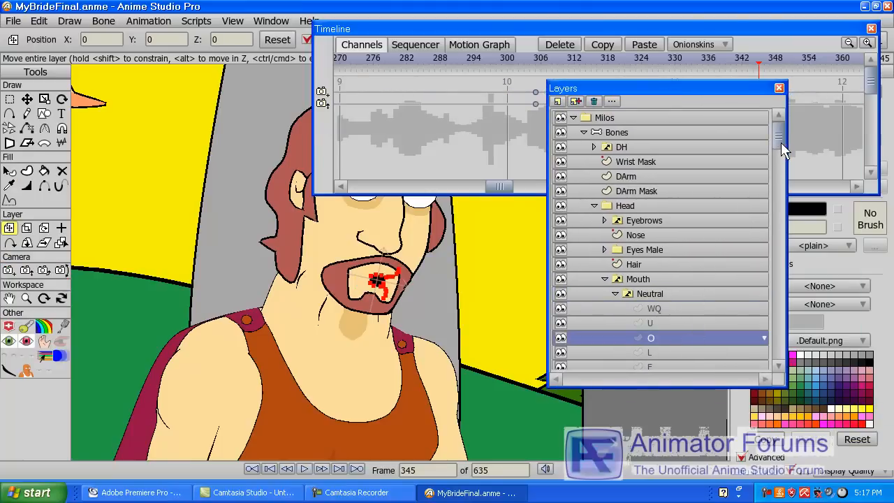
{"action": "left_click_drag", "start_coordinate": [781, 140], "coordinate": [779, 196]}
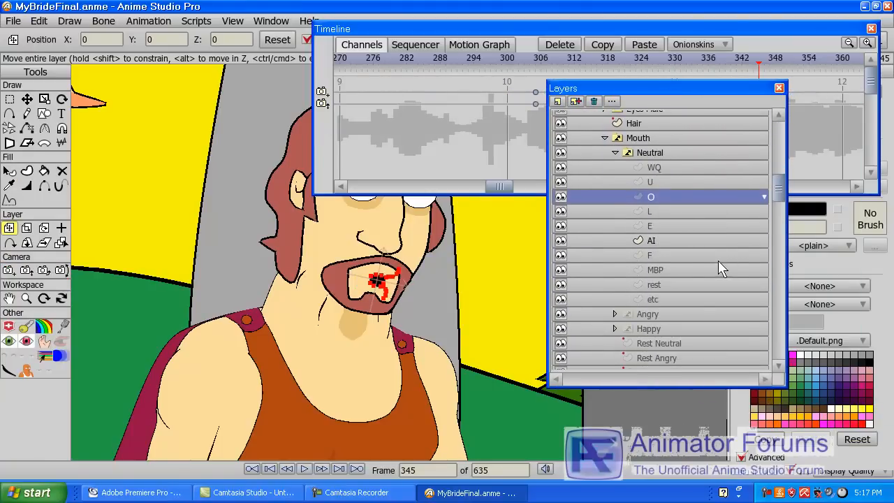
Compare the WQ, U and O mouth shapes in the Neutral group by selecting each layer in turn
{"action": "left_click", "coordinate": [663, 165]}
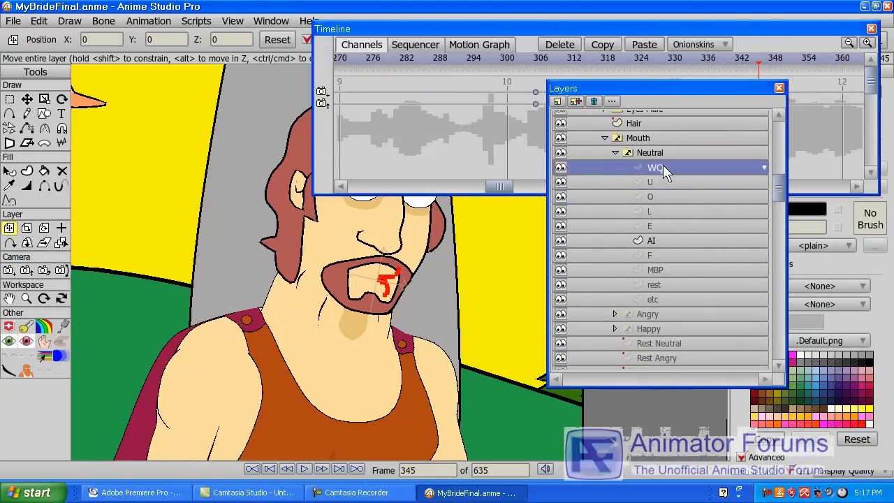
{"action": "left_click", "coordinate": [667, 195]}
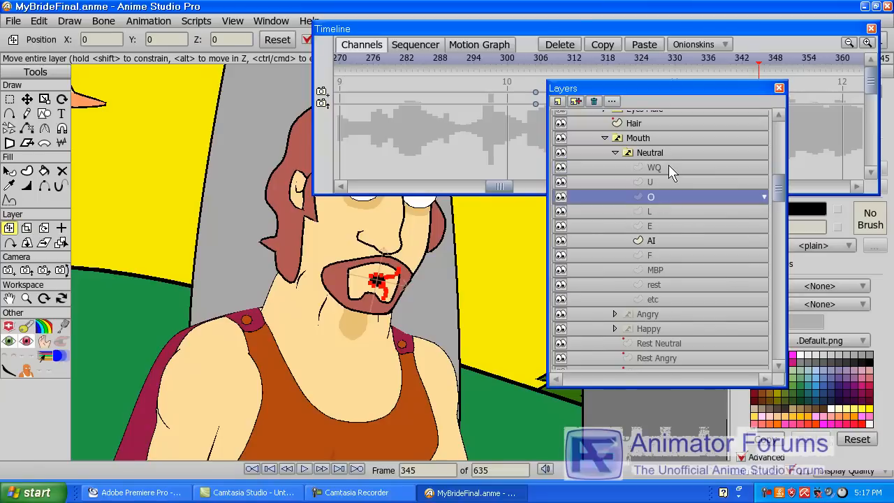
{"action": "left_click", "coordinate": [669, 166]}
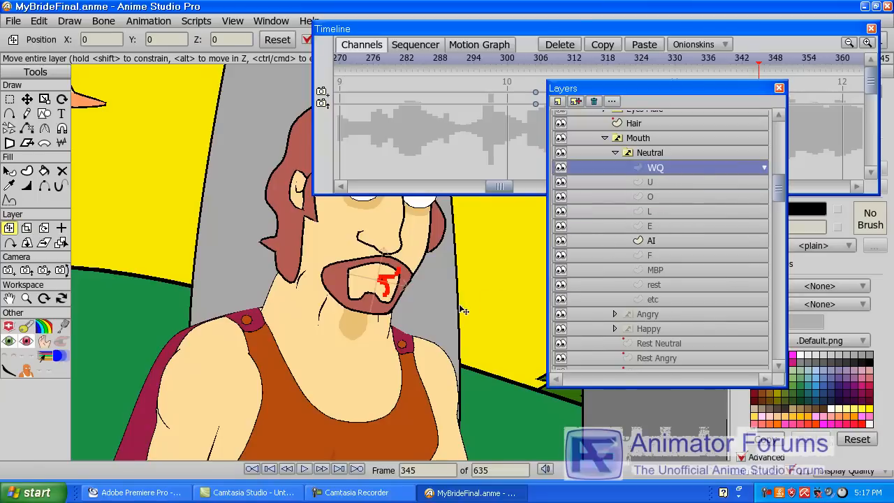
{"action": "left_click", "coordinate": [655, 196]}
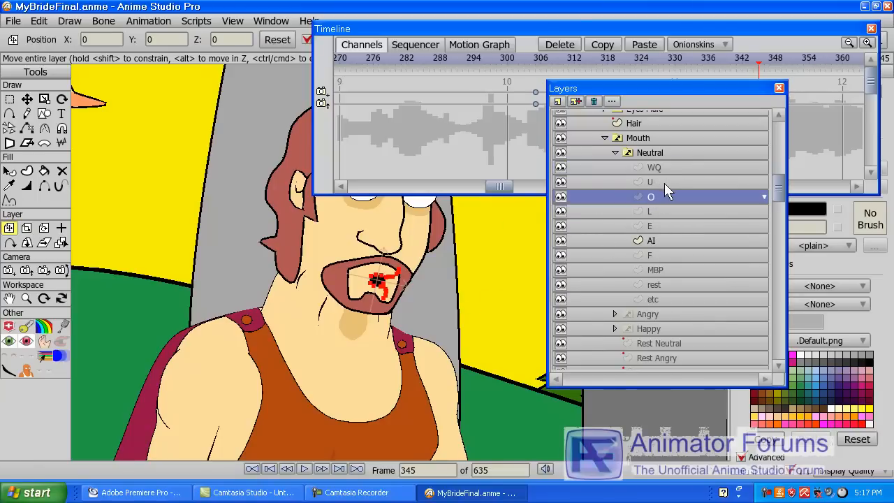
{"action": "double_click", "coordinate": [658, 182]}
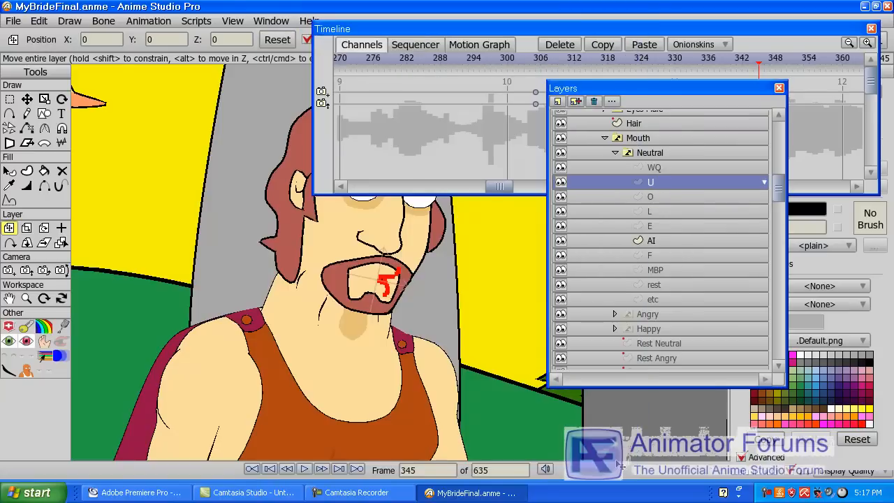
{"action": "left_click", "coordinate": [615, 463]}
{"action": "left_click", "coordinate": [669, 168]}
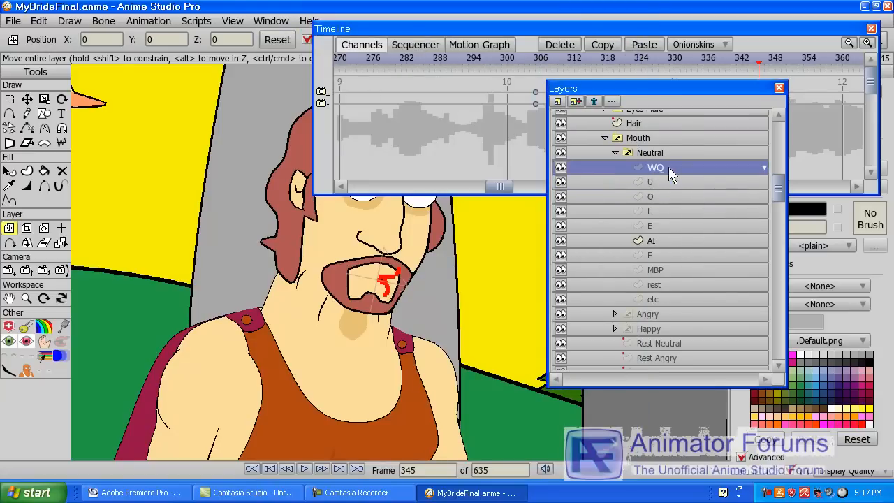
{"action": "left_click", "coordinate": [674, 182]}
{"action": "left_click", "coordinate": [675, 196]}
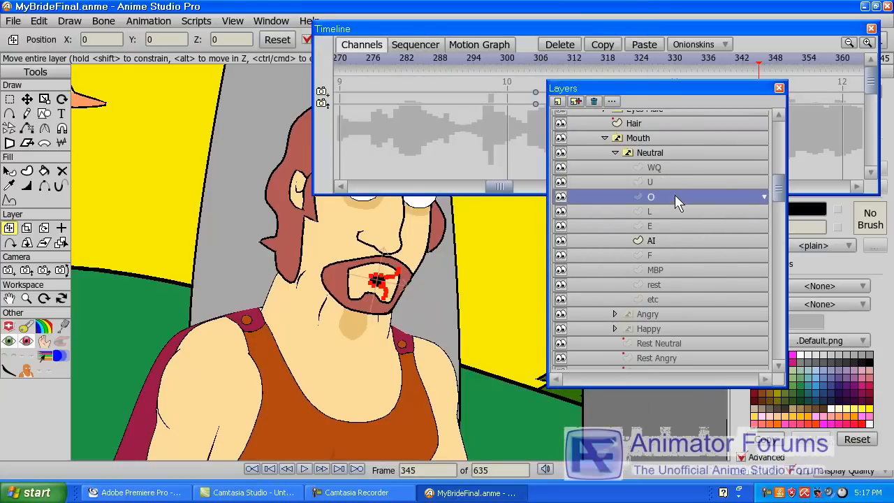
Close the Layers and Timeline windows to uncover the character's whole face
{"action": "left_click", "coordinate": [779, 88]}
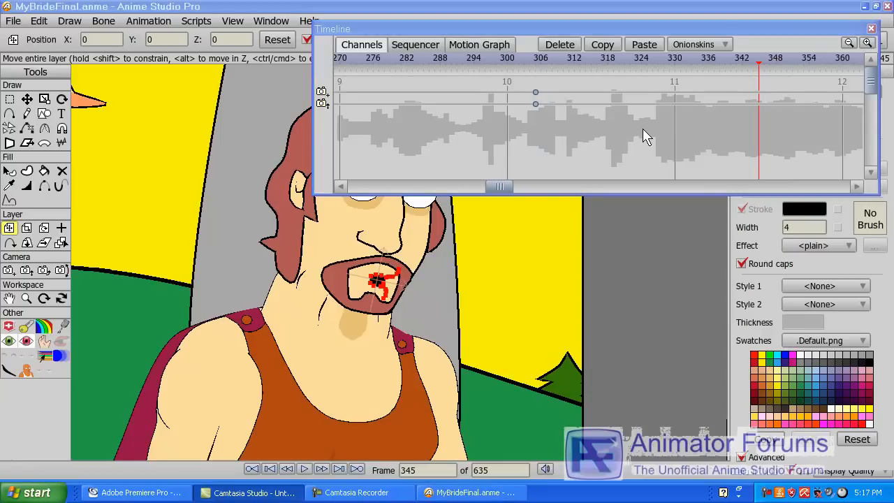
{"action": "left_click", "coordinate": [872, 29]}
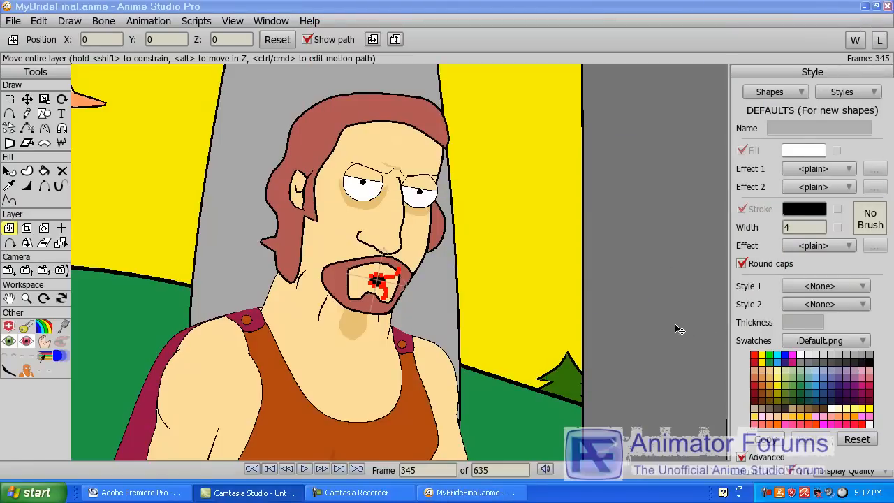